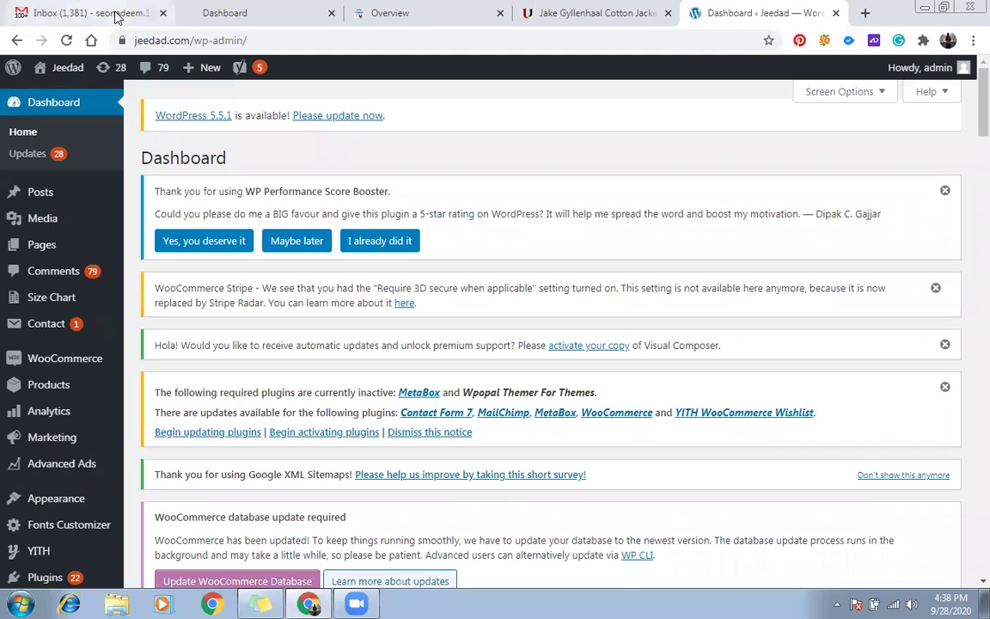
Step: Switch to the Gmail inbox and open the Sent mail folder
left_click(117, 18)
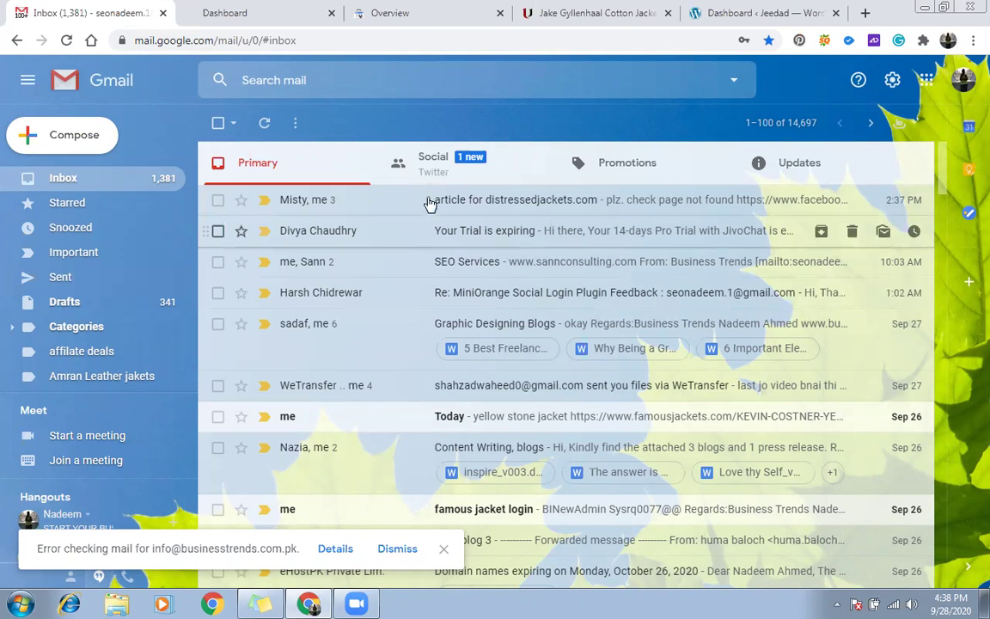
key("g")
key("t")
Step: Open the famousjackets.com home page in a new browser tab
key("ctrl+t")
type("famous")
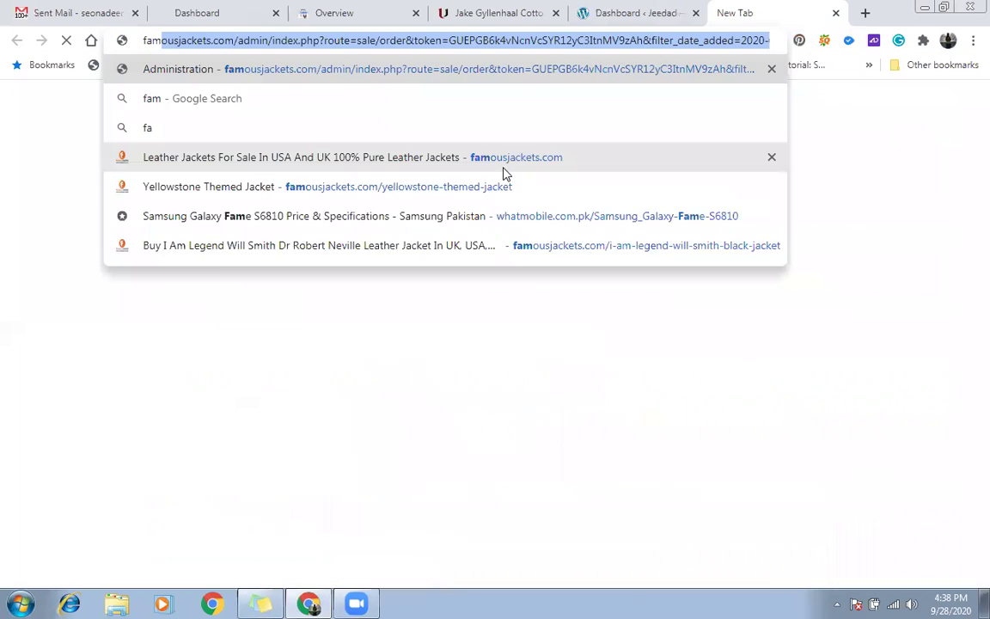
key("End")
key("ctrl+shift+Left")
key("ctrl+shift+Left")
key("ctrl+shift+Left")
key("ctrl+shift+Left")
key("ctrl+shift+Left")
key("ctrl+shift+Left")
key("ctrl+shift+Left")
key("ctrl+shift+Left")
key("ctrl+shift+Left")
key("ctrl+shift+Left")
key("ctrl+shift+Left")
key("ctrl+shift+Left")
key("ctrl+shift+Left")
key("ctrl+shift+Left")
key("ctrl+shift+Left")
key("ctrl+shift+Left")
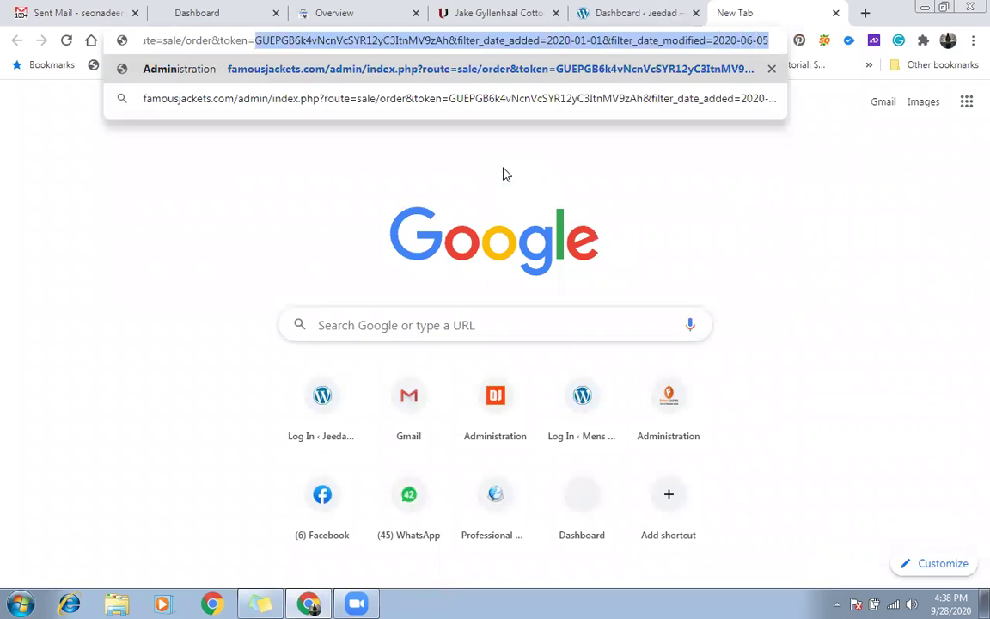
key("BackSpace")
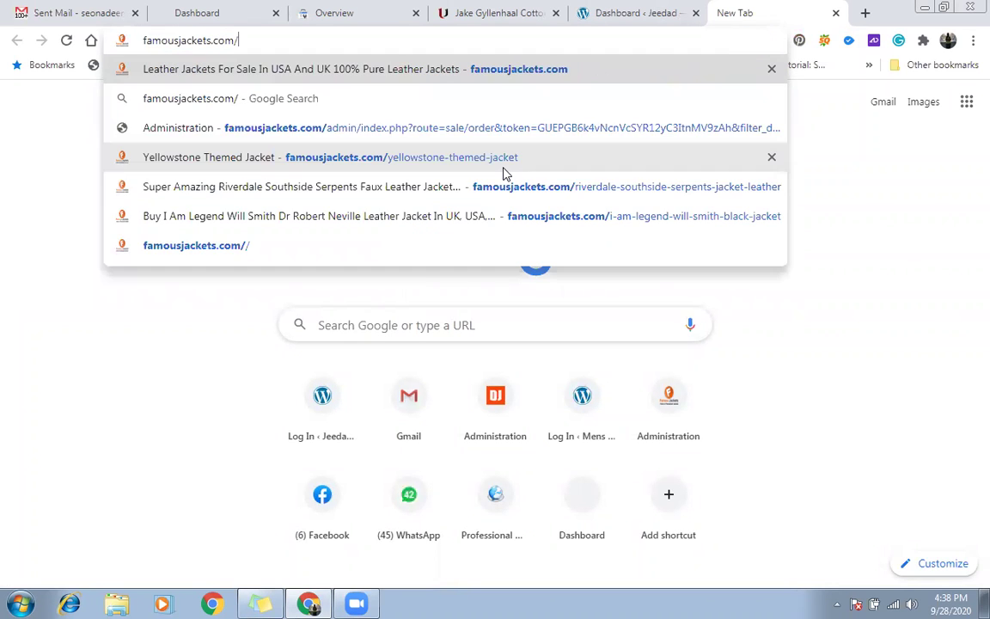
key("Return")
Step: Return to the Jeedad WordPress dashboard and open a blank form for adding a new product
left_click(655, 10)
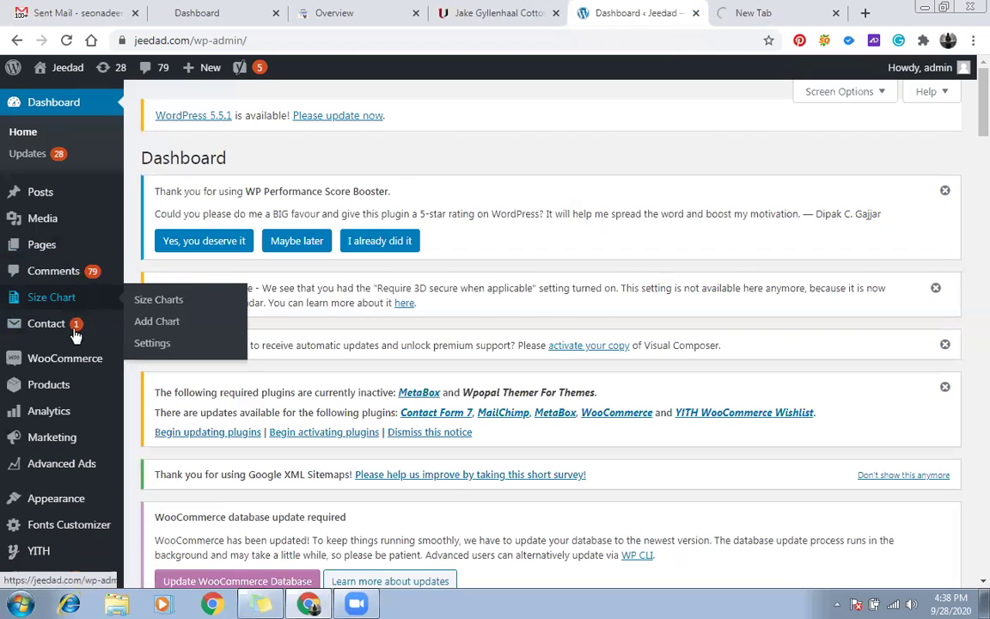
scroll(61, 310, "down", 2)
mouse_move(60, 315)
left_click(151, 337)
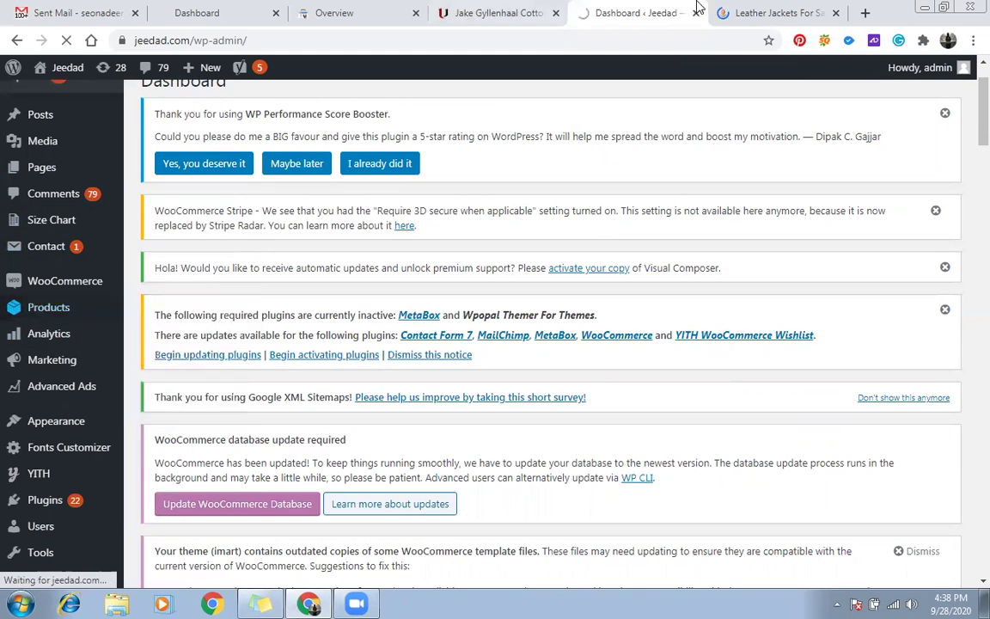
Step: On the Famous Jackets home page, open the Yellowstone jackets collection in its own tab next to the new product form
left_click(768, 13)
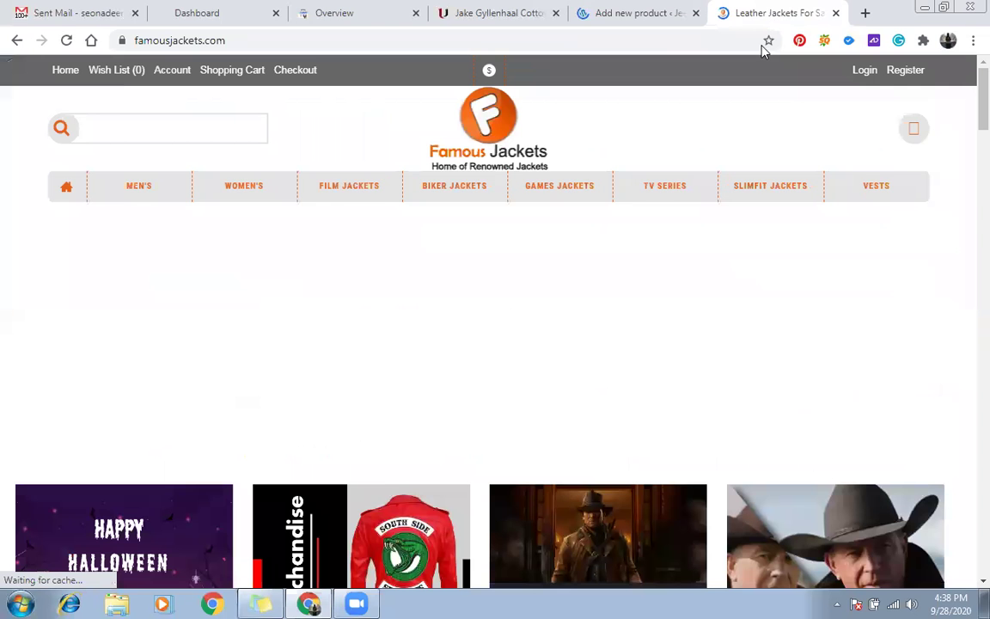
scroll(969, 187, "down", 3)
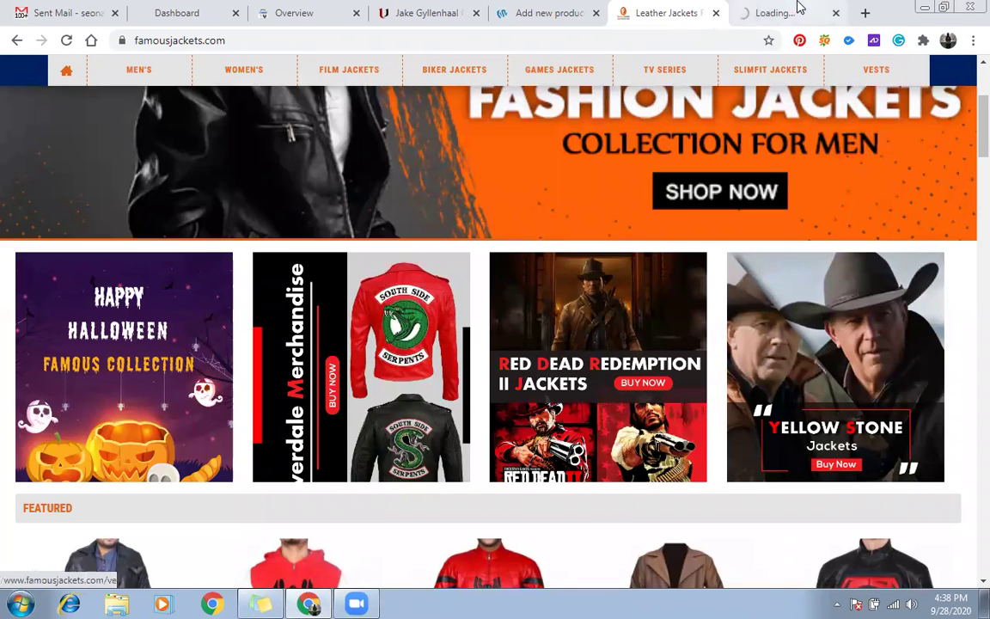
left_click_drag(798, 8, 687, 7)
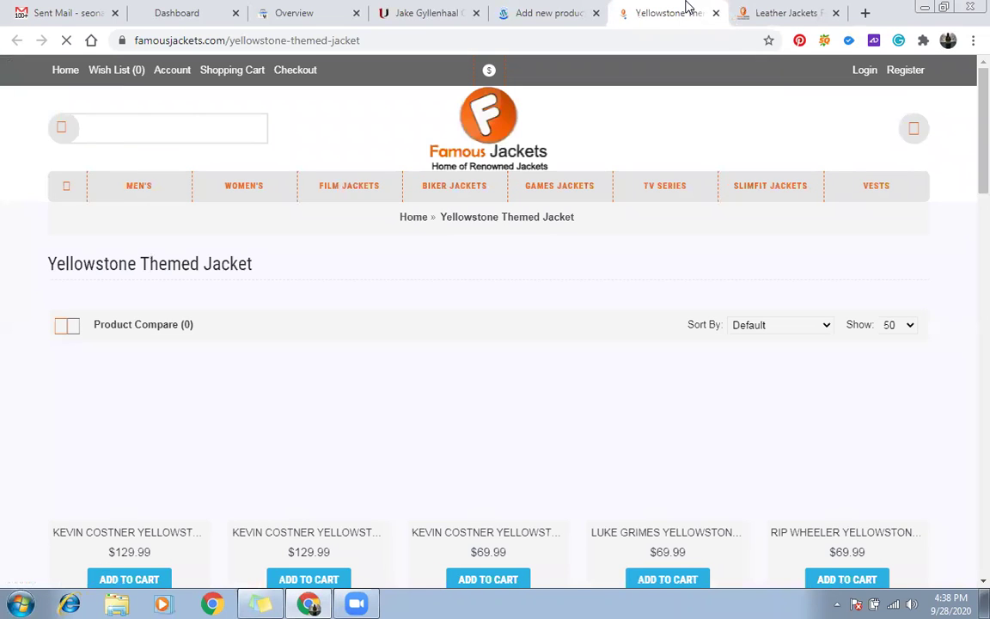
Step: Open the first Kevin Costner Yellowstone brown jacket in its own tab and place it beside the new product form
left_click(558, 7)
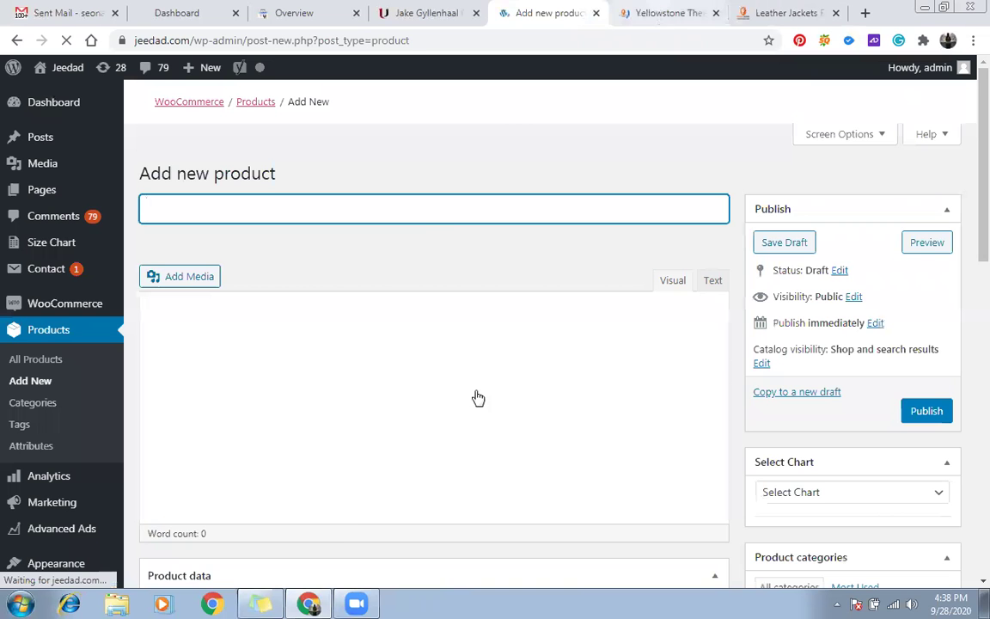
key("ctrl+Tab")
scroll(218, 292, "down", 3)
scroll(142, 268, "down", 3)
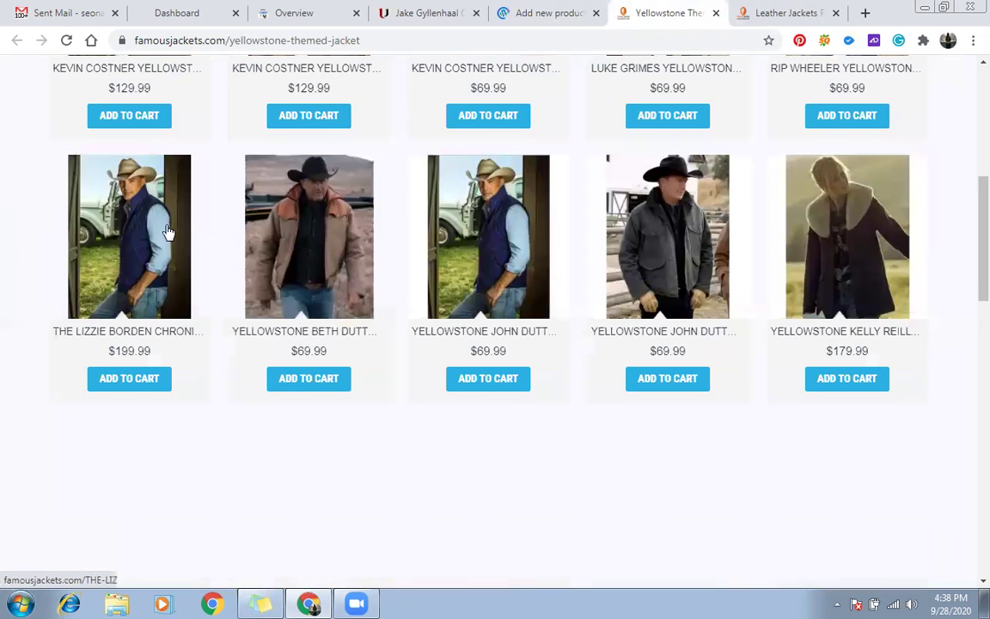
scroll(142, 267, "up", 3)
middle_click(142, 267)
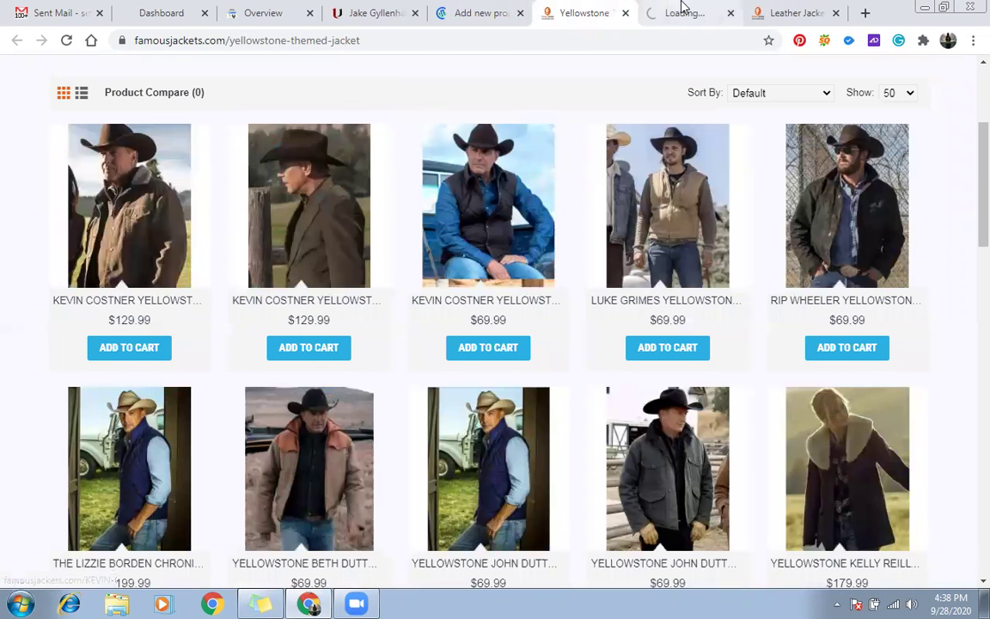
left_click(679, 10)
left_click_drag(632, 6, 593, 8)
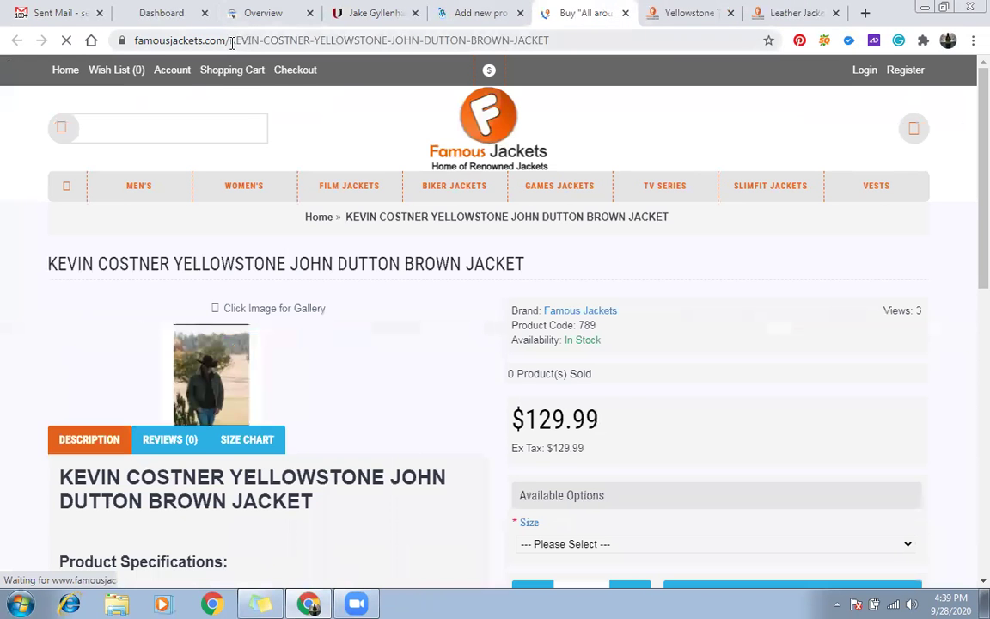
Step: Copy the title KEVIN COSTNER YELLOWSTONE JOHN DUTTON BROWN JACKET from the product page into the new product's name
left_click_drag(230, 39, 554, 45)
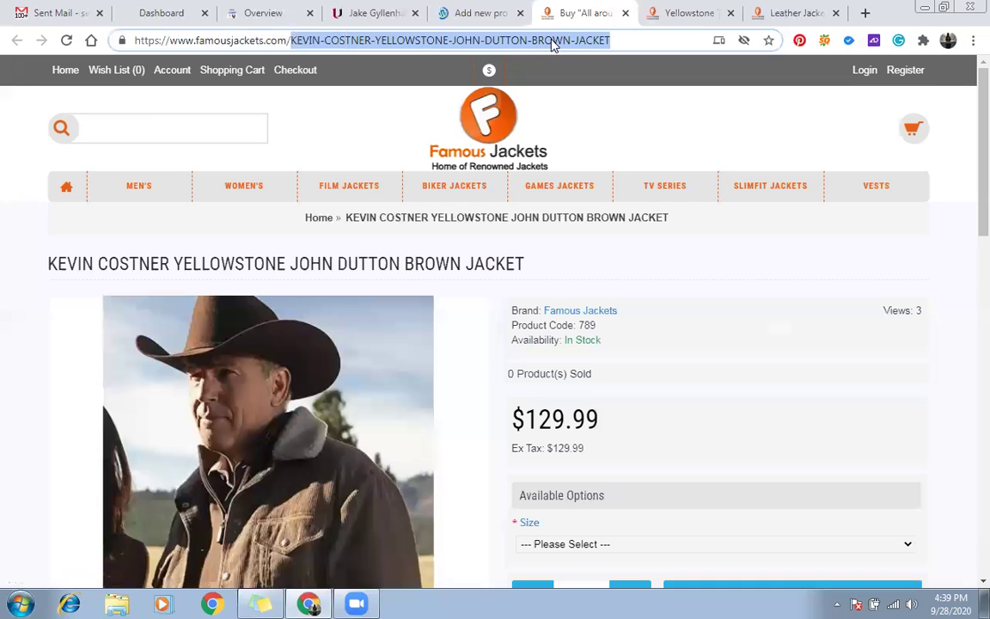
left_click_drag(48, 264, 550, 265)
key("ctrl+c")
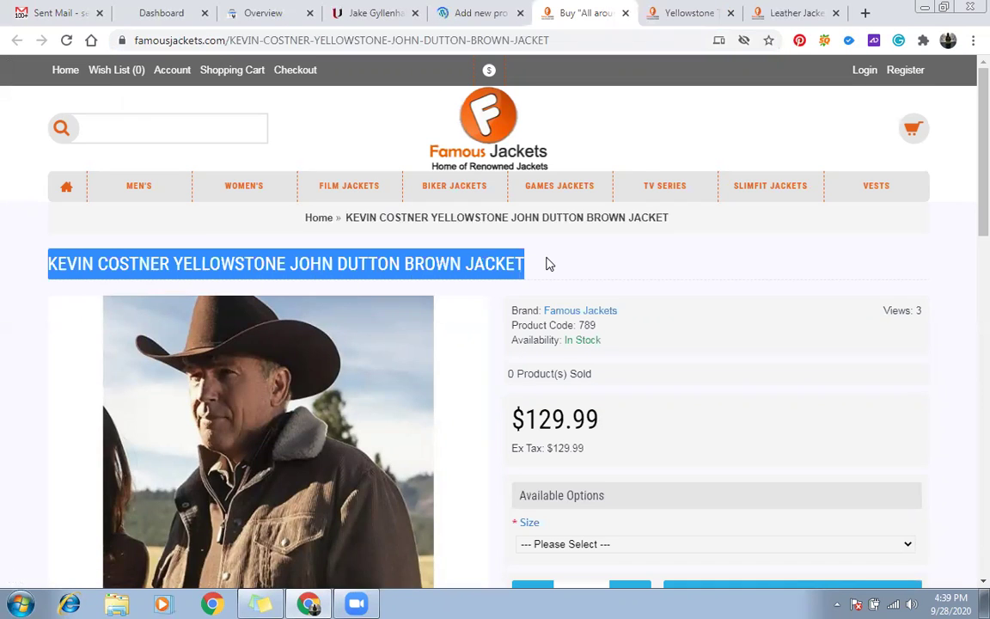
left_click(484, 12)
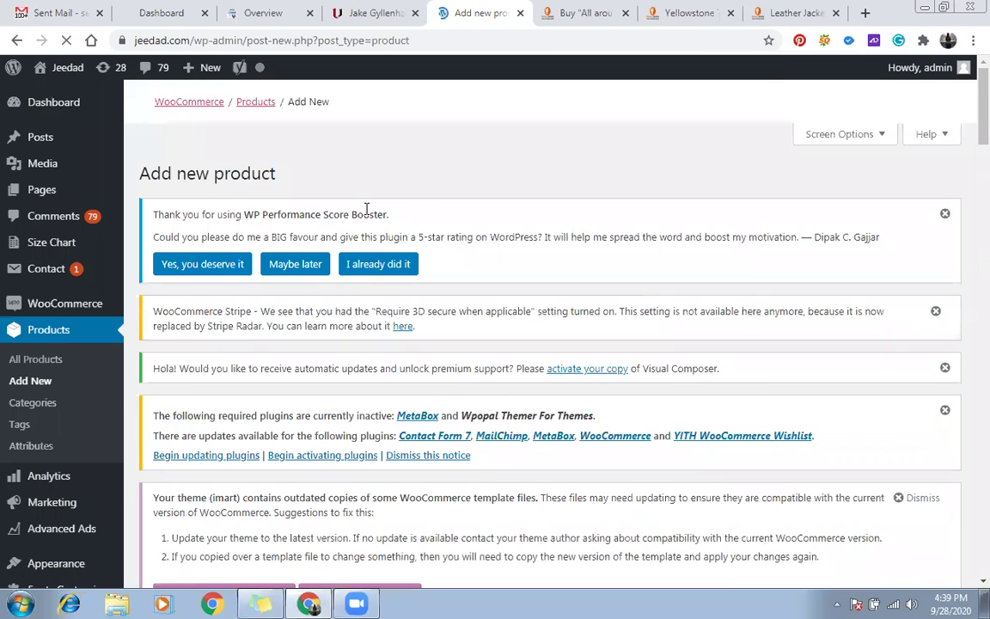
scroll(394, 228, "down", 10)
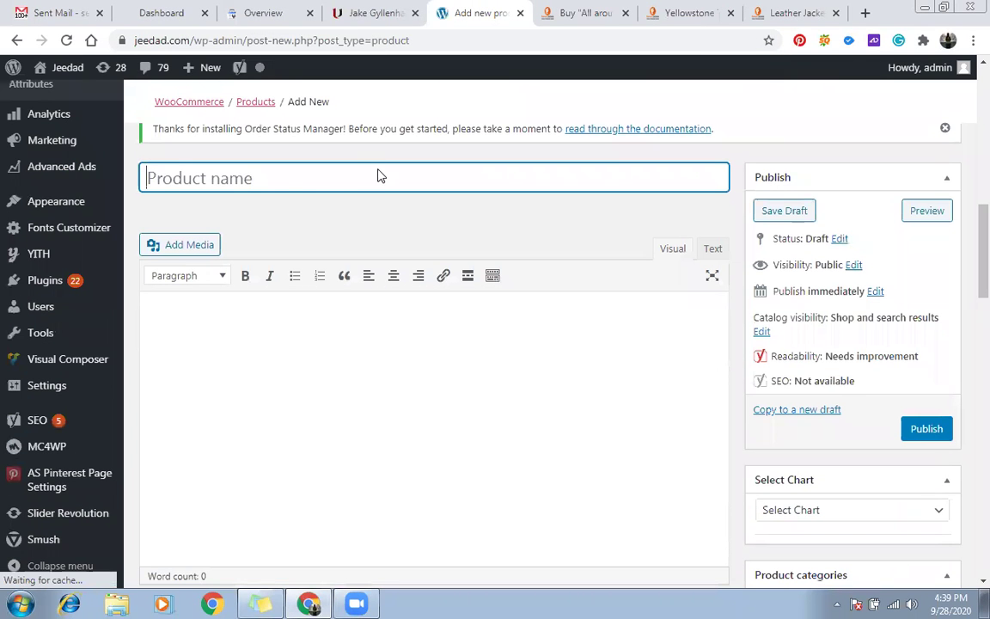
key("ctrl+v")
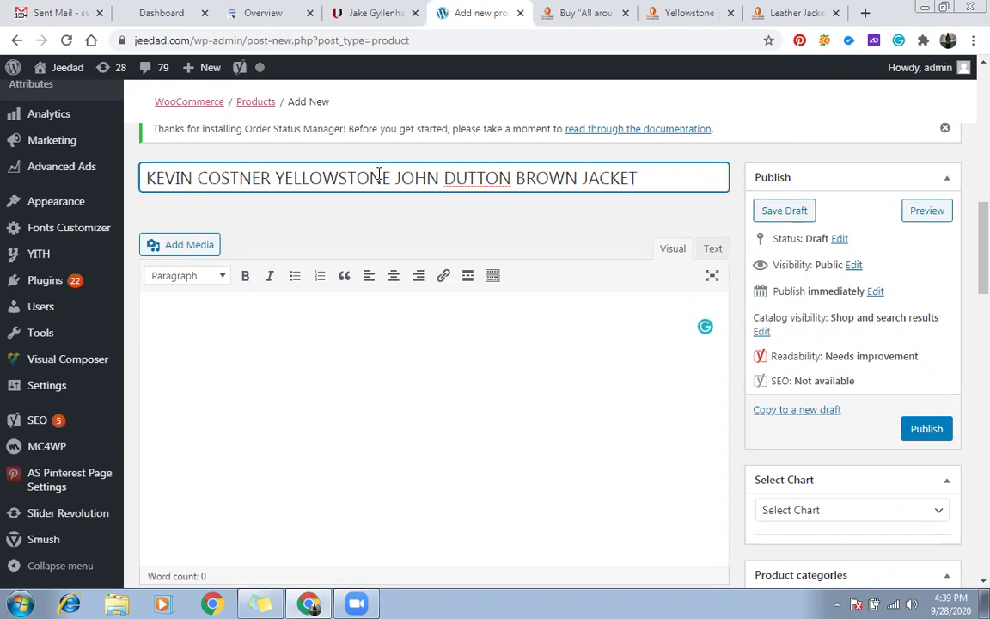
Step: Copy the Product Specifications heading and its bullet lines from the jacket page into the new product's description
left_click(406, 409)
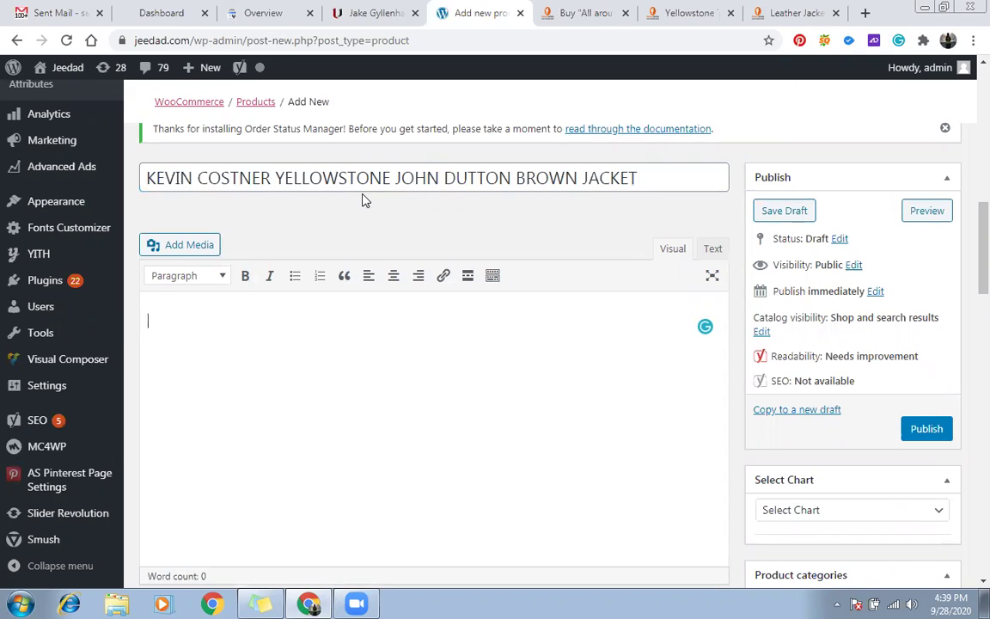
left_click(559, 12)
scroll(438, 302, "down", 6)
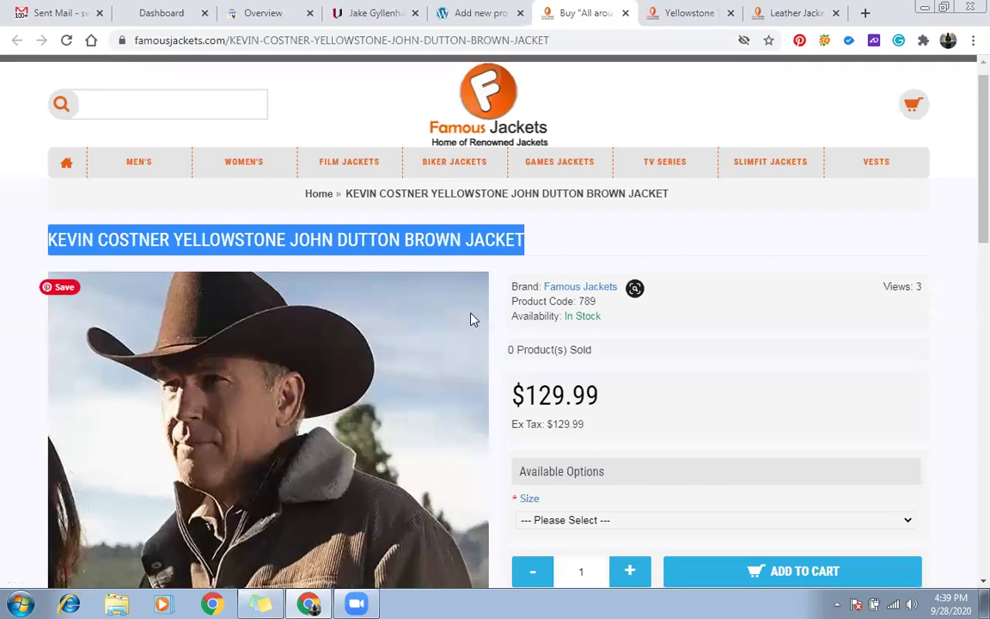
left_click_drag(143, 335, 246, 419)
key("ctrl+c")
left_click(471, 13)
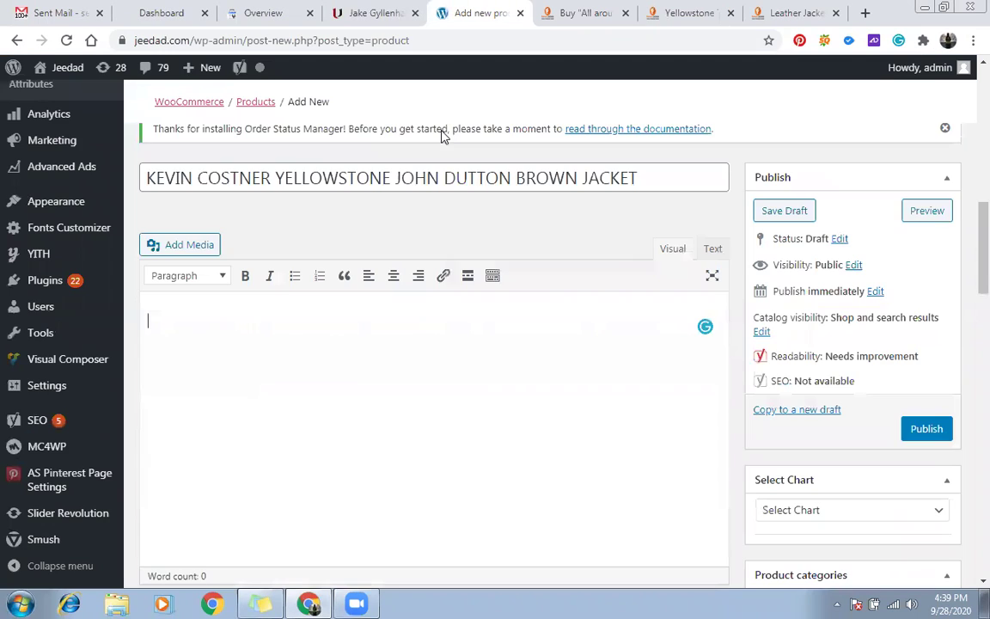
key("ctrl+v")
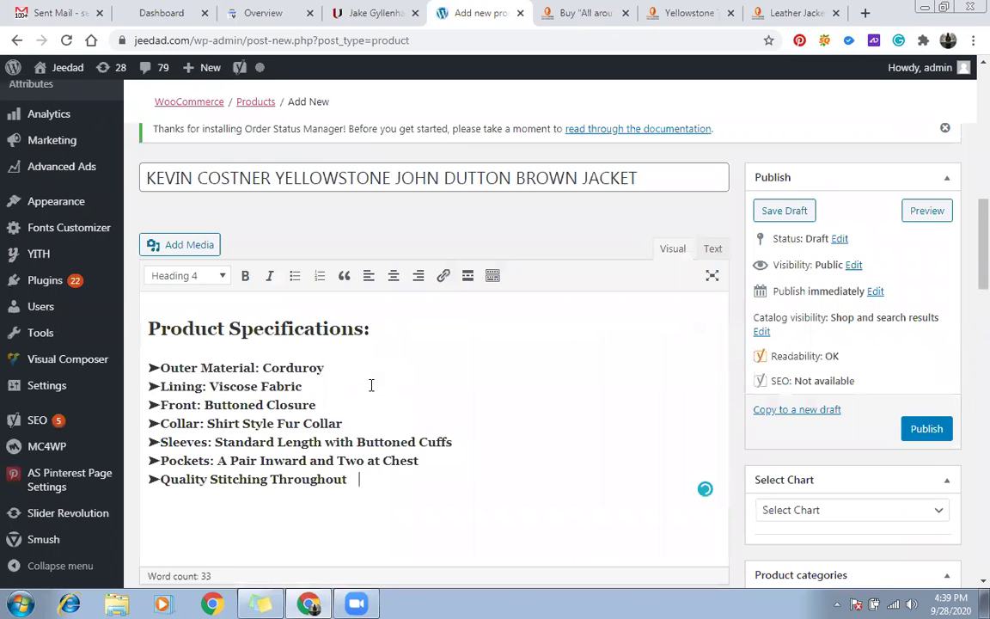
Step: Open the jacket page's main product image at full size in its own tab
scroll(432, 300, "down", 5)
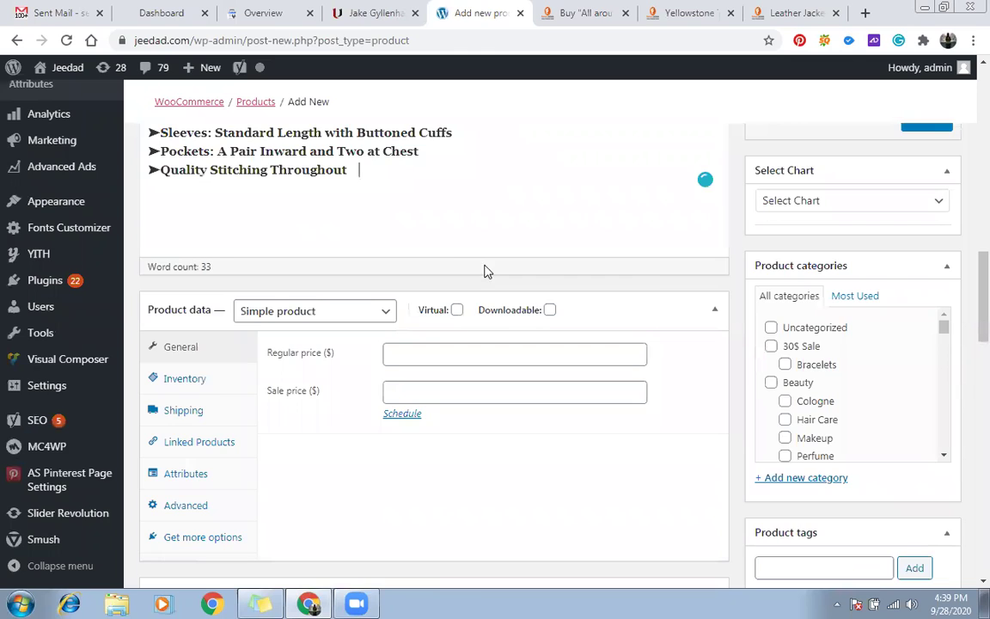
left_click(581, 13)
scroll(397, 228, "up", 3)
right_click(247, 141)
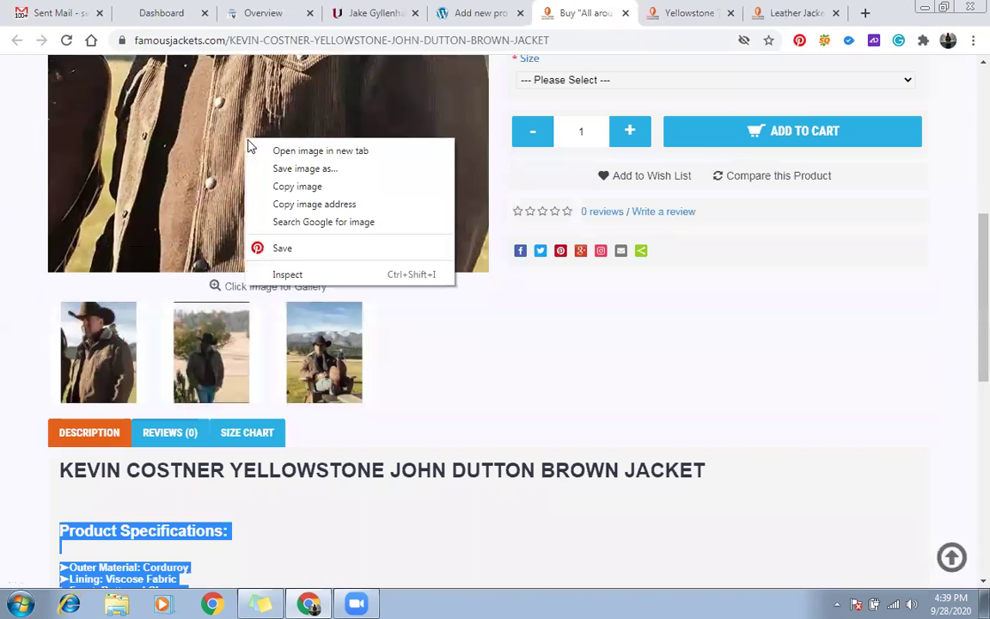
left_click(348, 153)
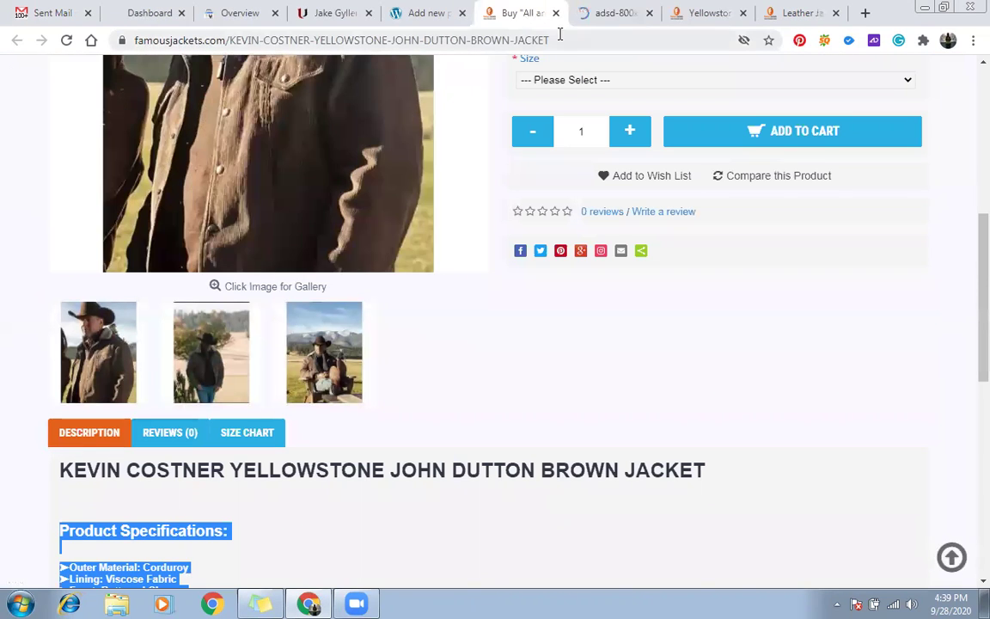
left_click(621, 15)
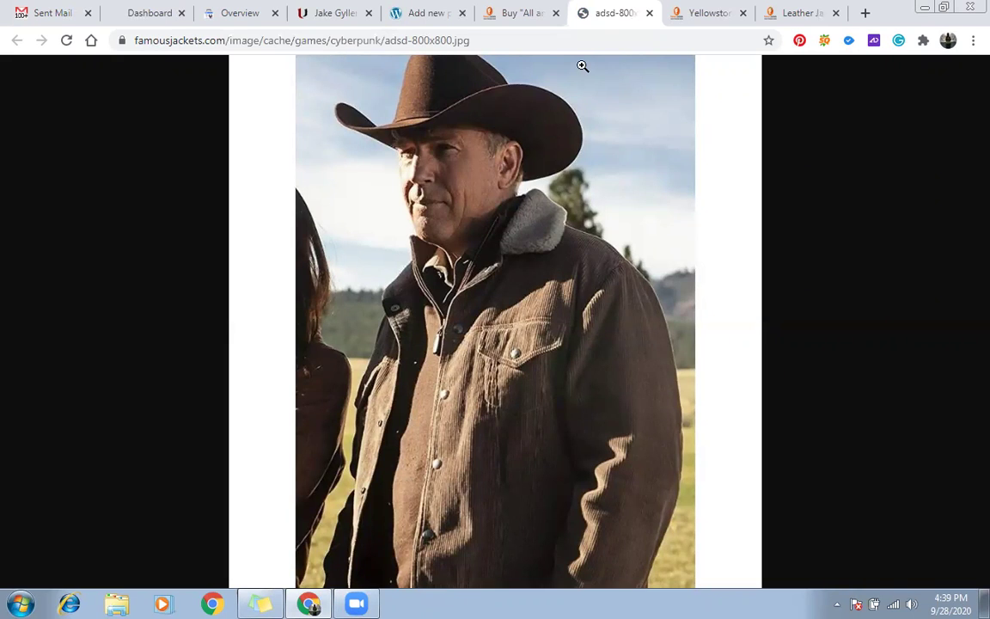
key("ctrl+s")
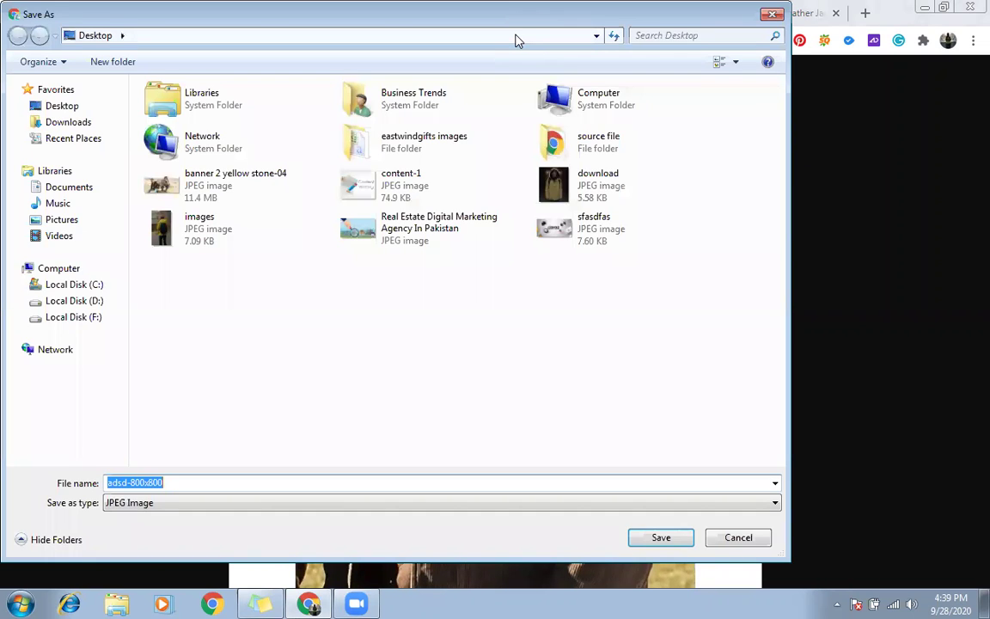
type("Product Specifications:")
key("Escape")
Step: Save the jacket image to Local Disk (D:) as KEVIN COSTNER YELLOWSTONE JOHN DUTTON BROWN JACKET, using the copied title, and close the image tab
left_click(515, 12)
scroll(464, 198, "up", 10)
triple_click(303, 111)
key("ctrl+c")
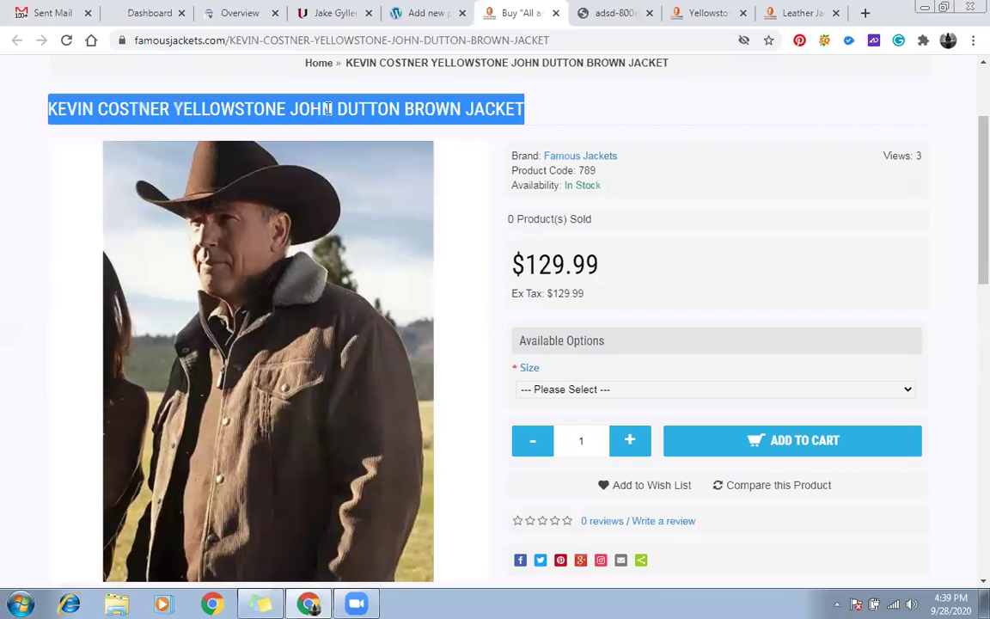
key("ctrl+Tab")
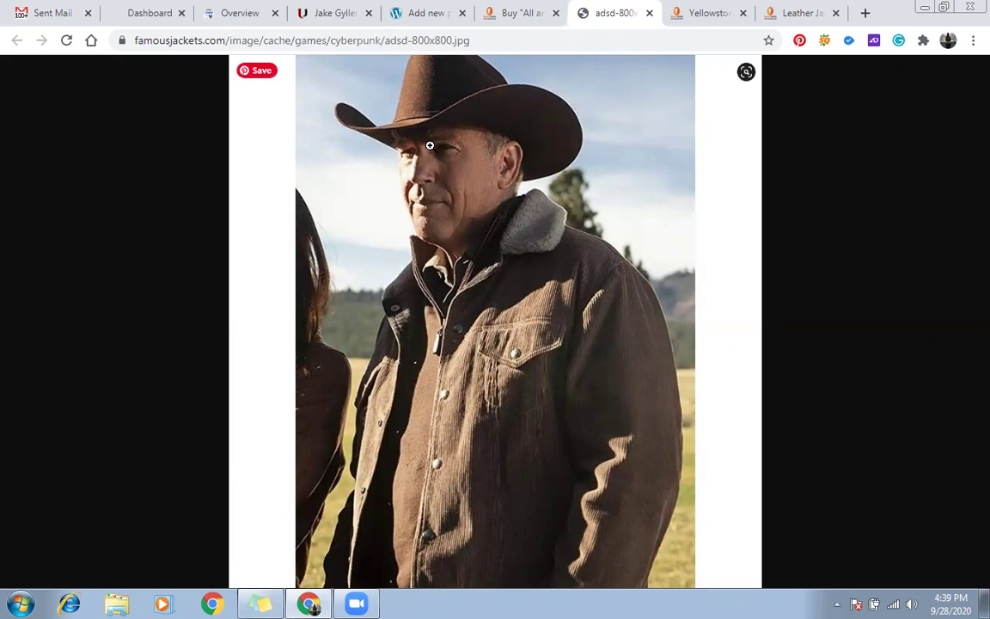
key("ctrl+s")
key("ctrl+v")
left_click(74, 284)
left_click(74, 301)
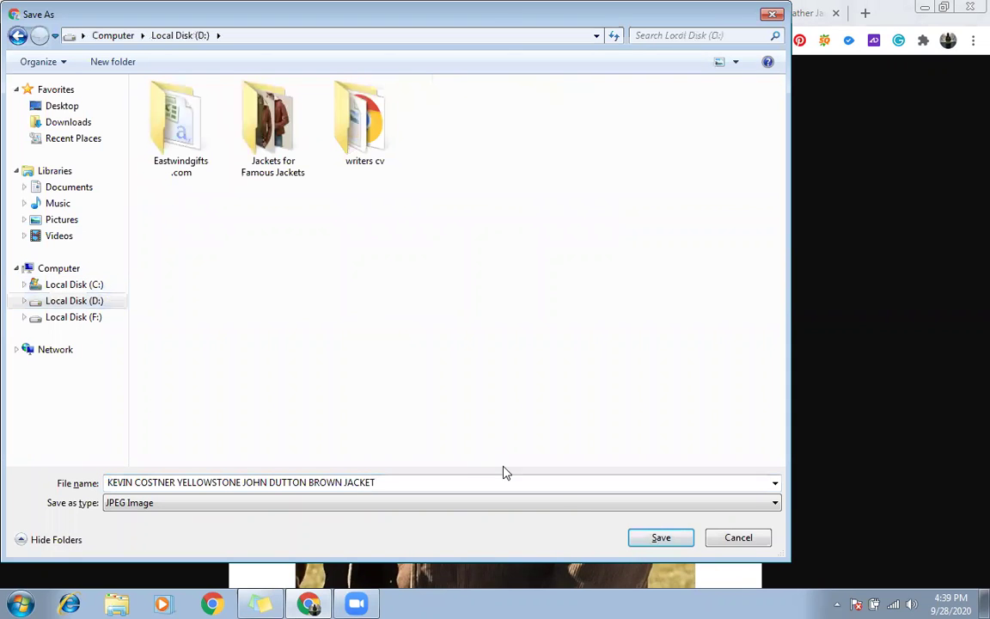
left_click(640, 538)
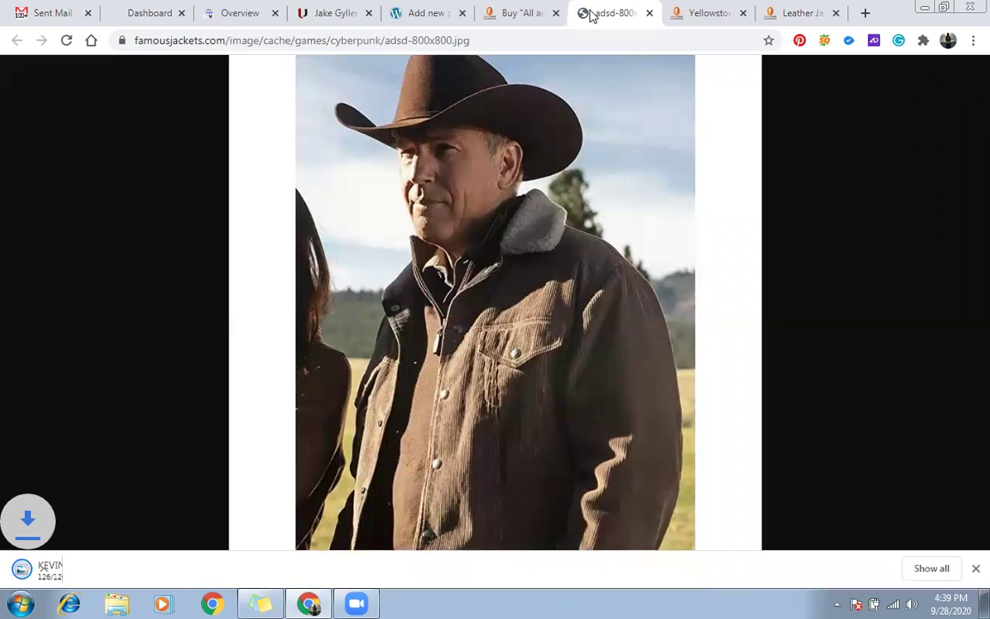
key("ctrl+w")
Step: Show the third gallery image on the jacket page and open it in a new tab
scroll(491, 170, "down", 4)
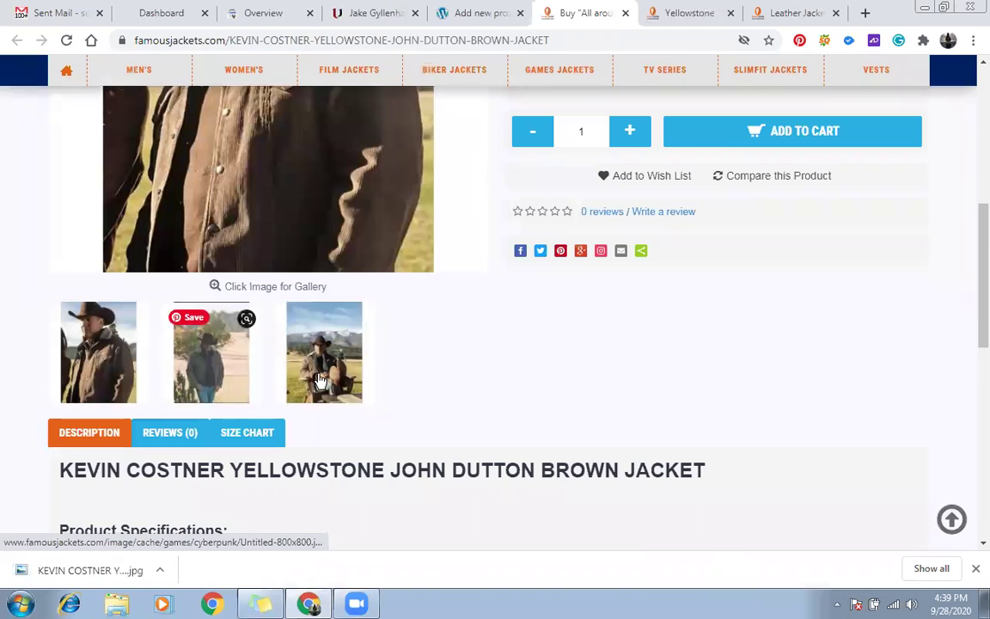
left_click(337, 362)
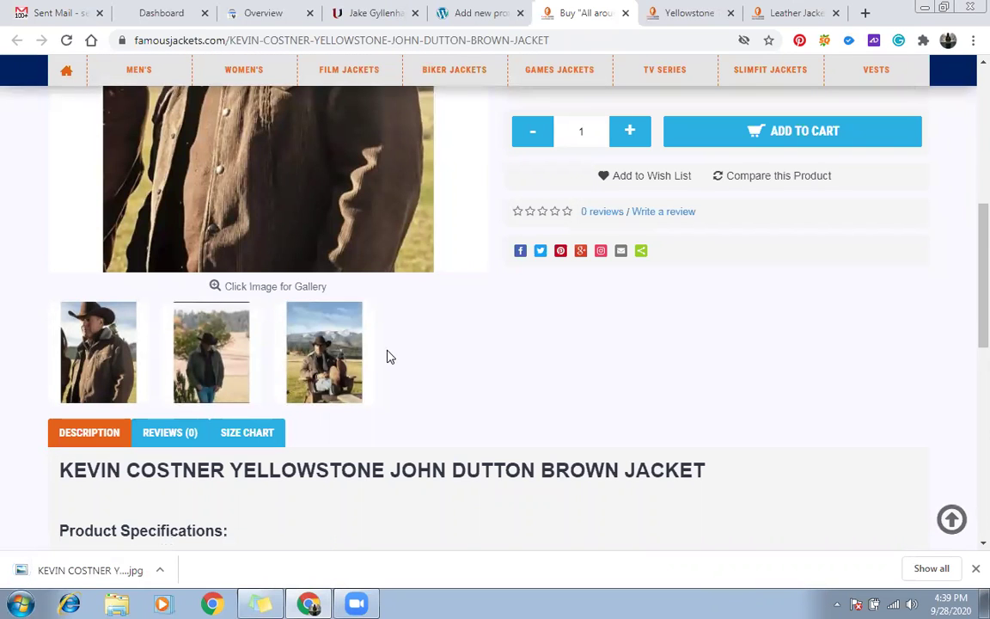
scroll(258, 258, "up", 3)
right_click(199, 231)
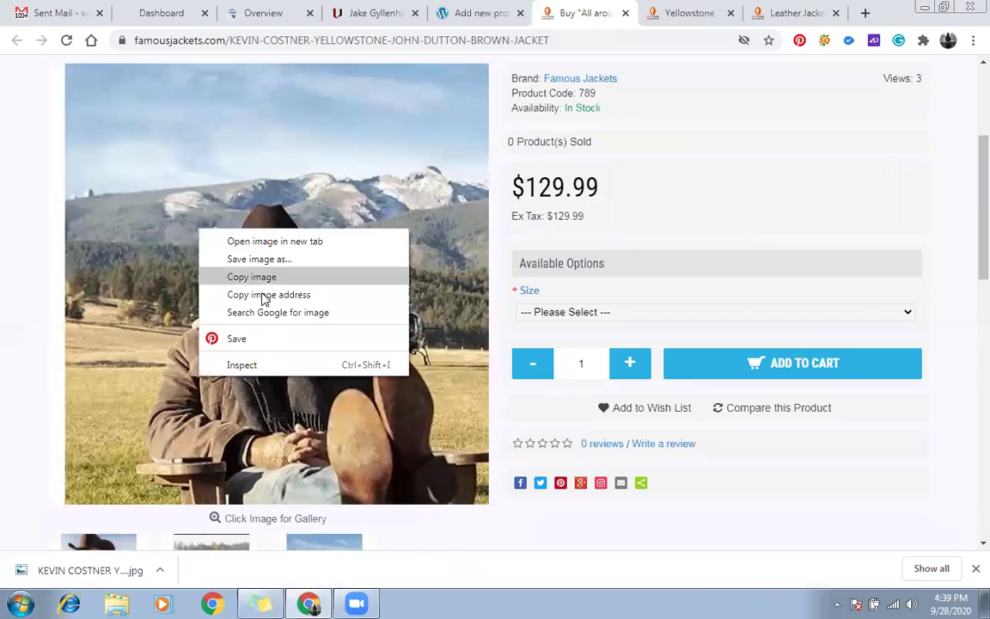
left_click(288, 243)
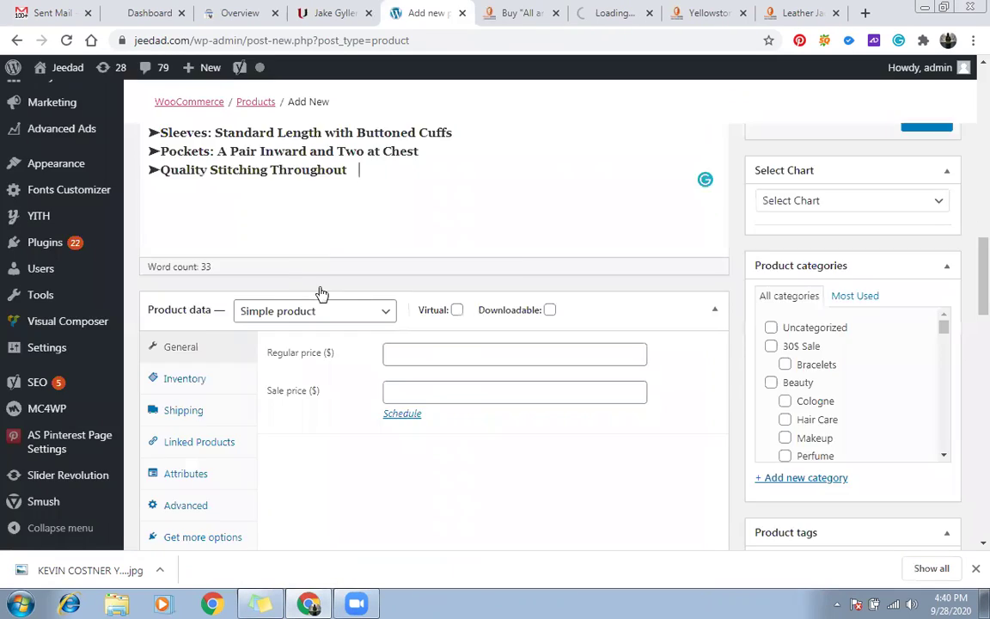
Step: Show the second gallery image on the jacket page and open it in a new tab
scroll(350, 314, "down", 3)
left_click(212, 275)
scroll(479, 347, "up", 3)
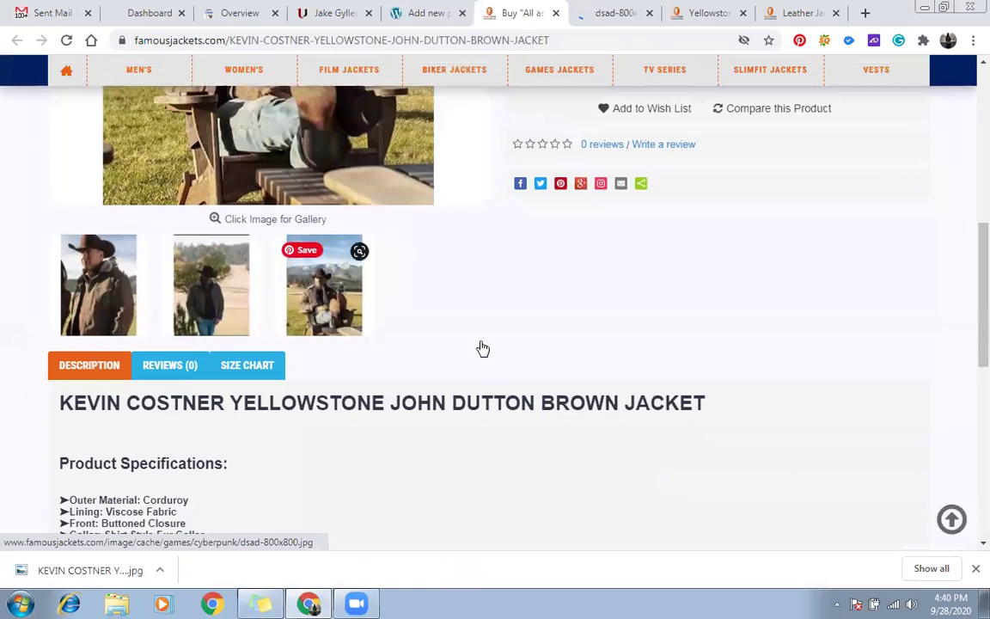
right_click(214, 233)
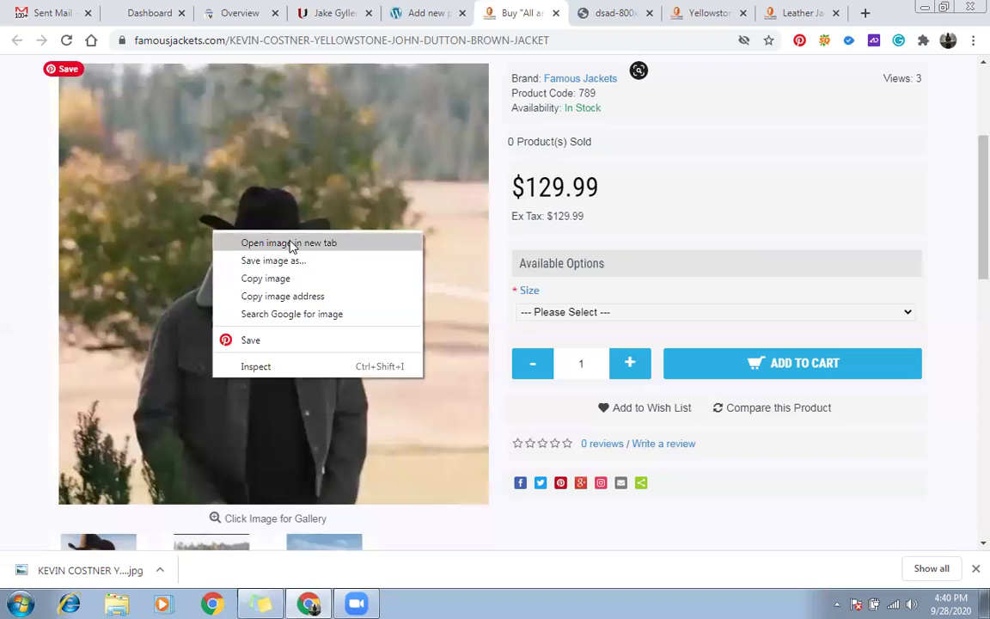
left_click(290, 243)
Step: Save the third gallery image to Local Disk (D:) as KEVIN COSTNER YELLOWSTONE JOHN DUTTON BROWN JACKET2, using the copied title
key("ctrl+Tab")
key("ctrl+s")
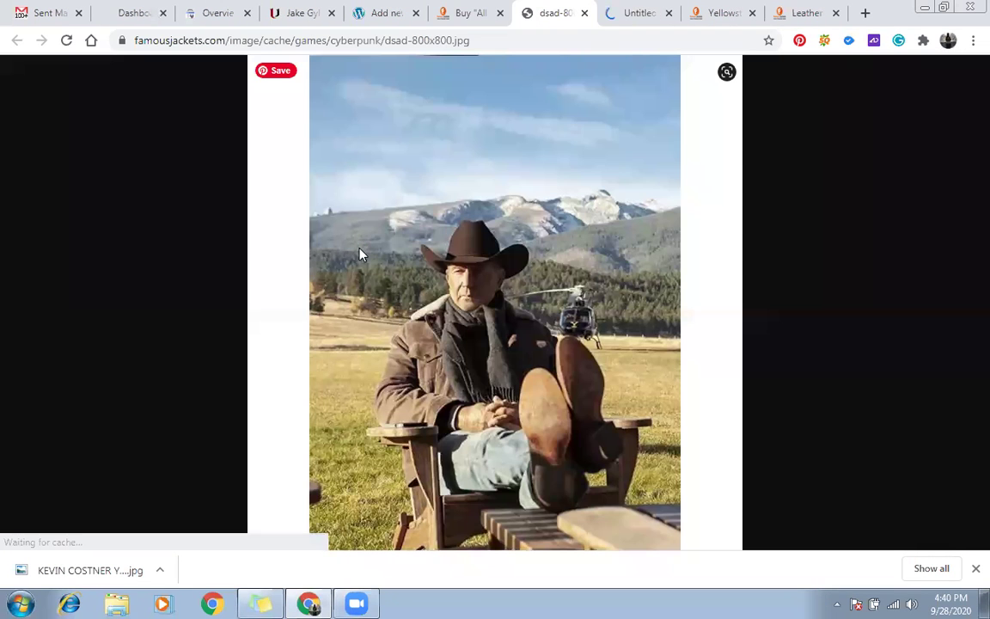
key("ctrl+v")
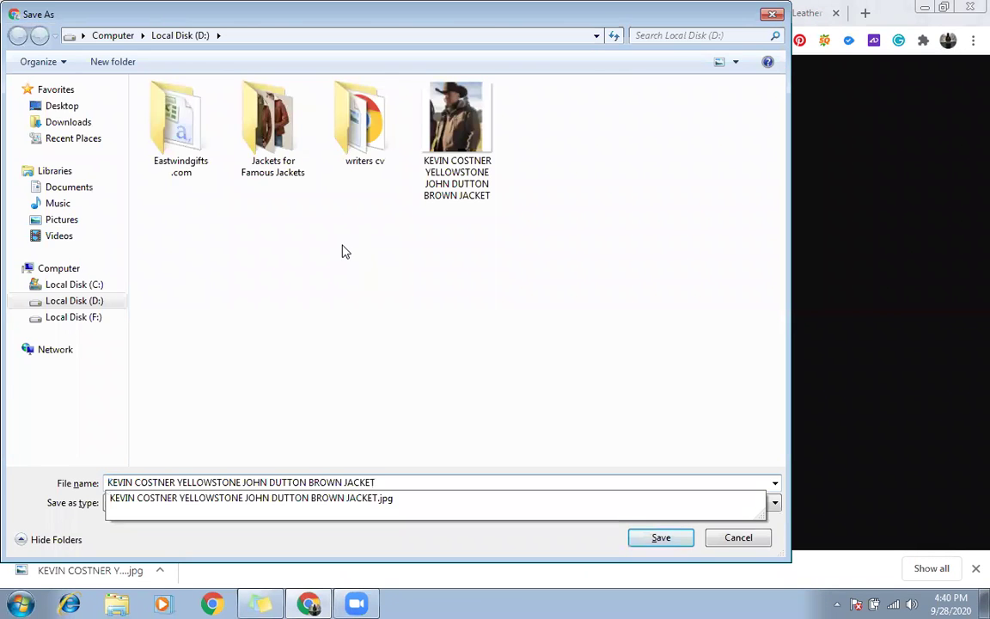
type("2")
left_click(661, 538)
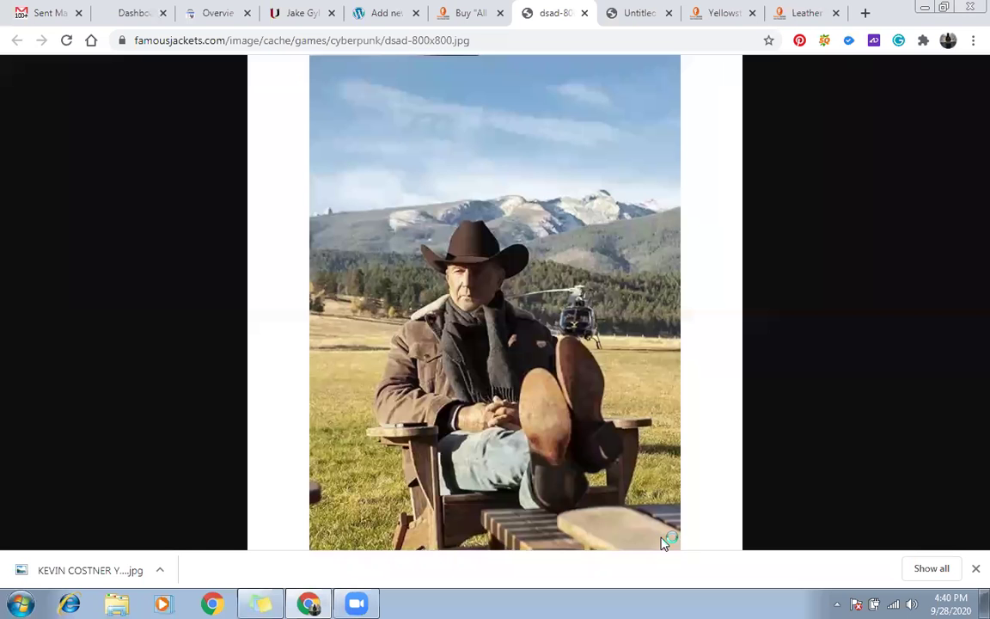
Step: Close the saved image's tab and save the second gallery image to Local Disk (D:) as KEVIN COSTNER YELLOWSTONE JOHN DUTTON BROWN JACKET3
key("ctrl+Tab")
key("ctrl+s")
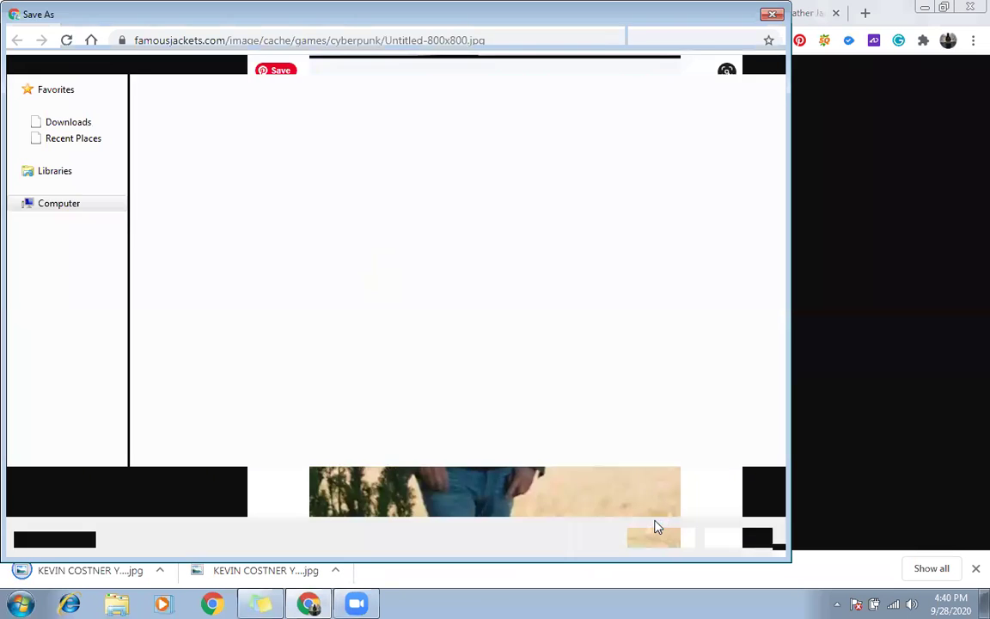
key("ctrl+v")
type("3")
left_click(658, 533)
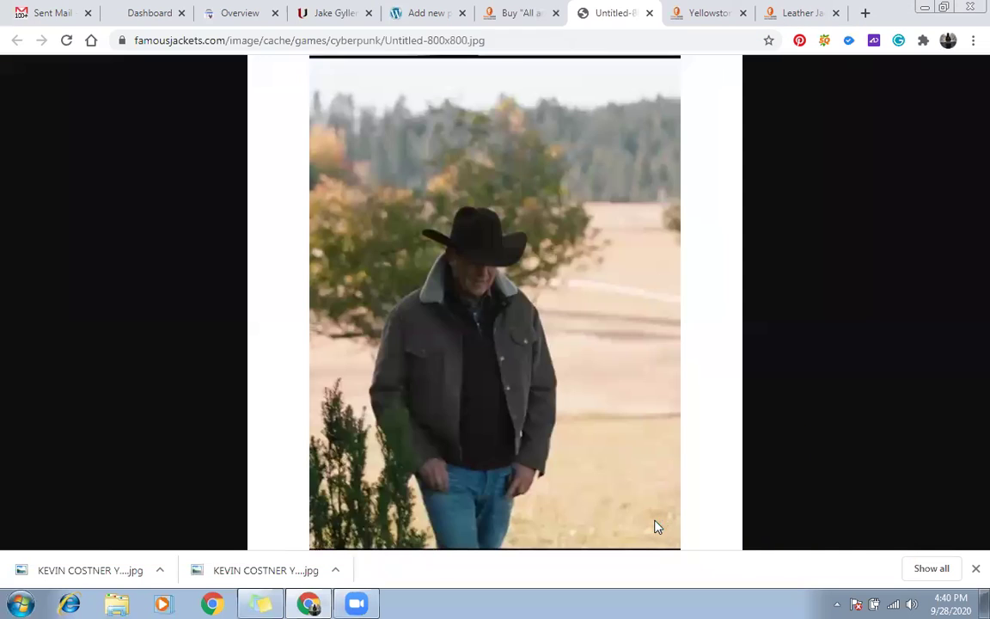
Step: Return to the new product form and look through it down to the Product image and Product gallery sections
key("ctrl+shift+Tab")
left_click(400, 6)
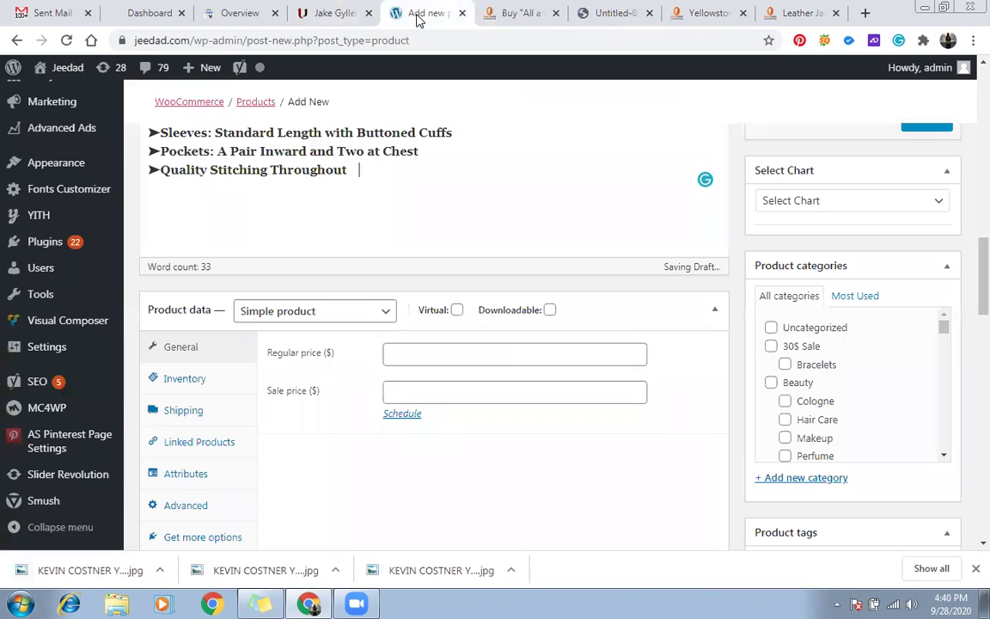
scroll(688, 268, "up", 5)
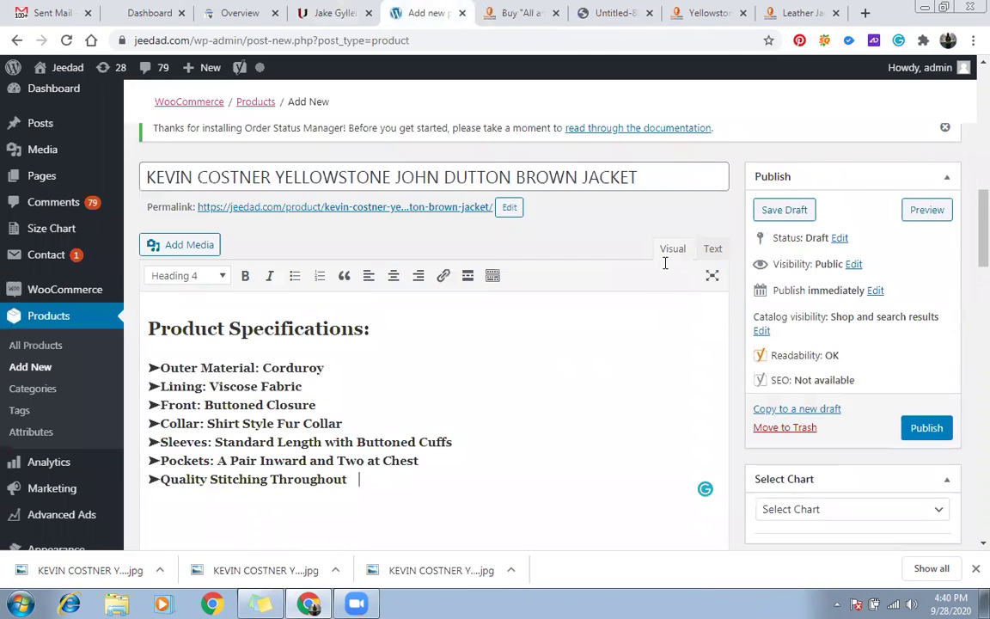
scroll(668, 261, "down", 5)
scroll(646, 260, "up", 3)
scroll(665, 266, "down", 4)
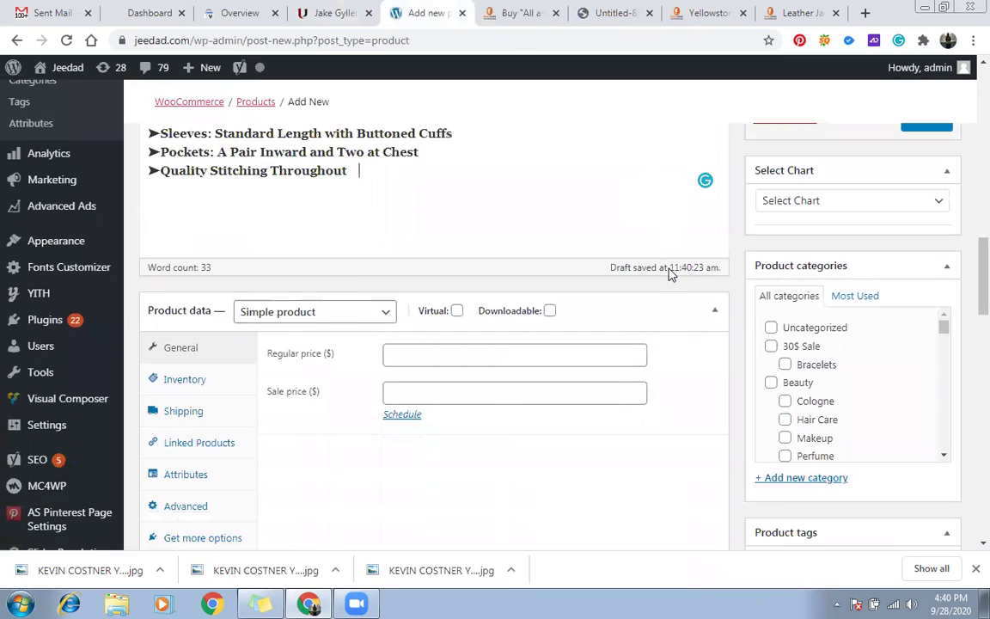
scroll(814, 334, "down", 3)
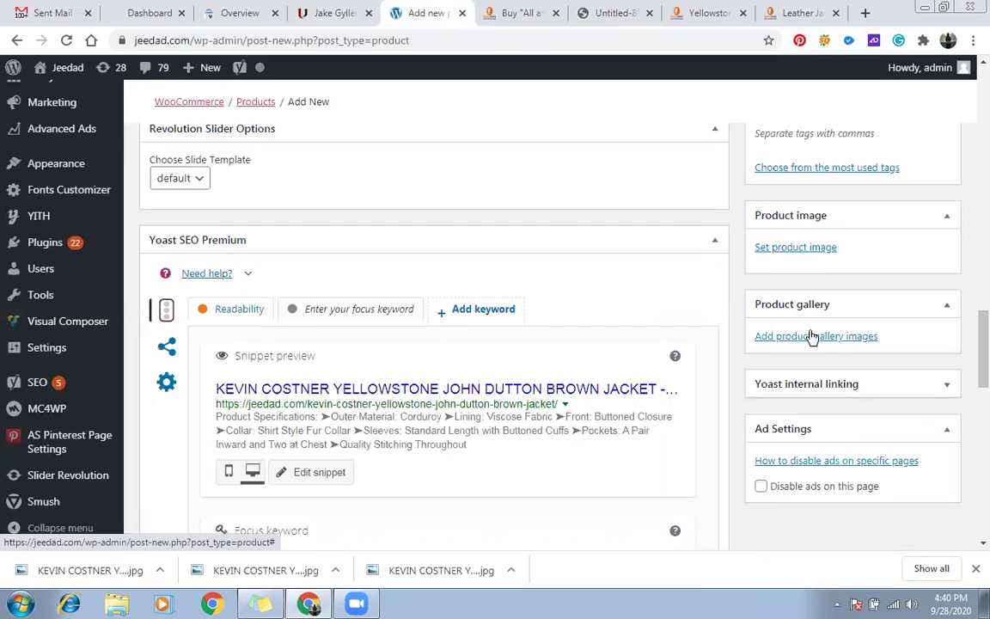
Step: Review the jacket page's images and the Yellowstone Themed Jacket listing, and return to the new product form
left_click(520, 13)
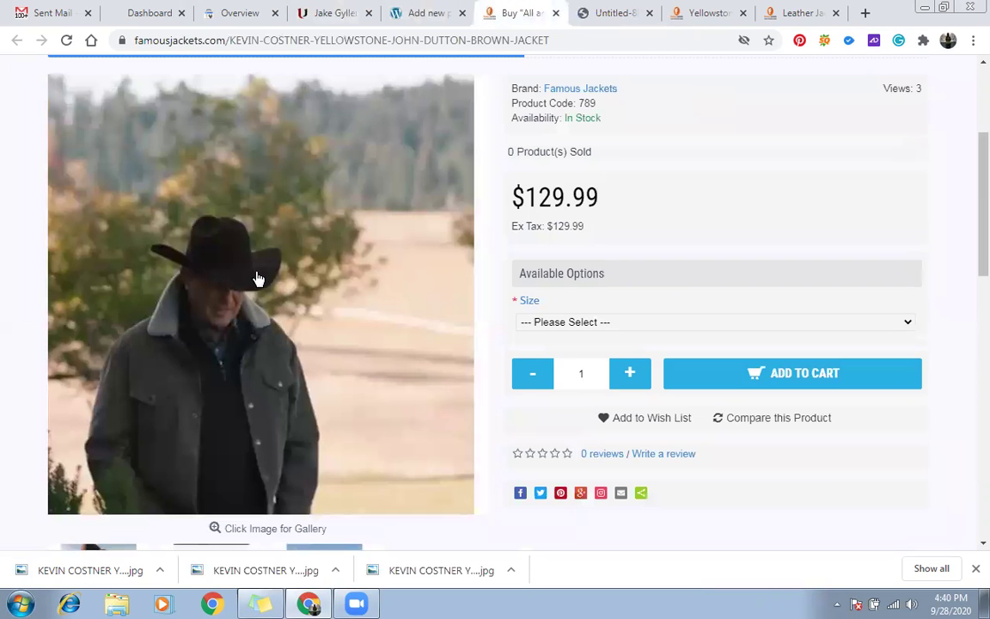
scroll(279, 274, "down", 1)
scroll(279, 274, "down", 2)
scroll(287, 249, "up", 3)
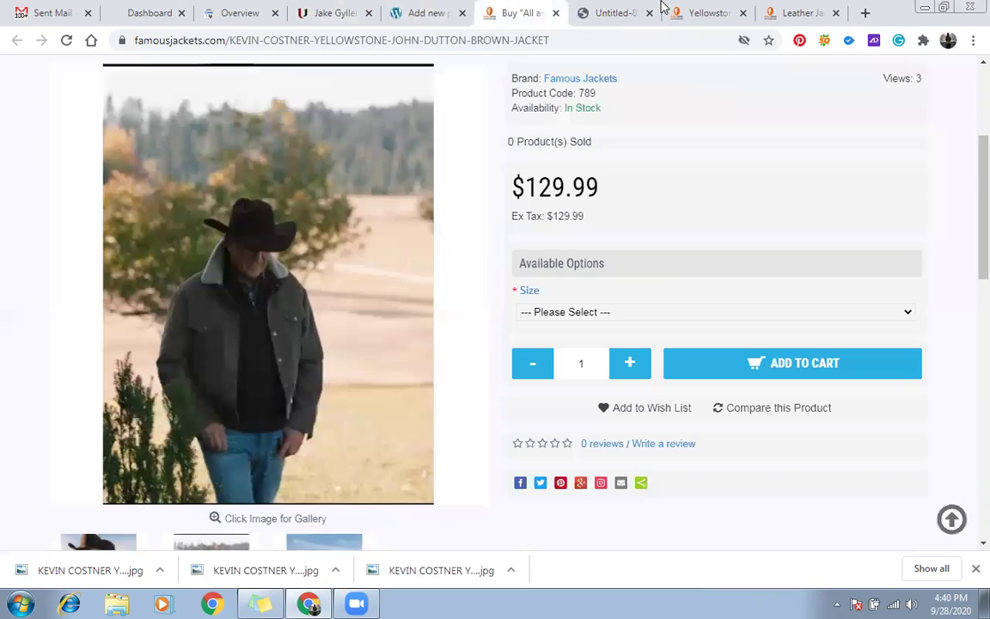
left_click(703, 13)
scroll(172, 198, "up", 3)
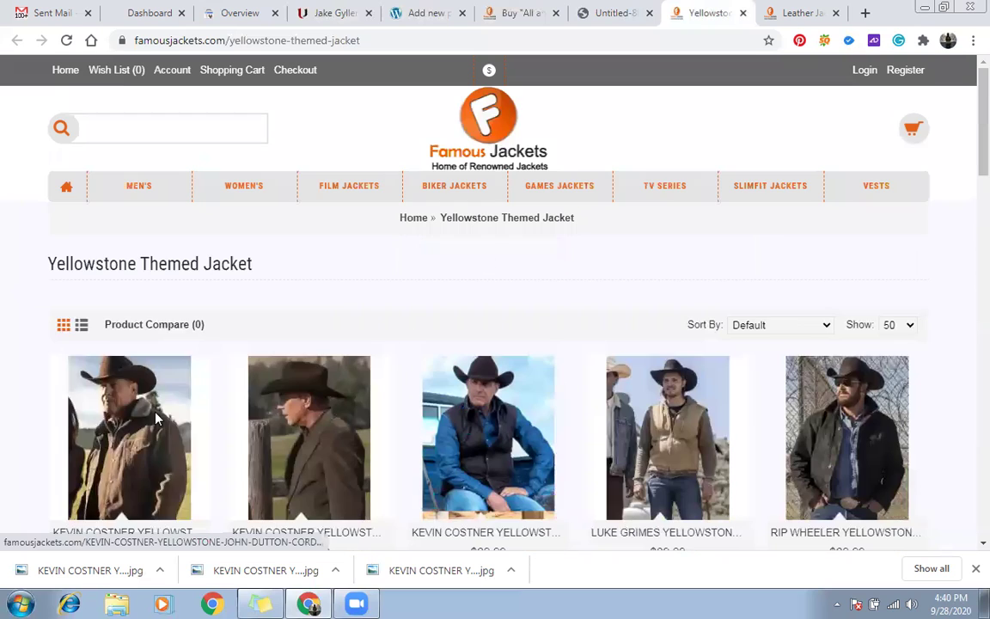
left_click(520, 13)
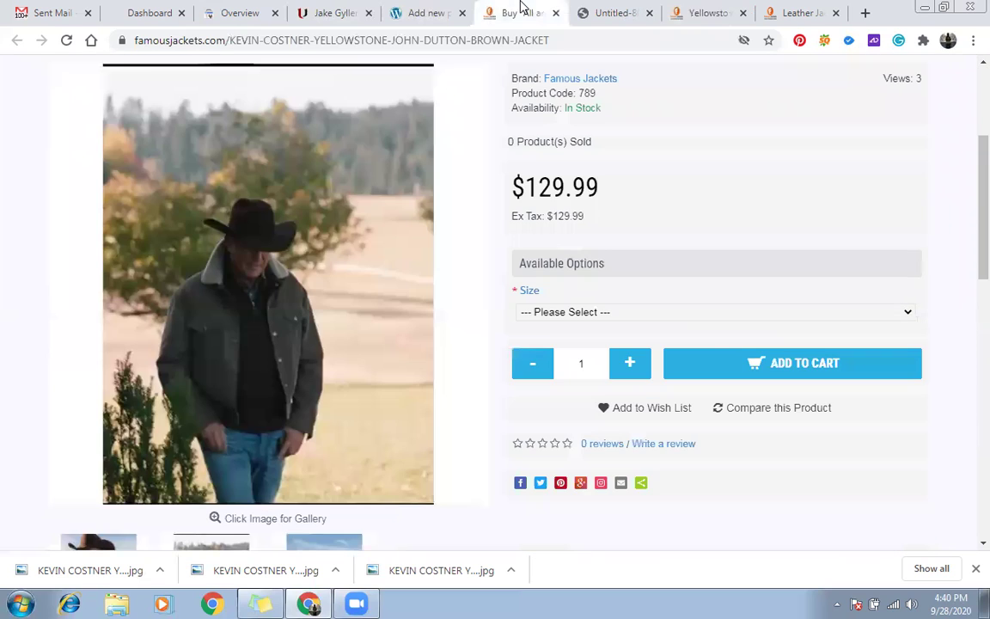
left_click(612, 13)
left_click(426, 13)
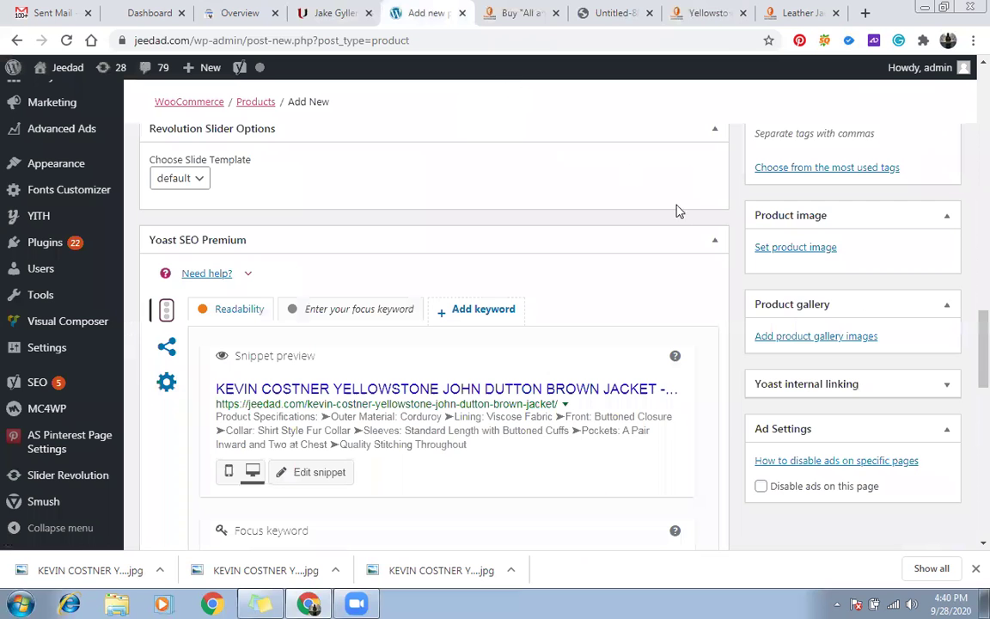
Step: Upload the three saved KEVIN COSTNER YELLOWSTONE jacket images from Local Disk (D:) to the media library through the product image setting
left_click(803, 250)
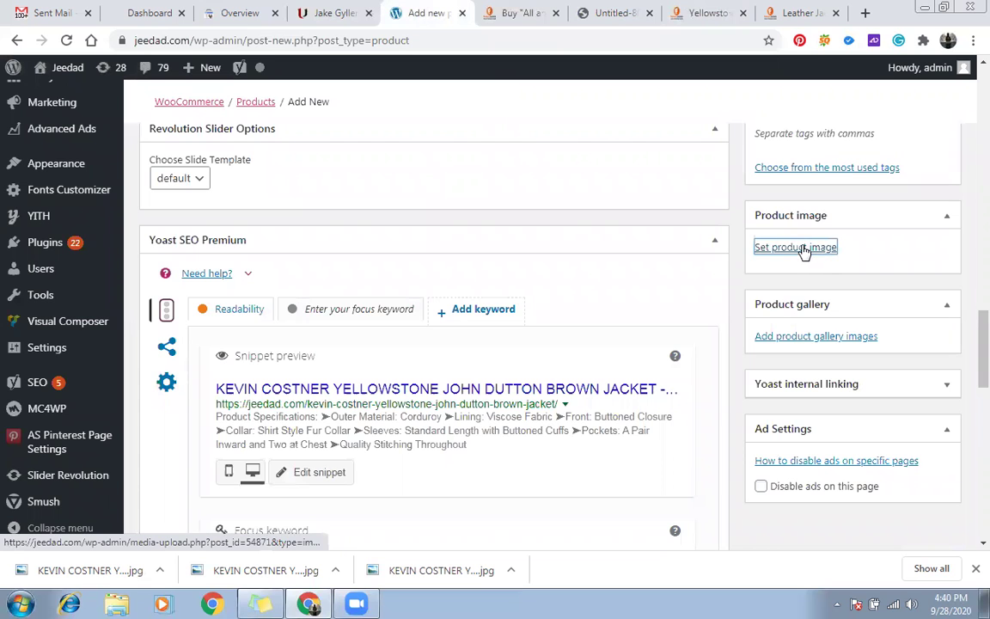
left_click(89, 139)
left_click(546, 338)
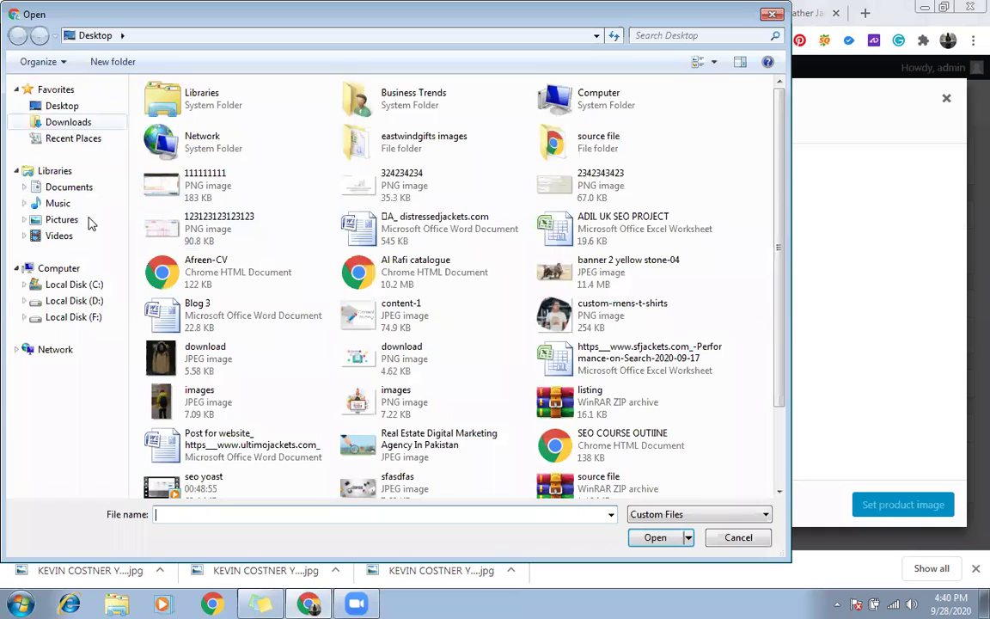
left_click(86, 301)
left_click(552, 136)
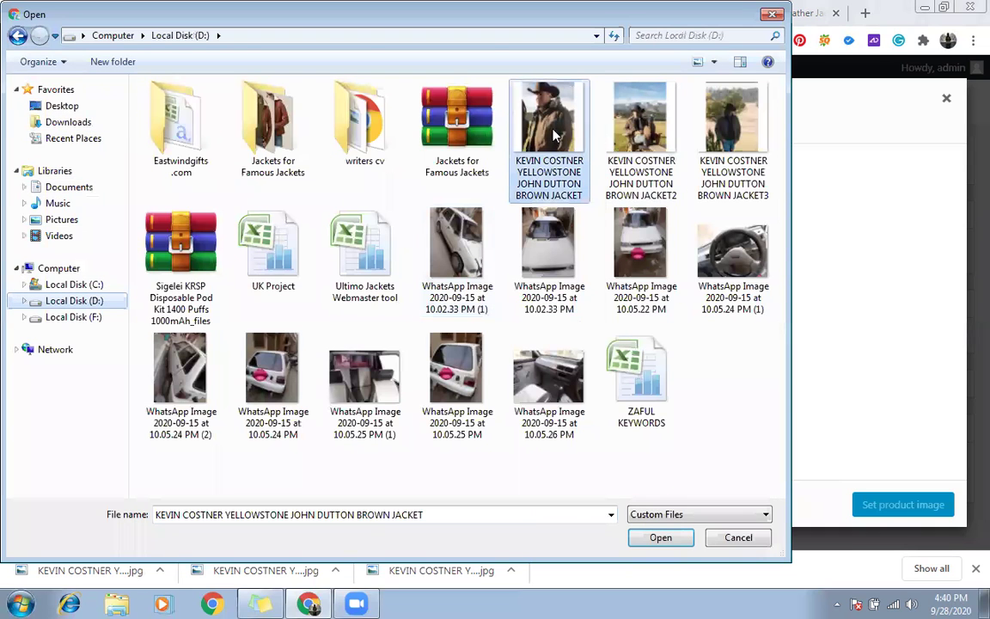
left_click(640, 120, "ctrl")
left_click(732, 120, "ctrl")
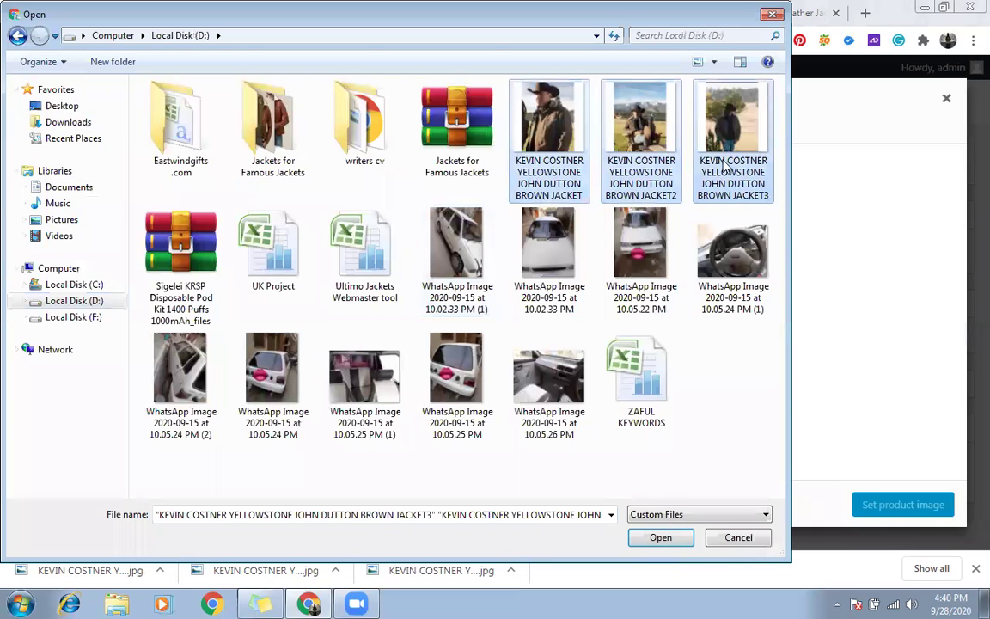
left_click(662, 537)
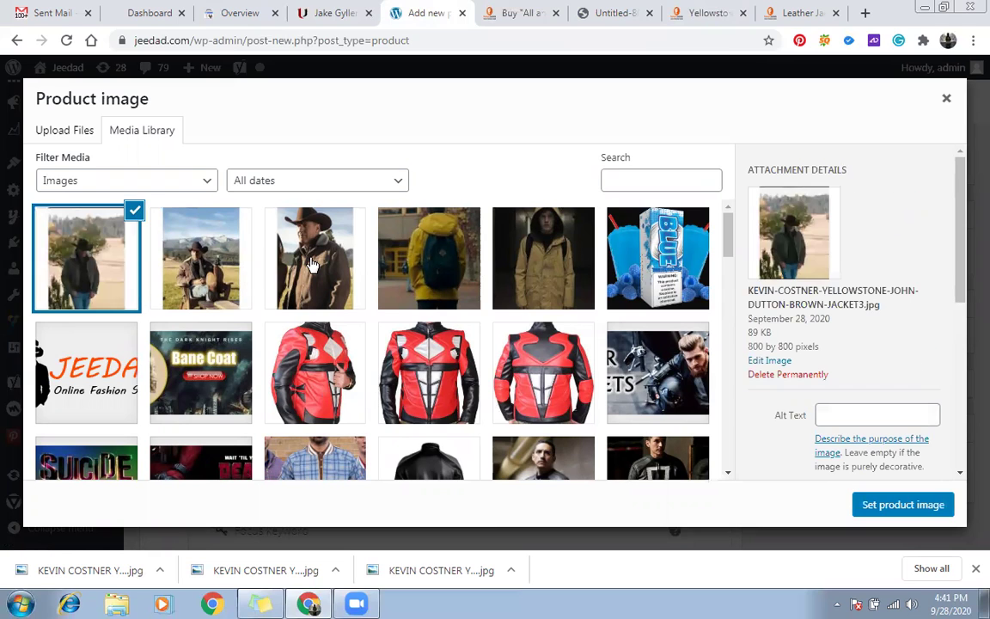
Step: Set KEVIN-COSTNER-YELLOWSTONE-JOHN-DUTTON-BROWN-JACKET.jpg as the product image, with the copied jacket title as its alt text
left_click(277, 244)
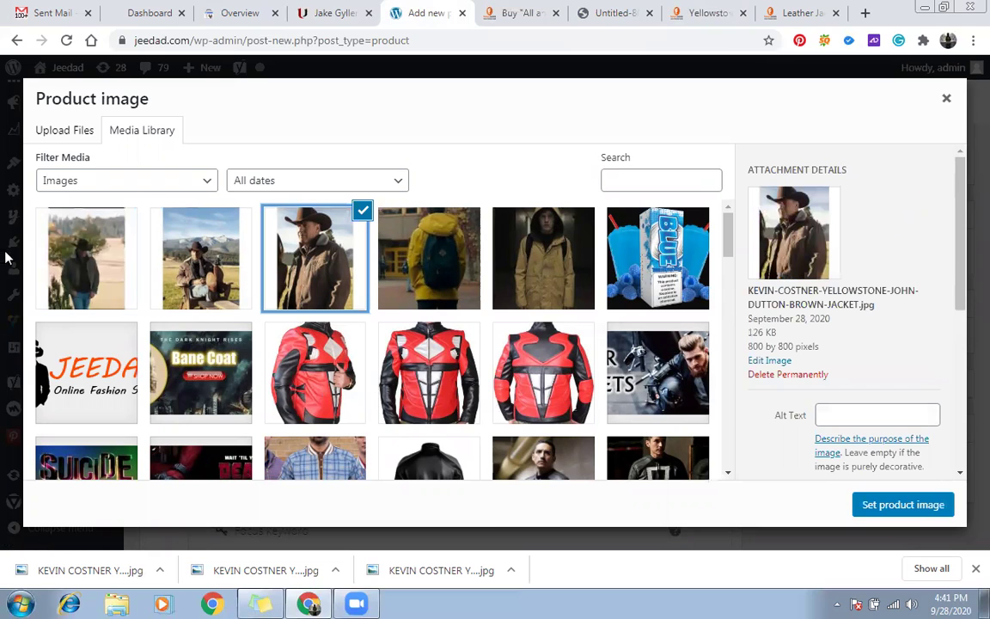
left_click(878, 415)
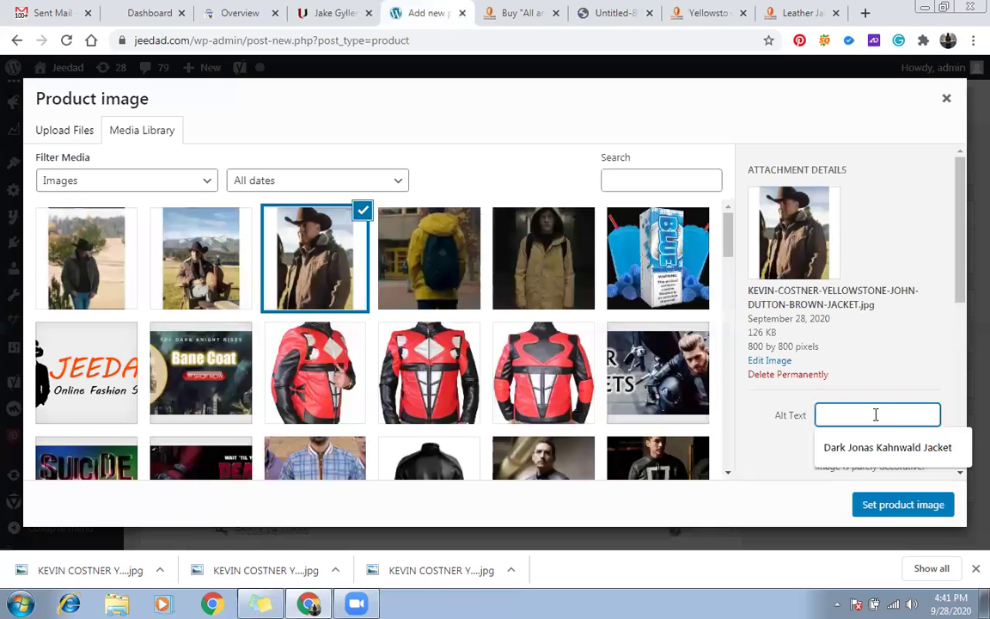
key("ctrl+v")
scroll(833, 400, "down", 2)
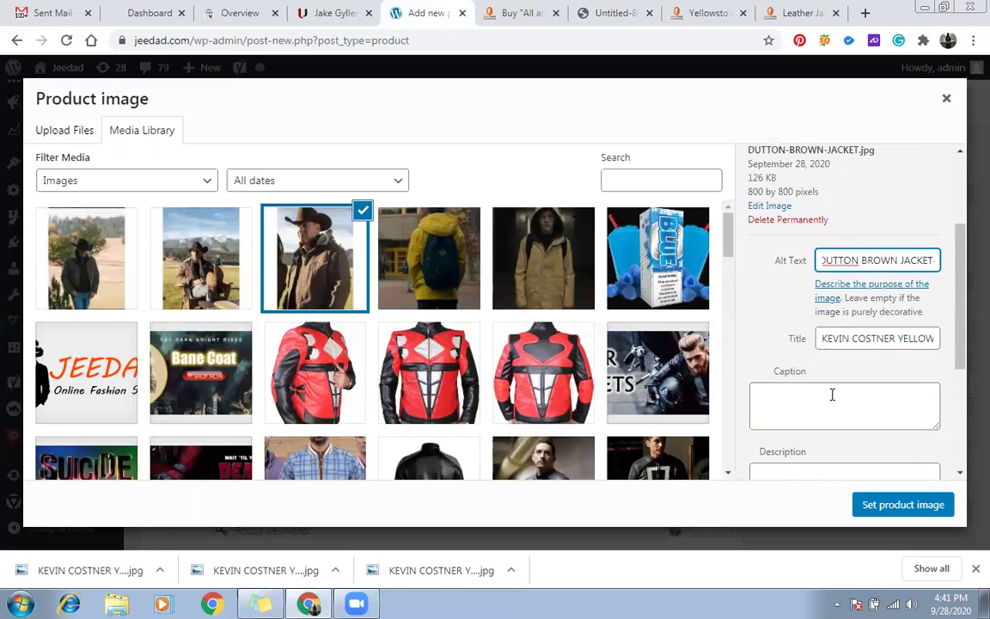
left_click(925, 509)
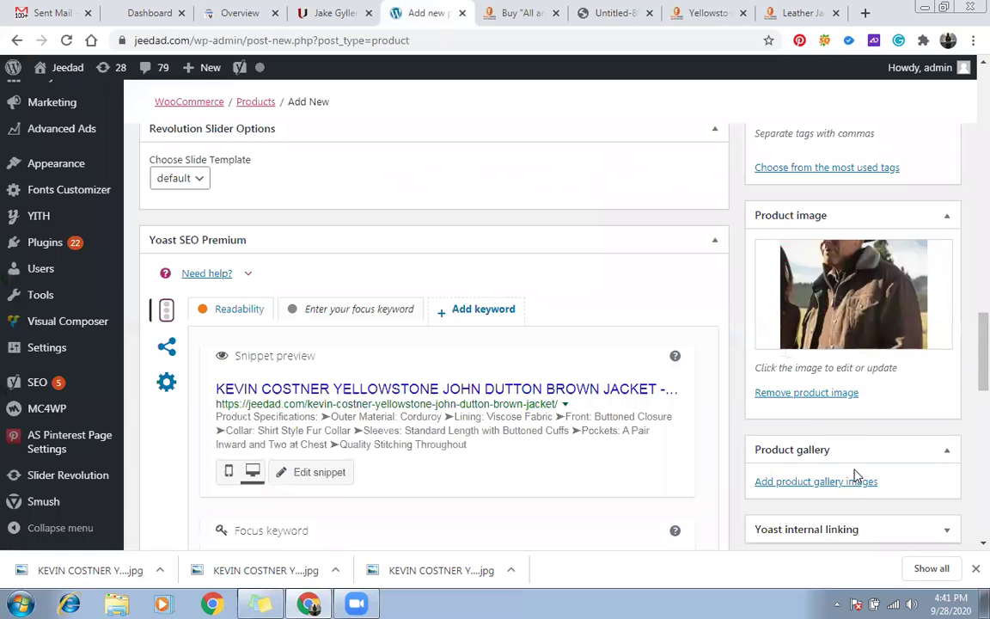
Step: Add the uploaded JACKET3 and JACKET2 images to the product gallery
left_click(841, 482)
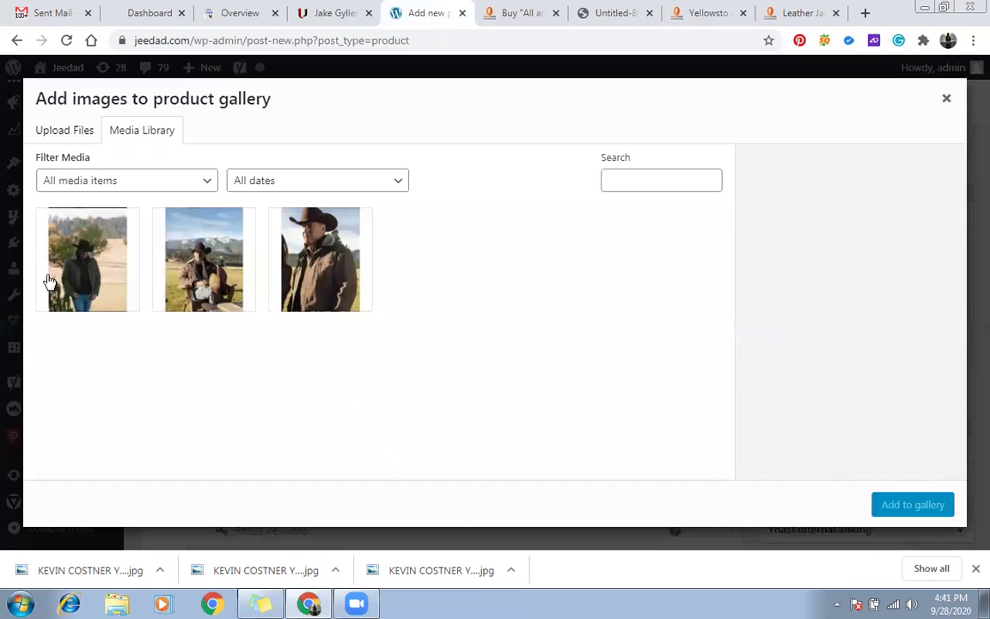
left_click(49, 281)
left_click(191, 251)
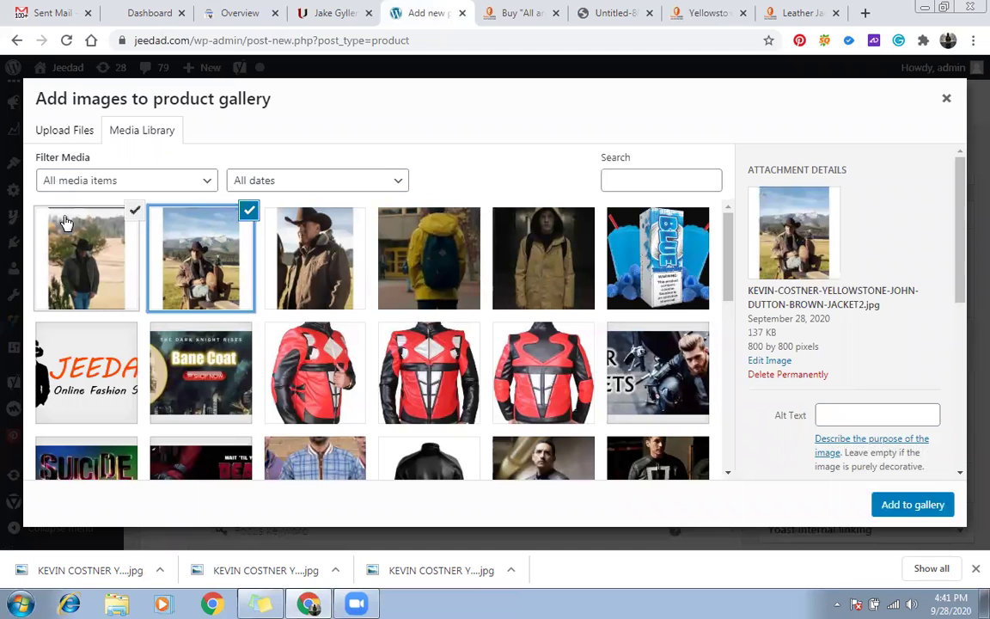
left_click(918, 508)
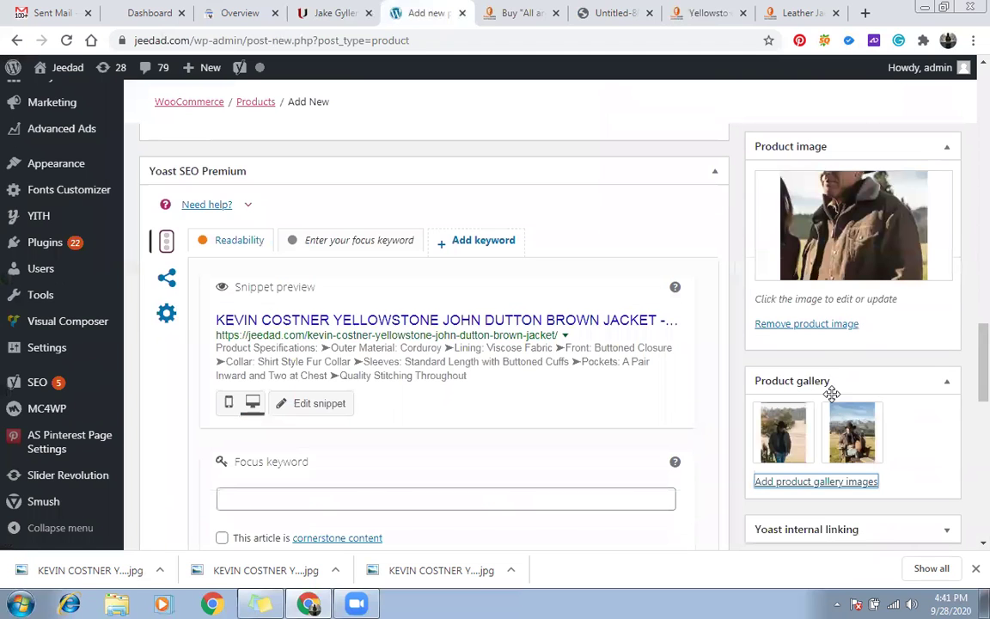
Step: Set the product type in the product data to Variable product
scroll(831, 398, "up", 6)
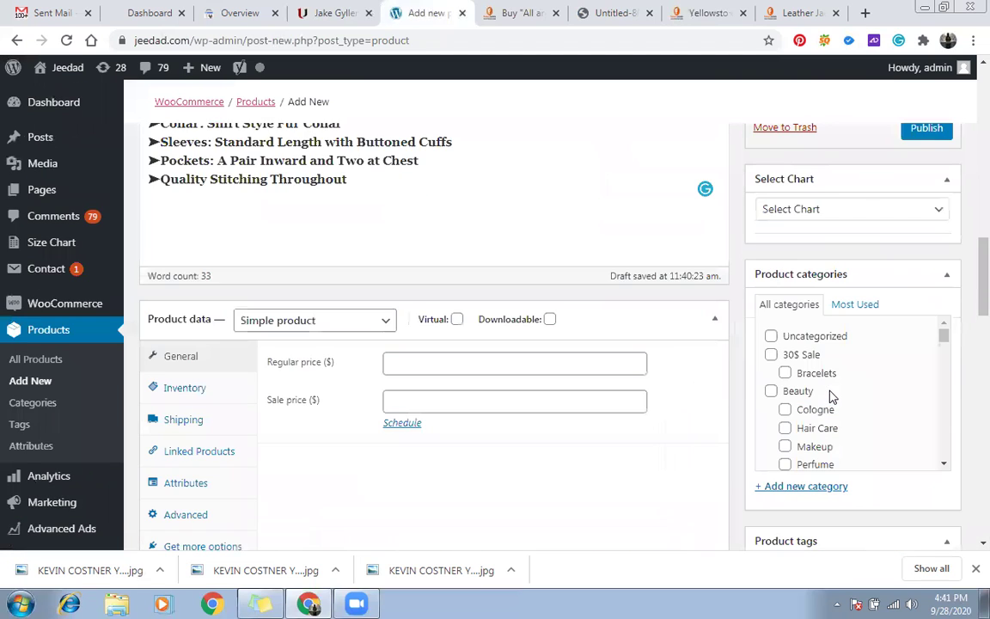
left_click(348, 327)
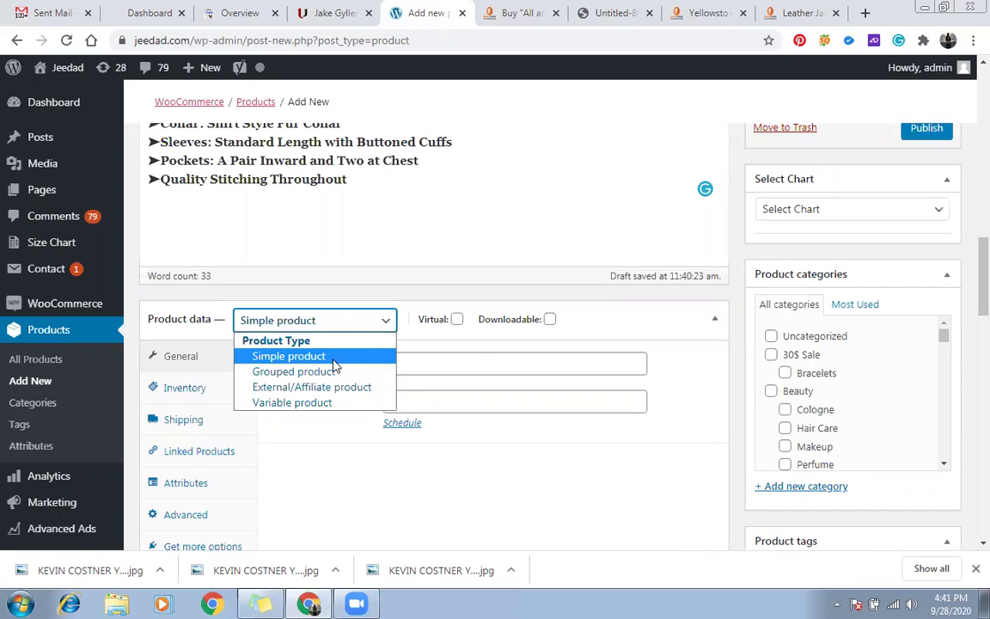
left_click(348, 404)
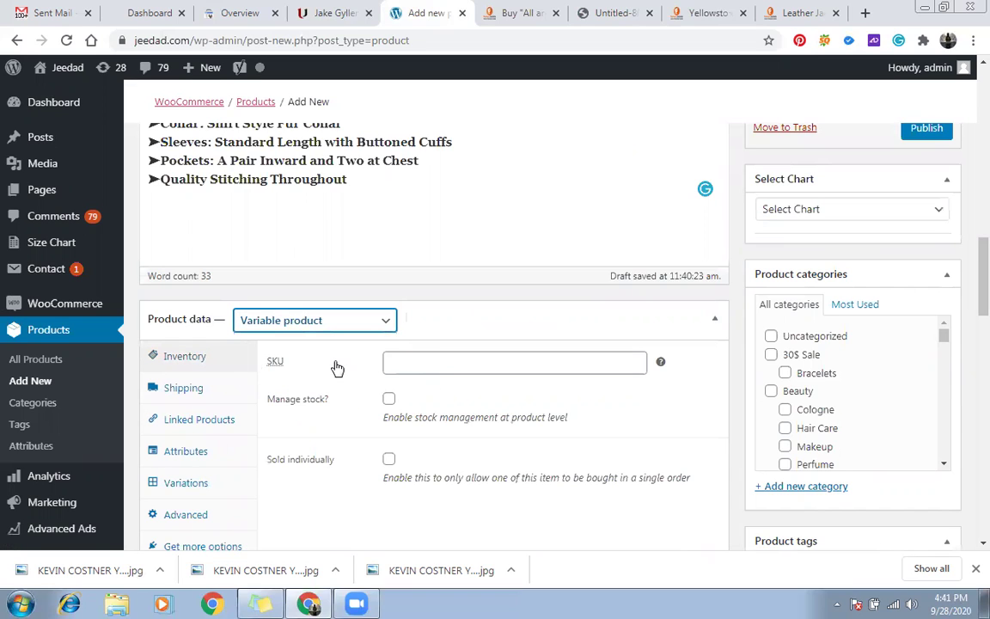
Step: Open the list of all products in a separate tab beside the new product form
middle_click(49, 359)
left_click(473, 12)
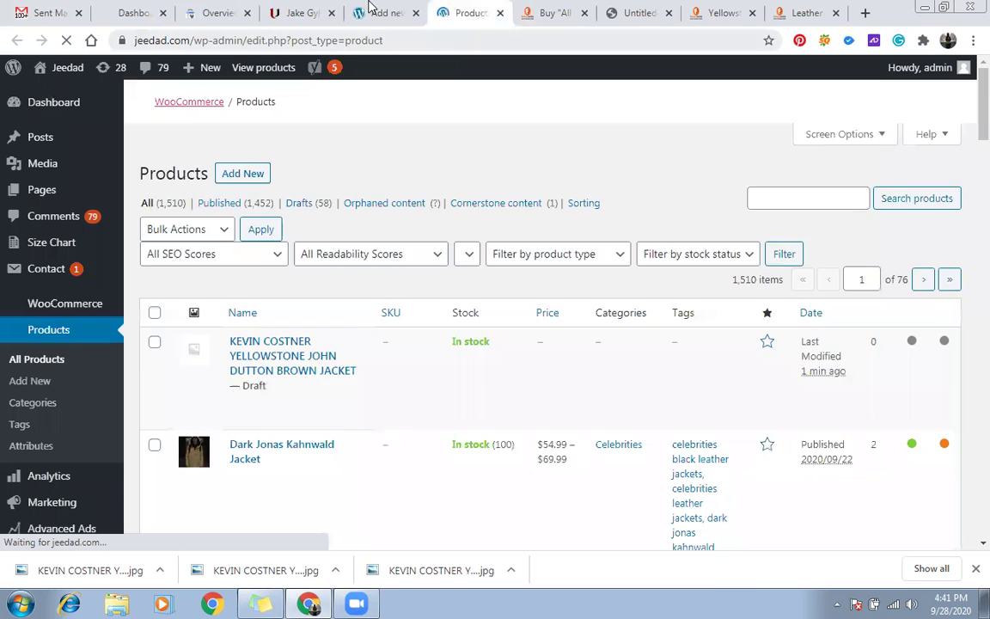
left_click(383, 13)
left_click(471, 13)
Step: Open the Ghost Rider Agents of Shield leather jacket for editing in its own tab beside the new product and go to its product data
scroll(342, 291, "down", 3)
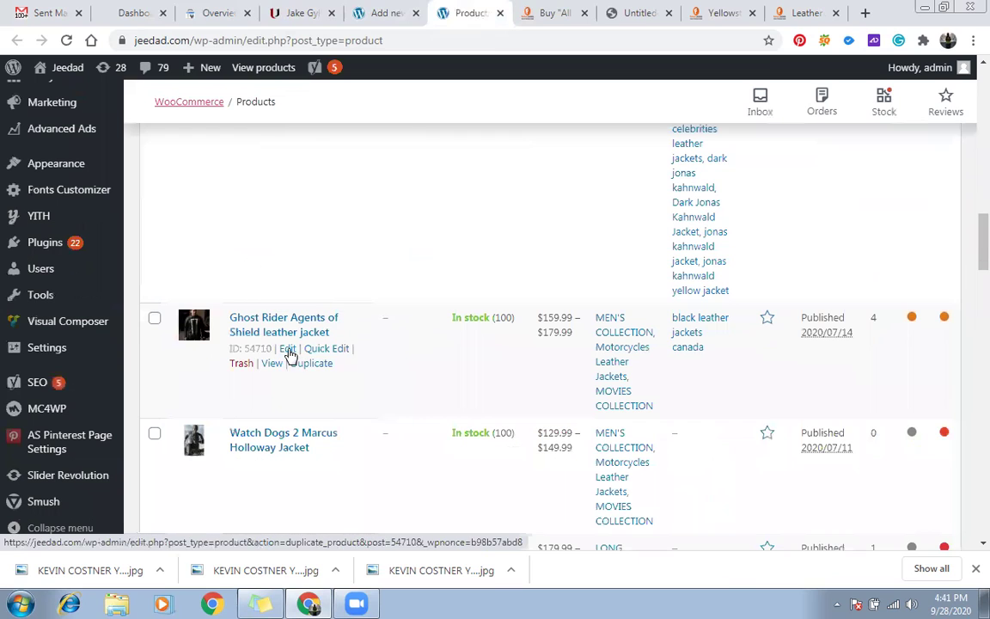
middle_click(290, 354)
left_click_drag(509, 12, 434, 13)
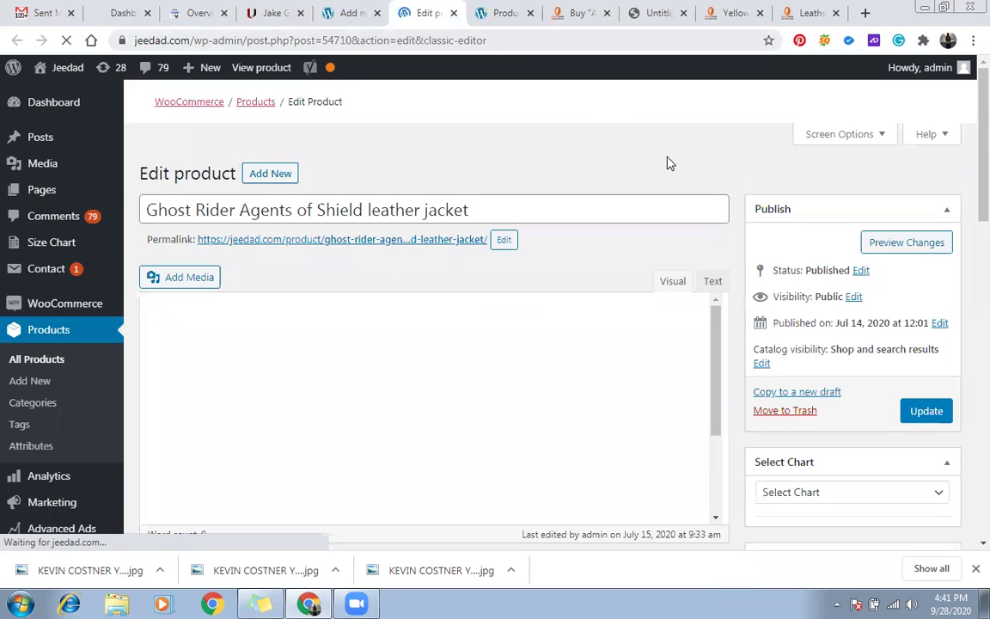
scroll(651, 161, "down", 3)
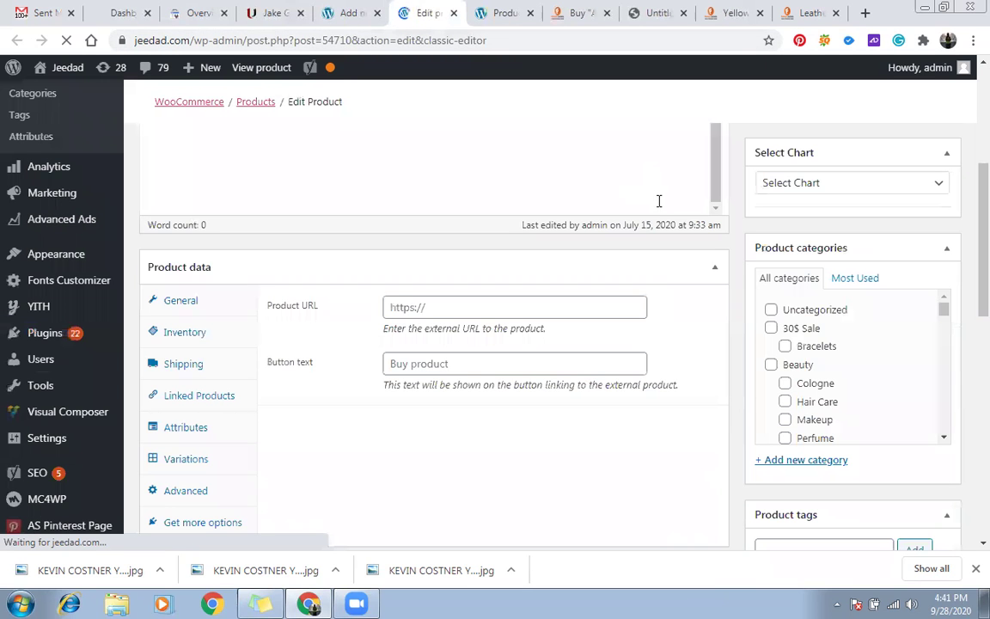
Step: Review the reference Ghost Rider jacket's inventory settings in its product data and compare them with the new product
scroll(660, 206, "up", 3)
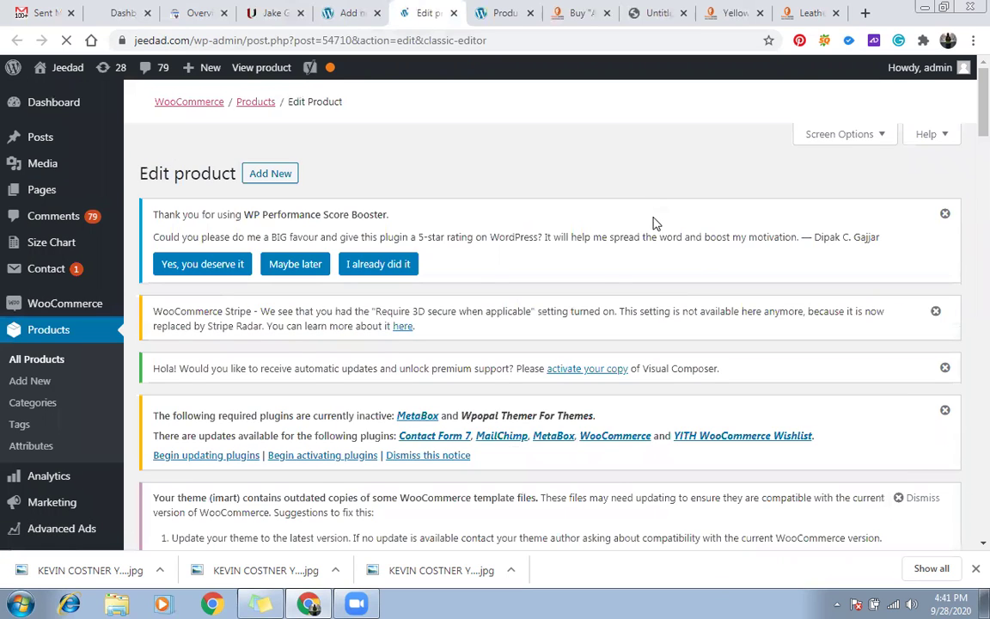
scroll(718, 228, "down", 4)
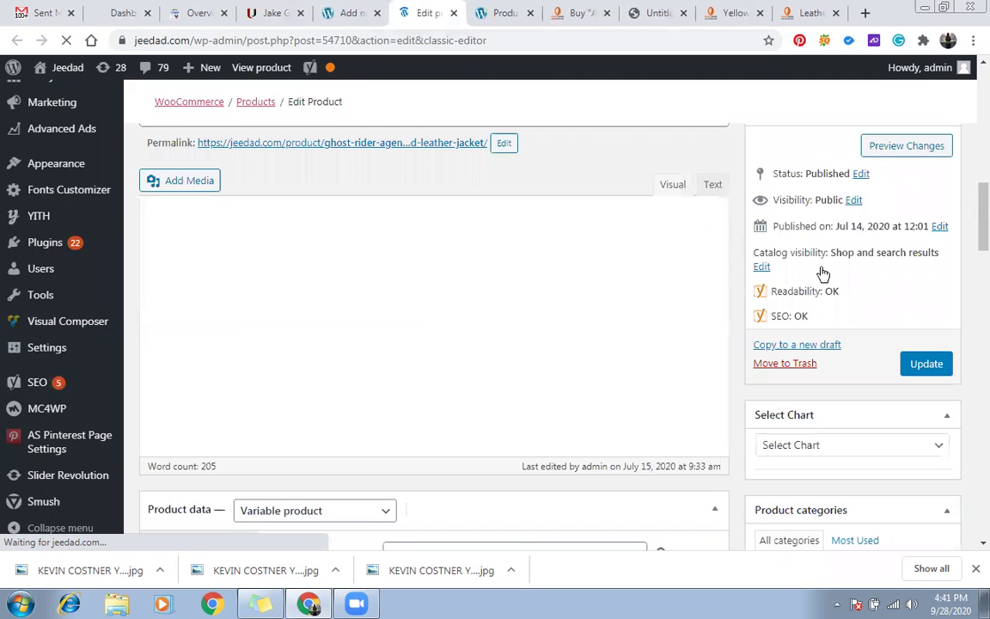
scroll(736, 236, "down", 3)
scroll(735, 241, "down", 2)
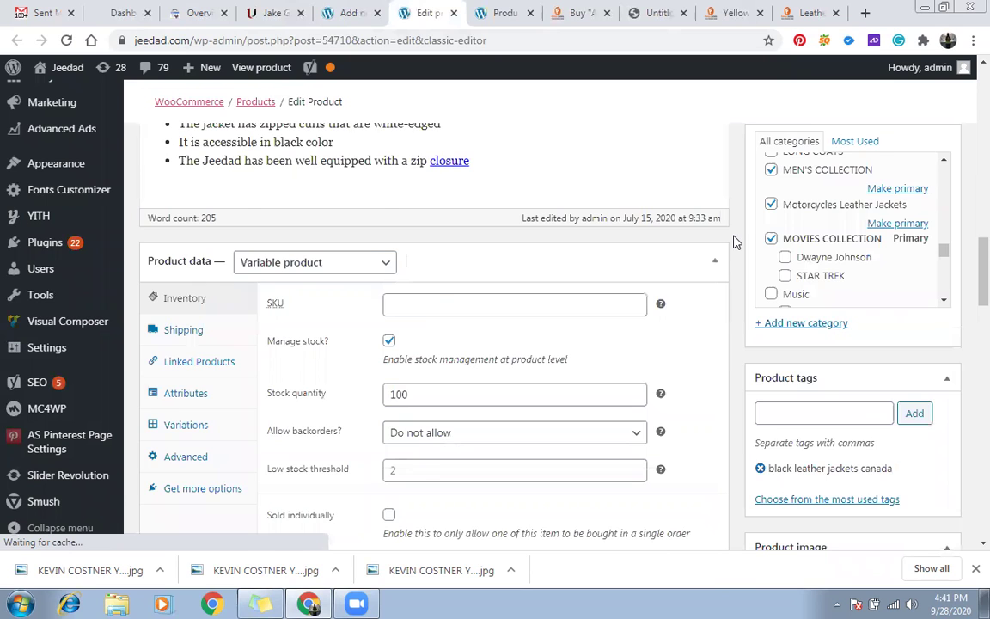
scroll(735, 241, "down", 1)
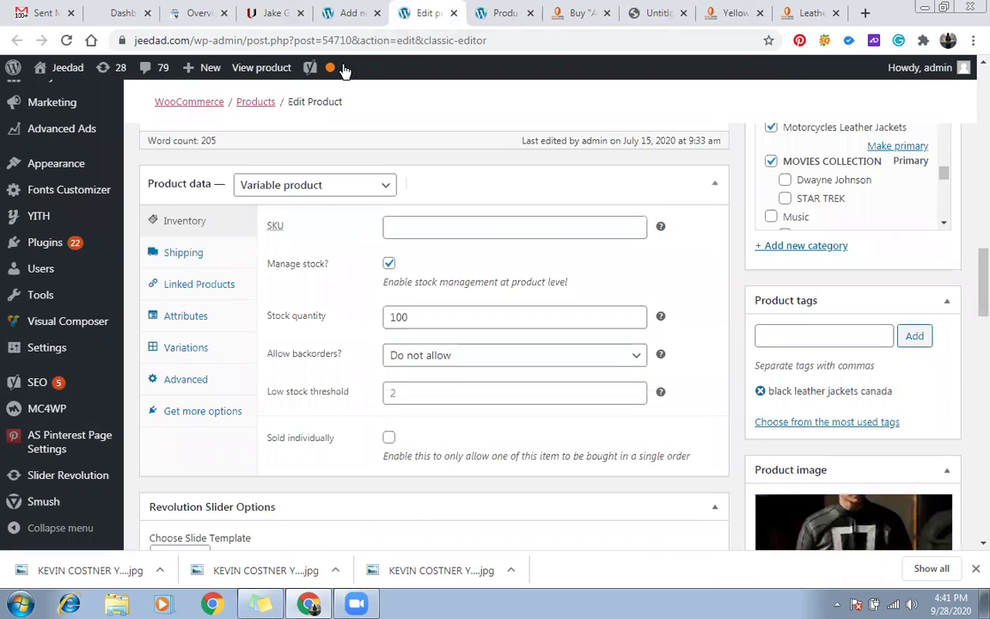
left_click(353, 13)
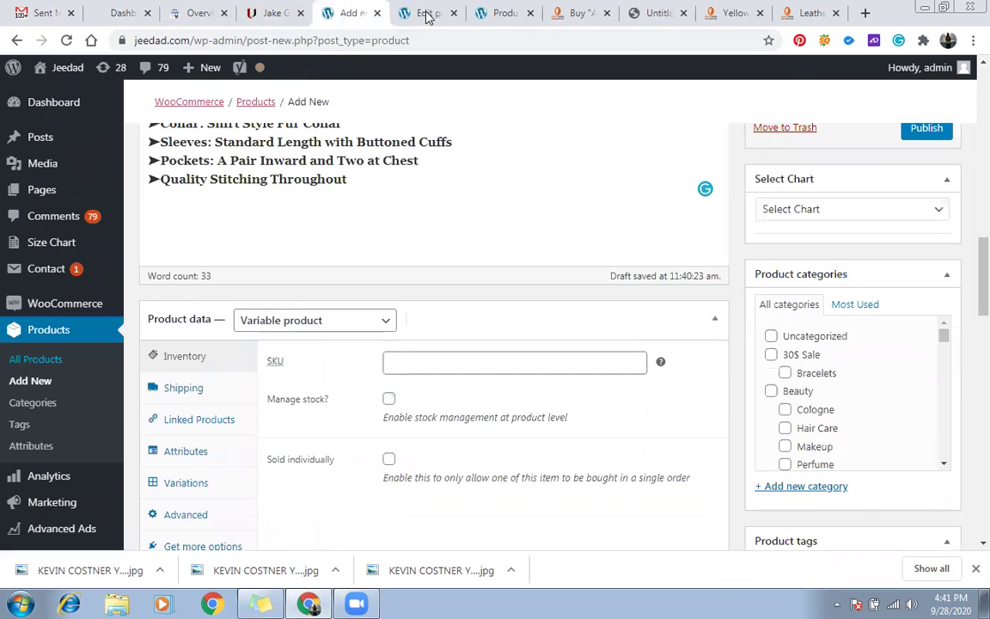
left_click(427, 13)
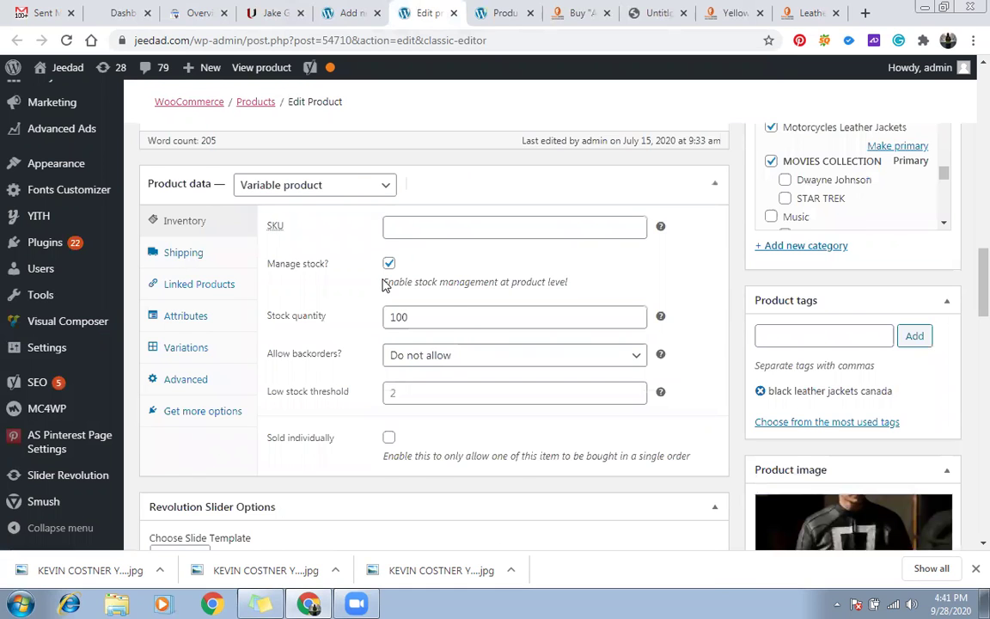
Step: Enable stock management for the new product and set its stock quantity to 100, checking against the reference jacket
key("ctrl+shift+Tab")
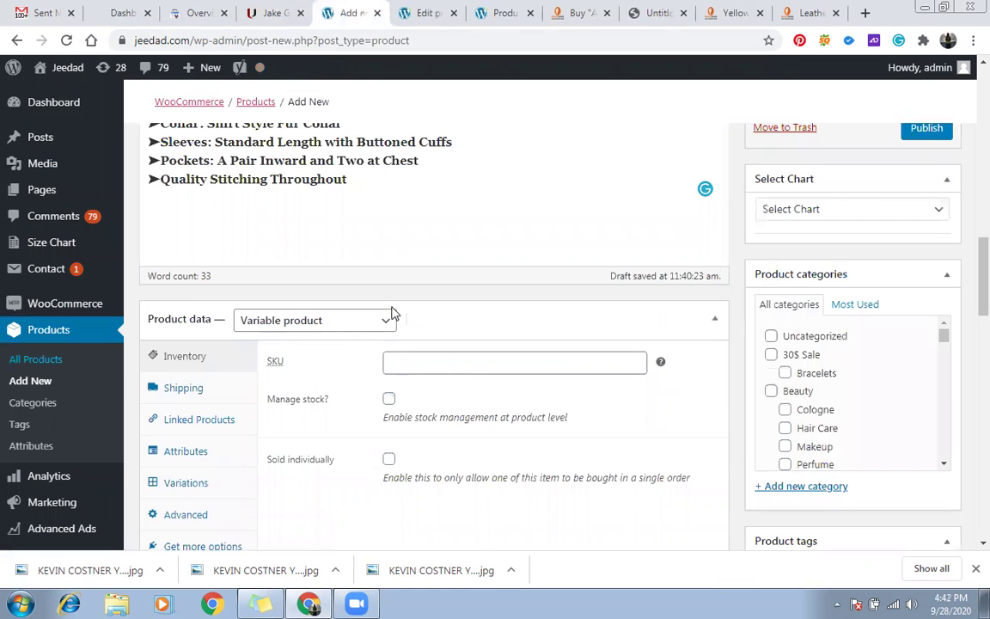
left_click(433, 417)
key("ctrl+Tab")
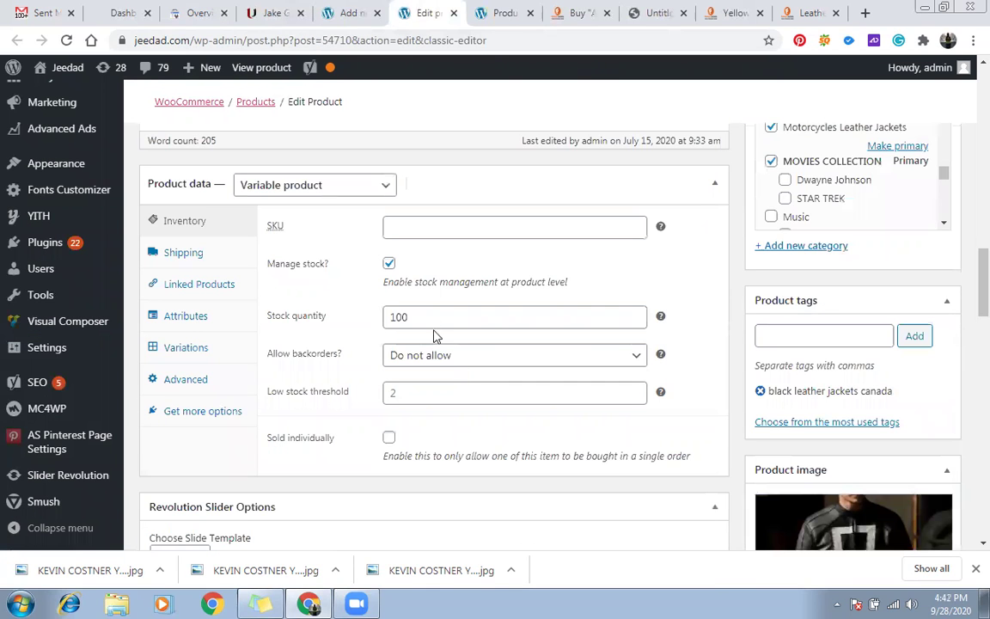
key("ctrl+shift+Tab")
left_click_drag(420, 373, 374, 383)
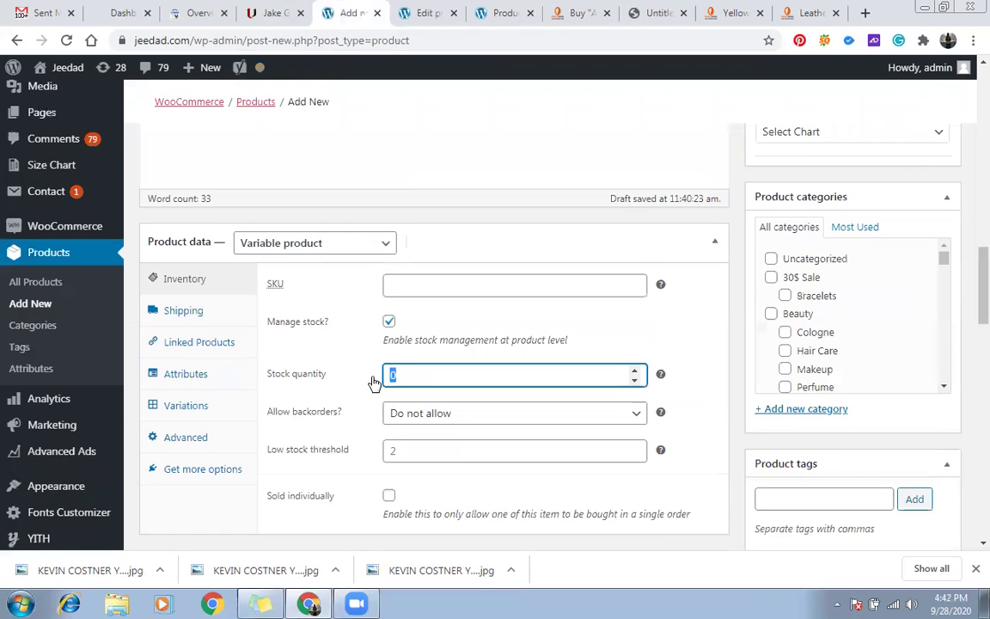
type("100")
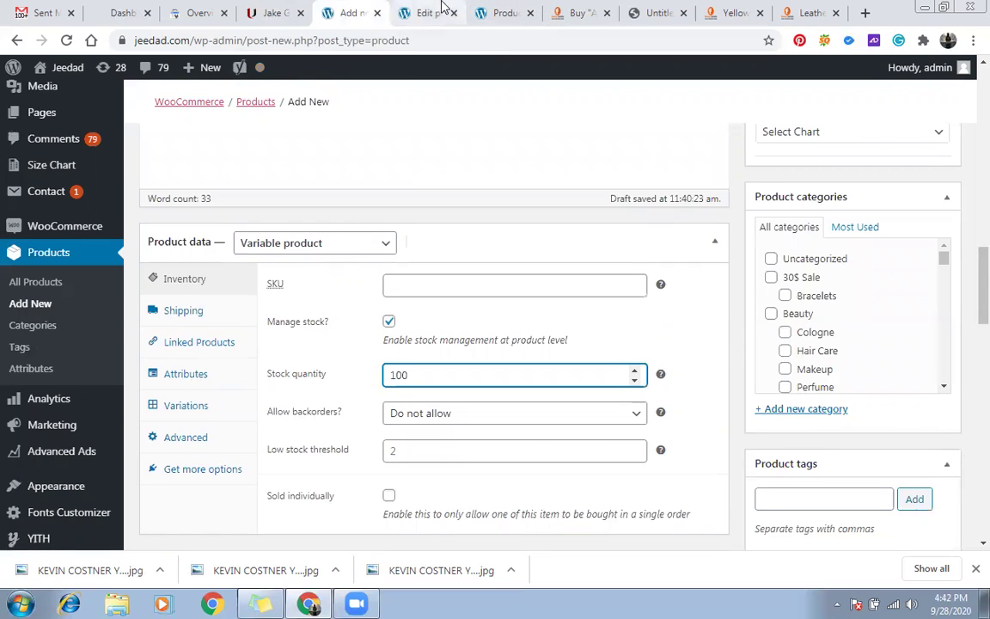
key("ctrl+Tab")
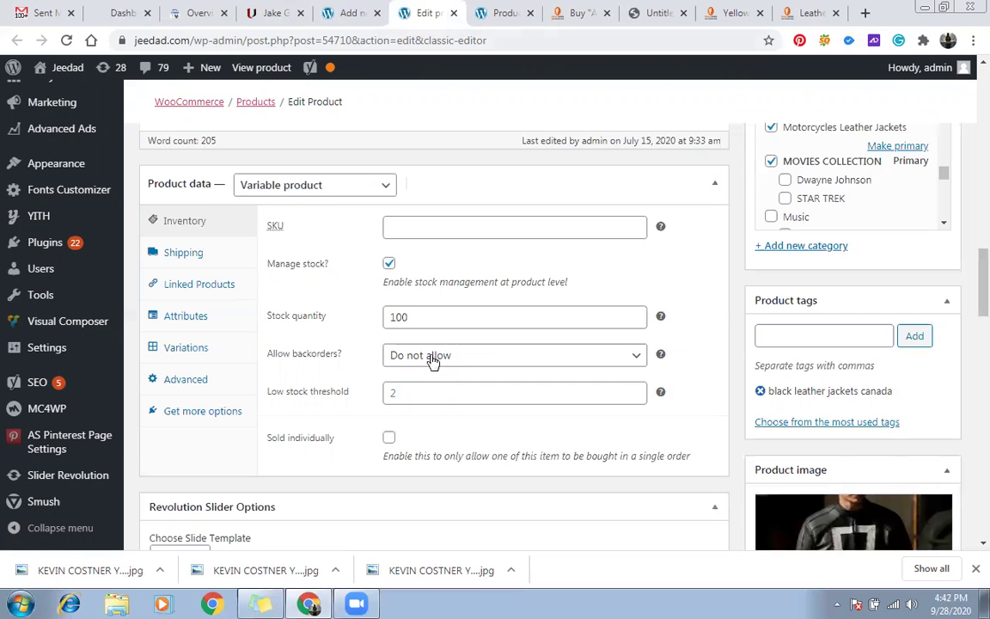
key("ctrl+shift+Tab")
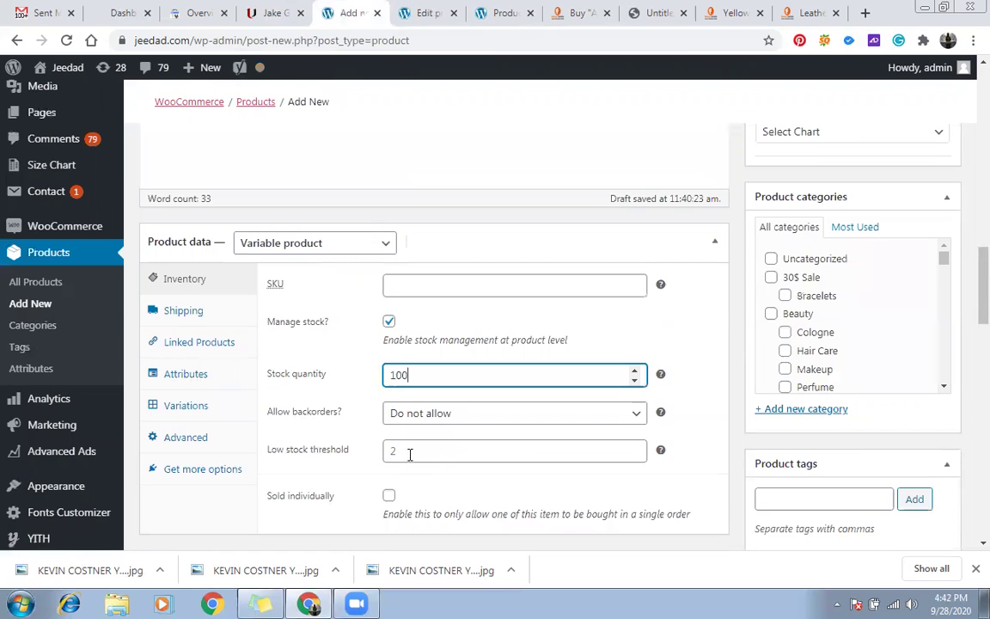
Step: Add the existing Size attribute to the new product
left_click(194, 313)
left_click(172, 344)
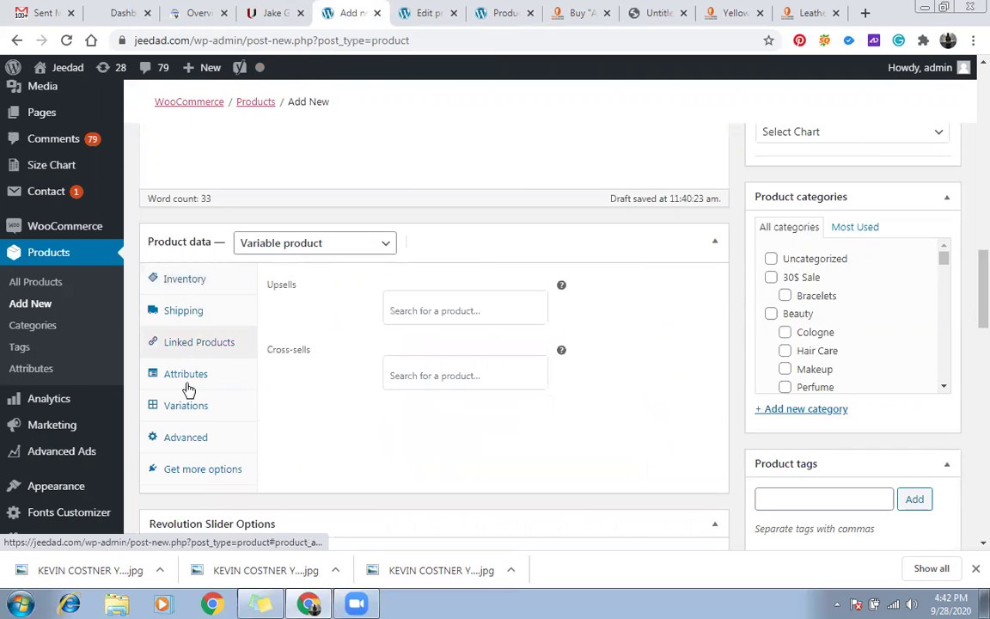
left_click(184, 375)
left_click(389, 284)
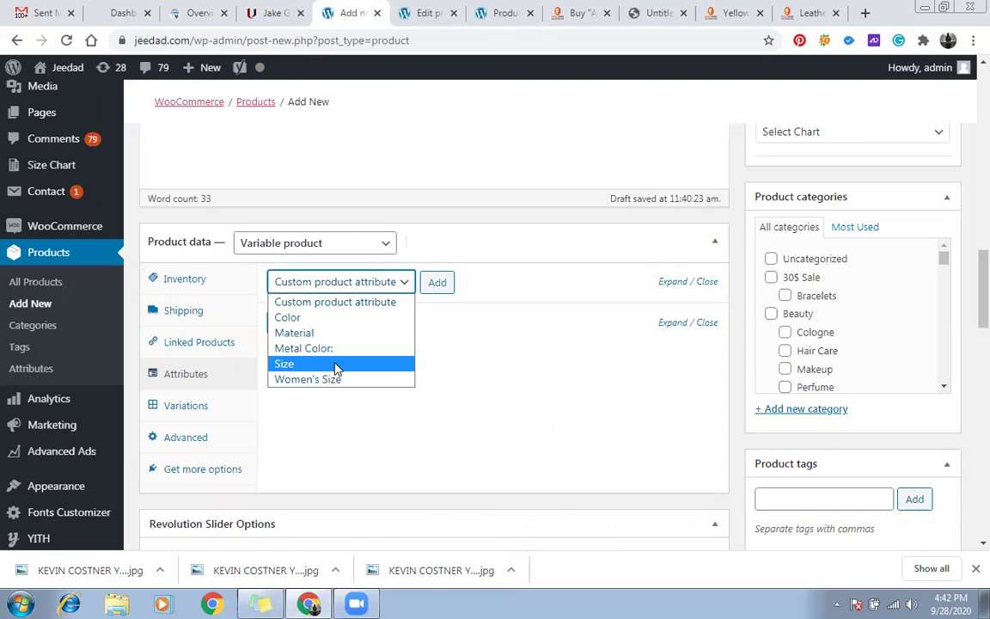
left_click(337, 365)
left_click(438, 286)
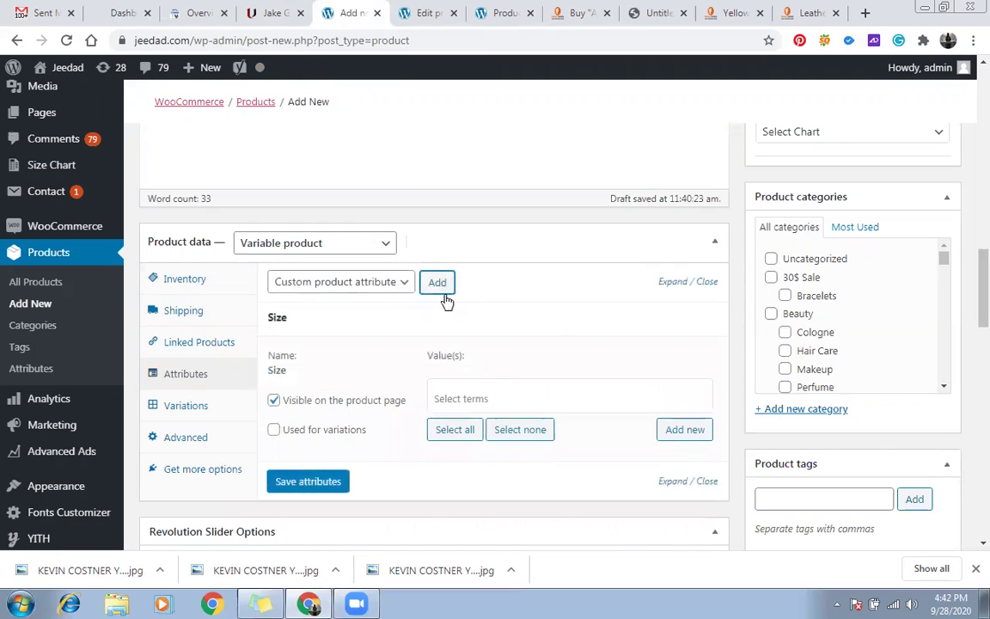
Step: Assign all available terms to the Size attribute, enable it for variations and save the attributes
left_click(460, 429)
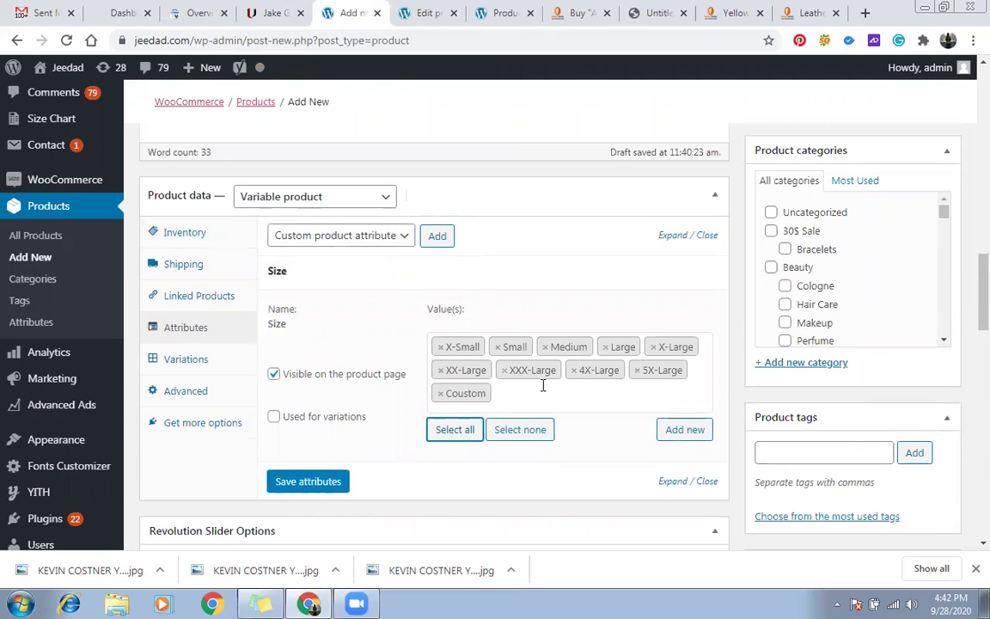
left_click(330, 416)
left_click(308, 484)
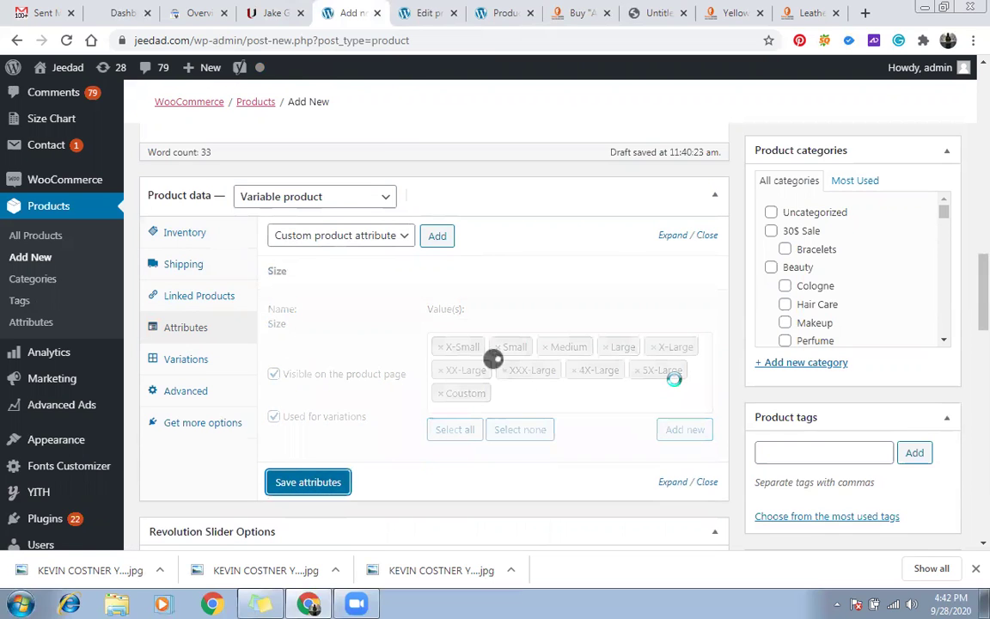
Step: Add a single variation to the new product and look at its detail fields
scroll(667, 322, "down", 2)
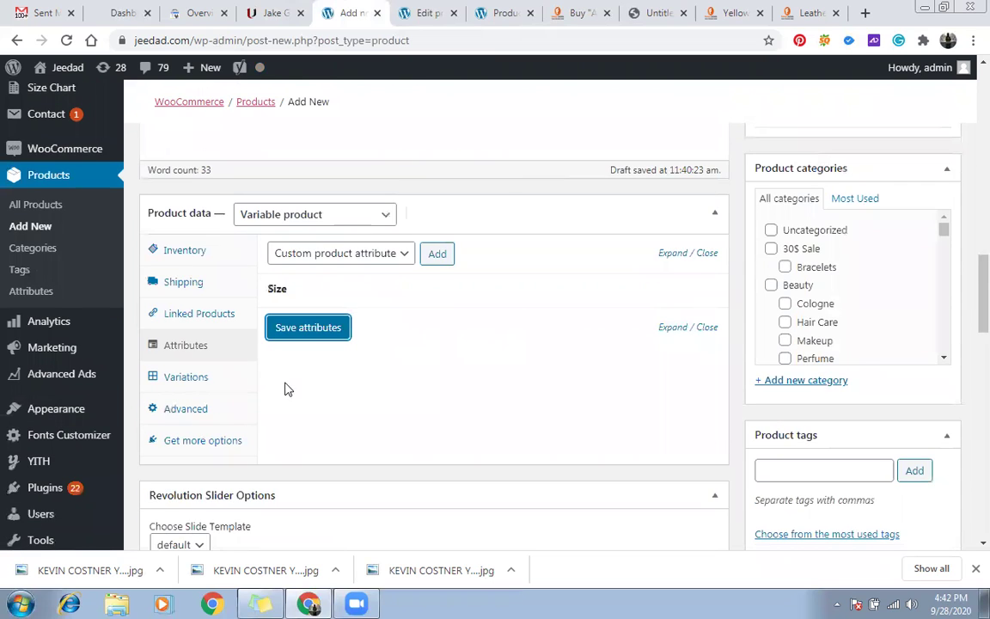
left_click(192, 383)
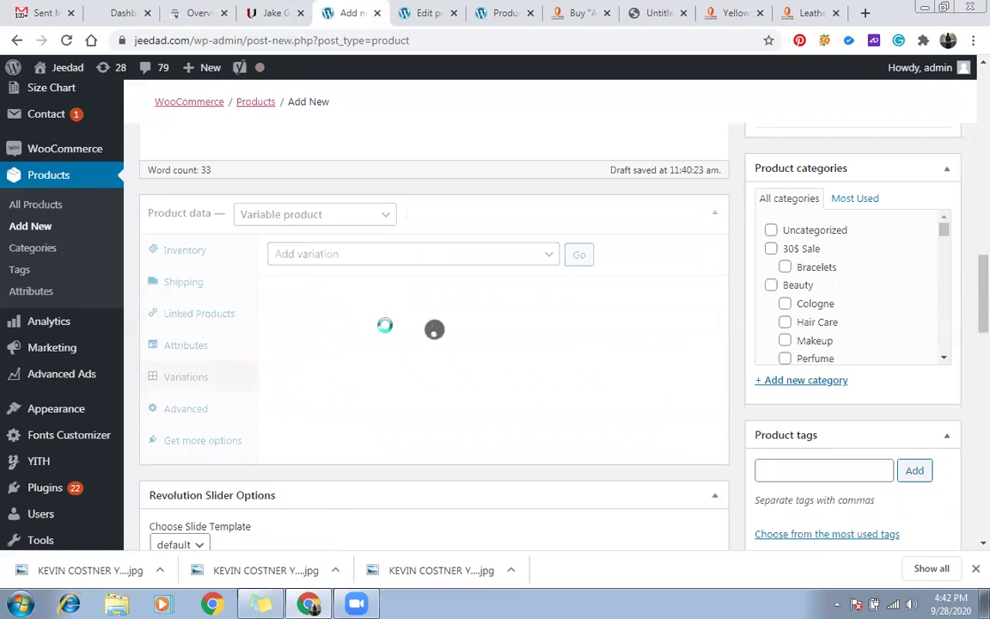
left_click(379, 256)
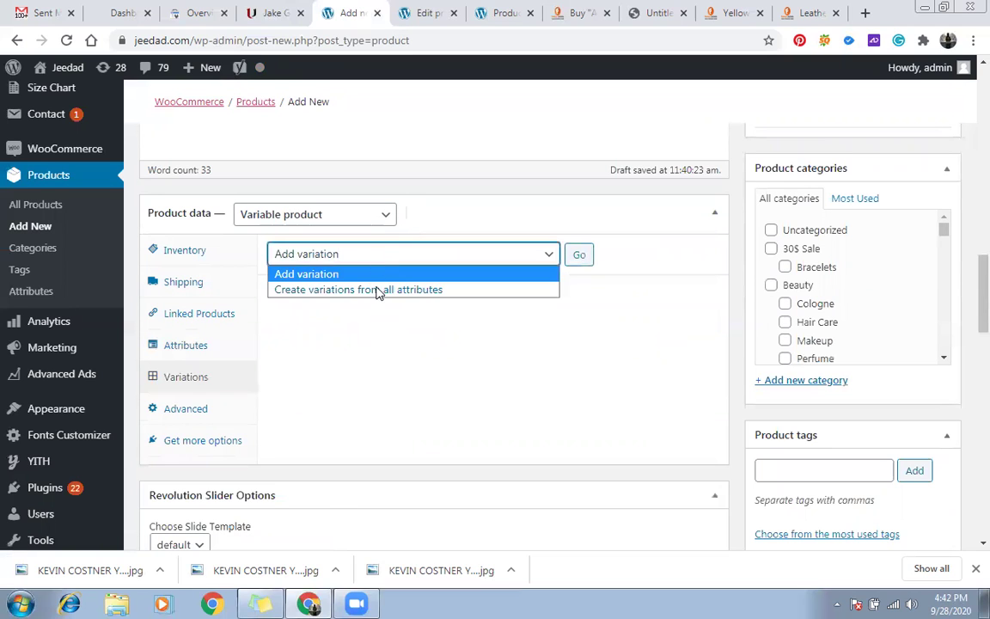
left_click(407, 274)
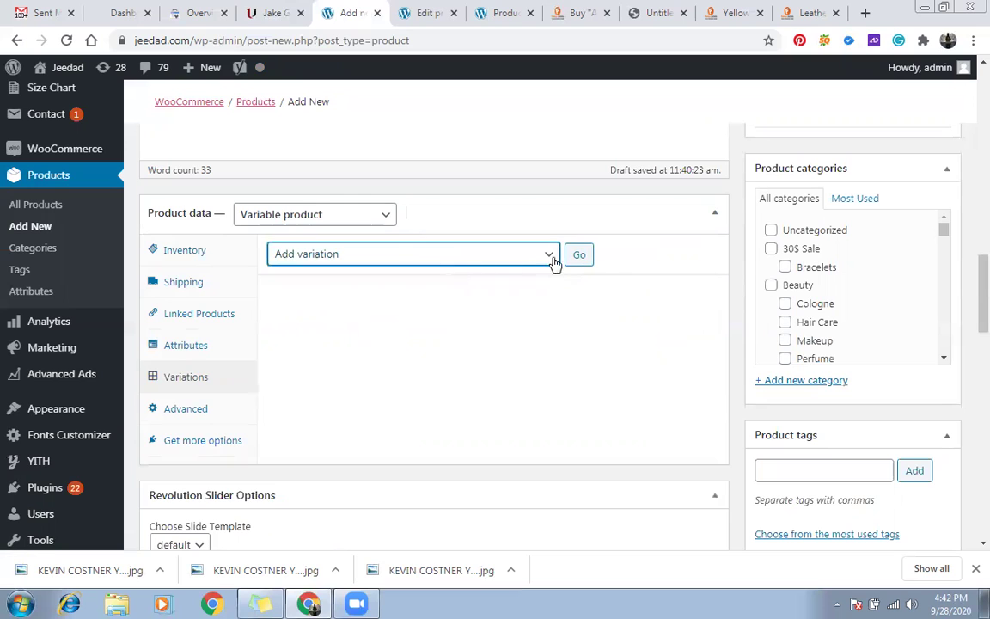
left_click(579, 256)
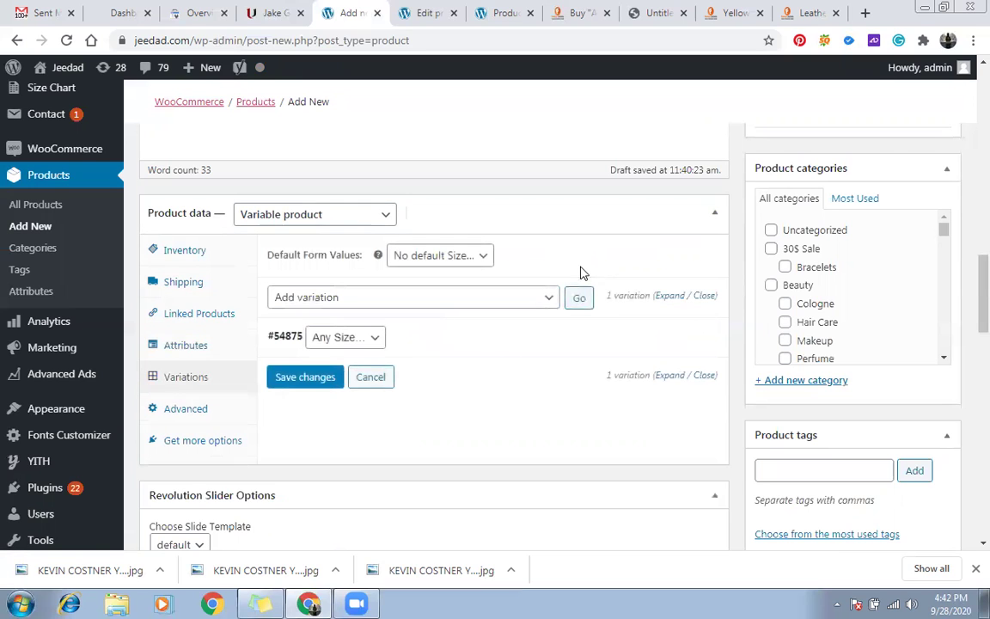
left_click(507, 343)
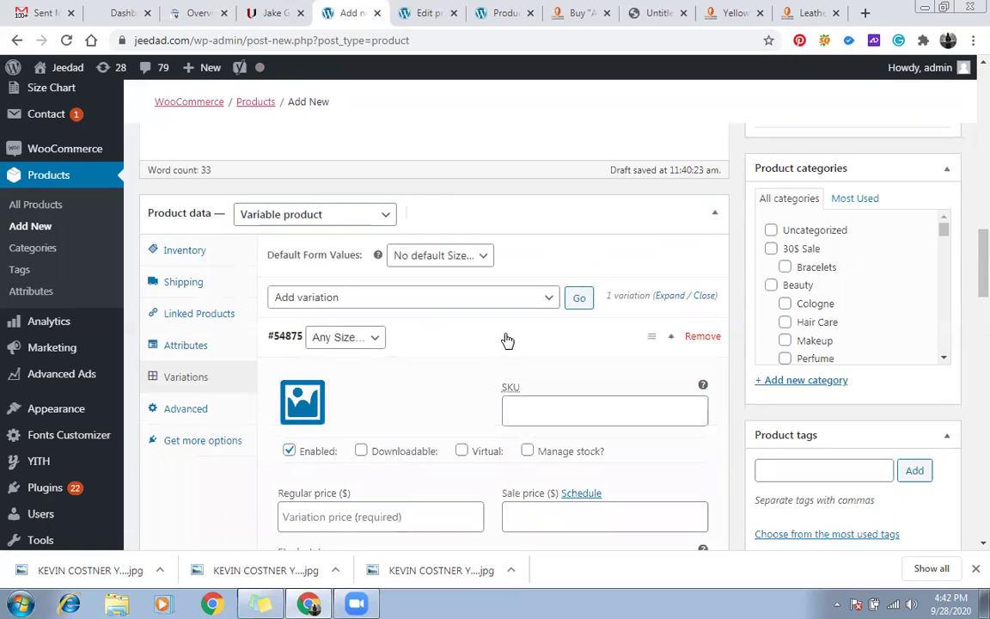
left_click(507, 341)
Step: Examine how the variations are set up on the reference Ghost Rider jacket and return to the new product
left_click(429, 12)
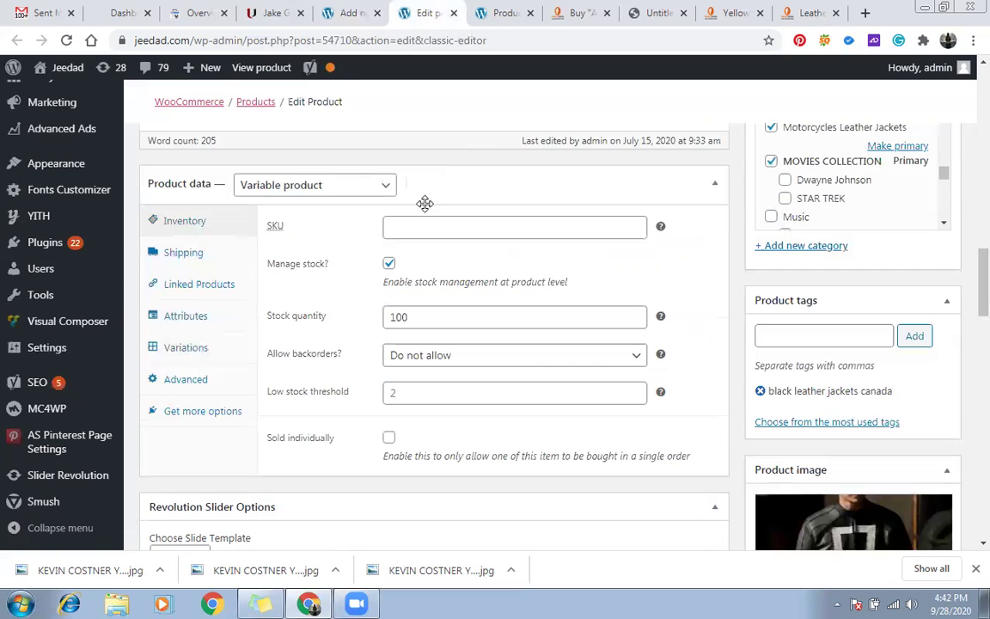
left_click(202, 347)
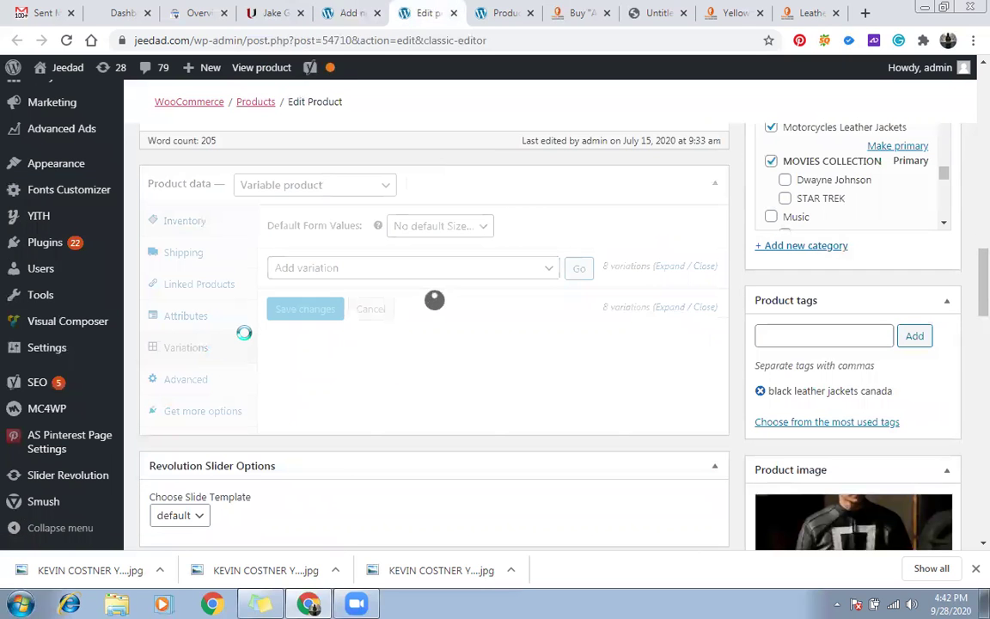
scroll(469, 323, "down", 2)
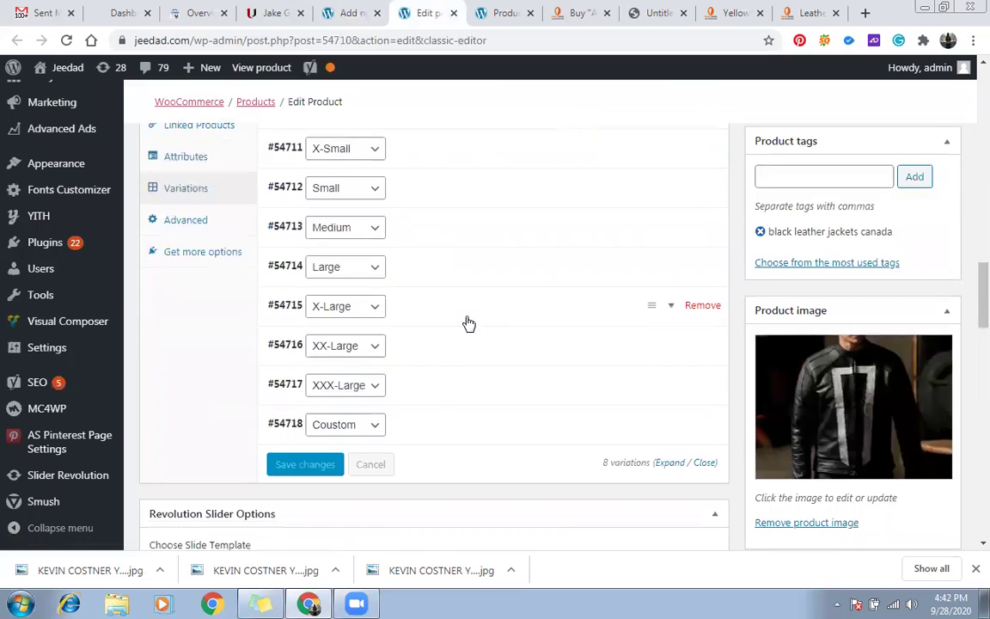
scroll(469, 323, "down", 2)
scroll(469, 323, "up", 3)
left_click(348, 12)
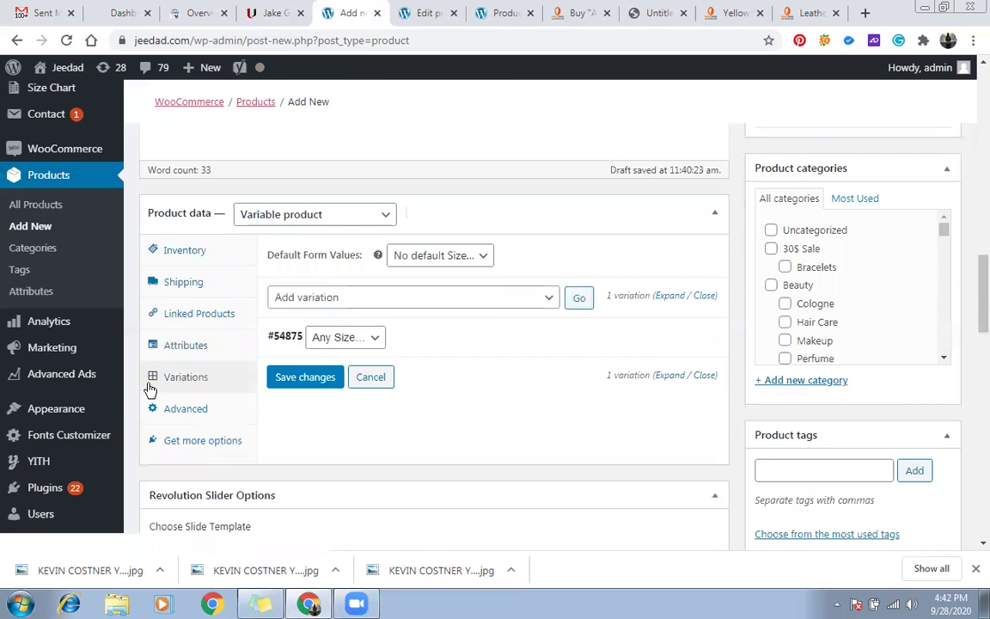
Step: Set the new variation's size to X-Small
left_click(467, 301)
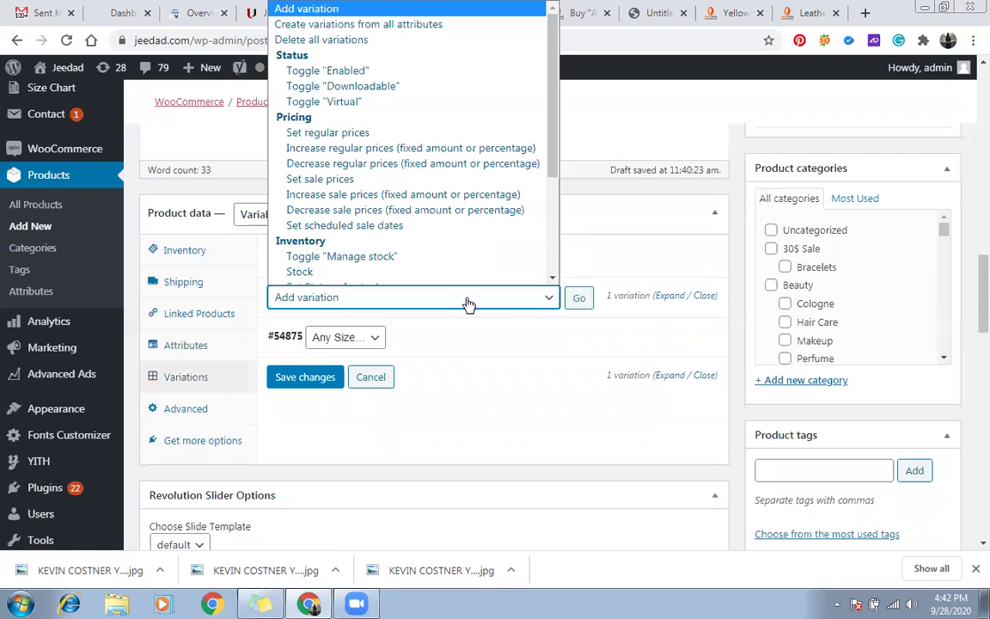
left_click(469, 301)
left_click(361, 341)
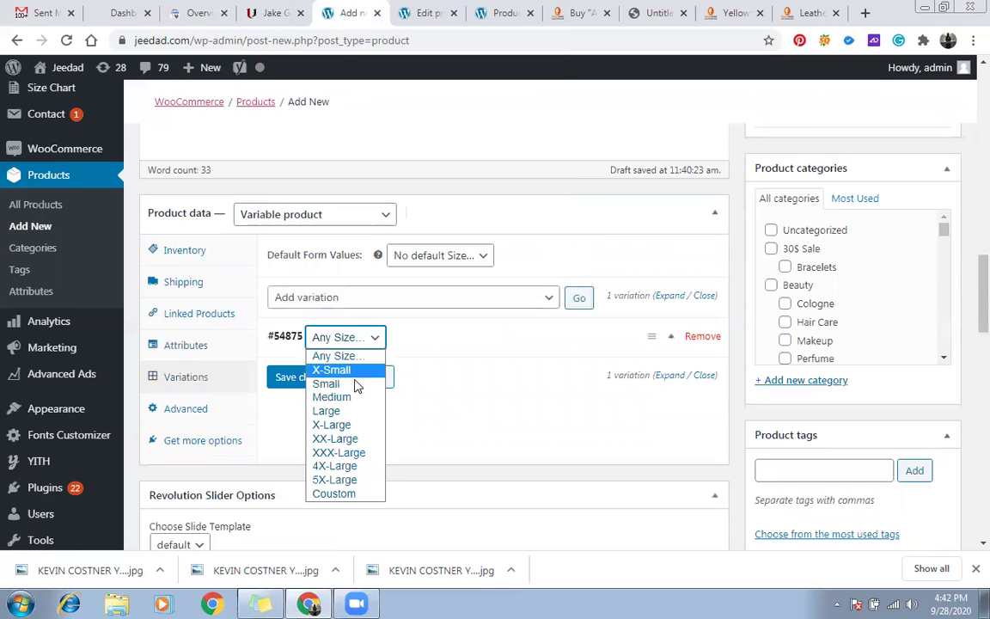
left_click(359, 372)
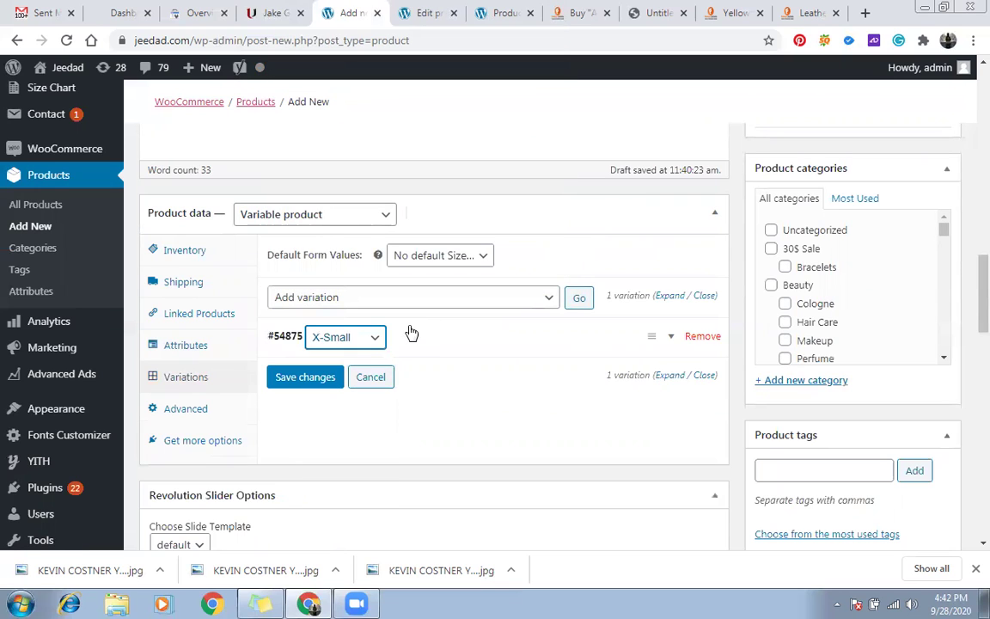
mouse_move(578, 346)
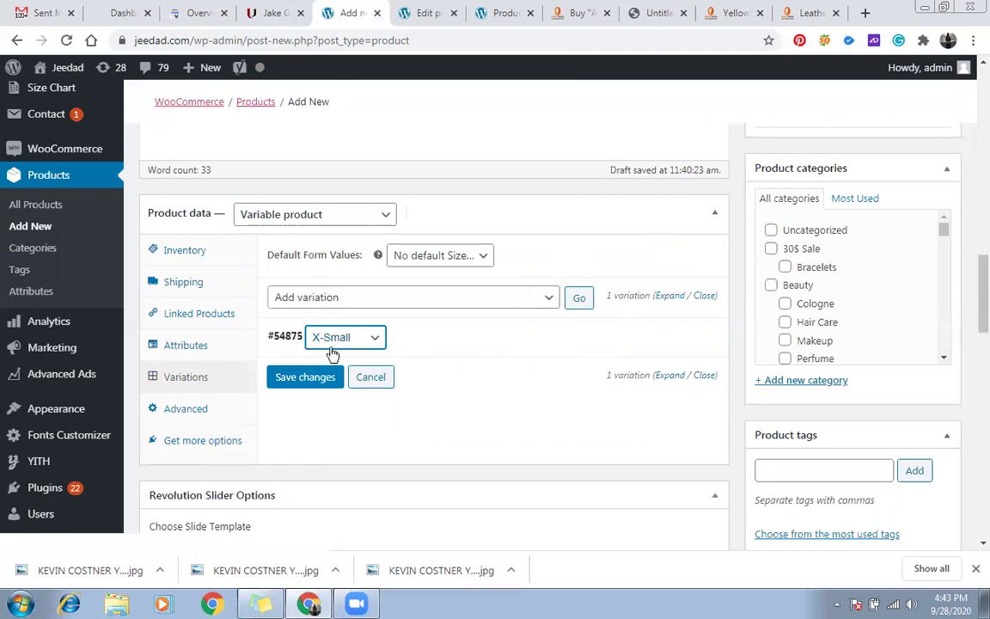
Step: Remove the X-Small variation from the product and confirm its deletion
left_click(718, 338)
left_click(570, 128)
left_click(567, 129)
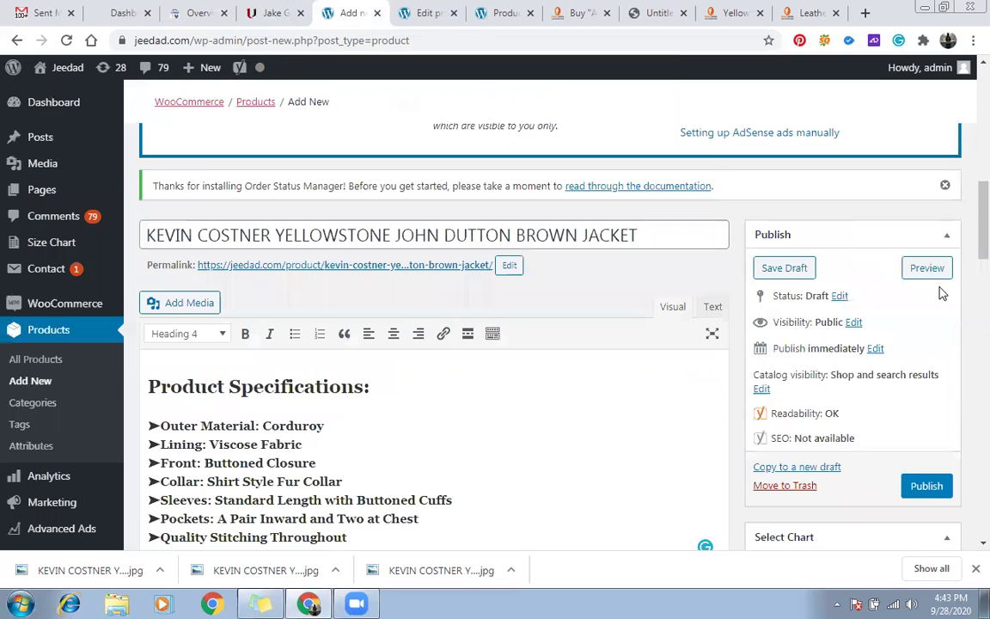
Step: Publish the Kevin Costner Yellowstone John Dutton brown jacket product
left_click(929, 487)
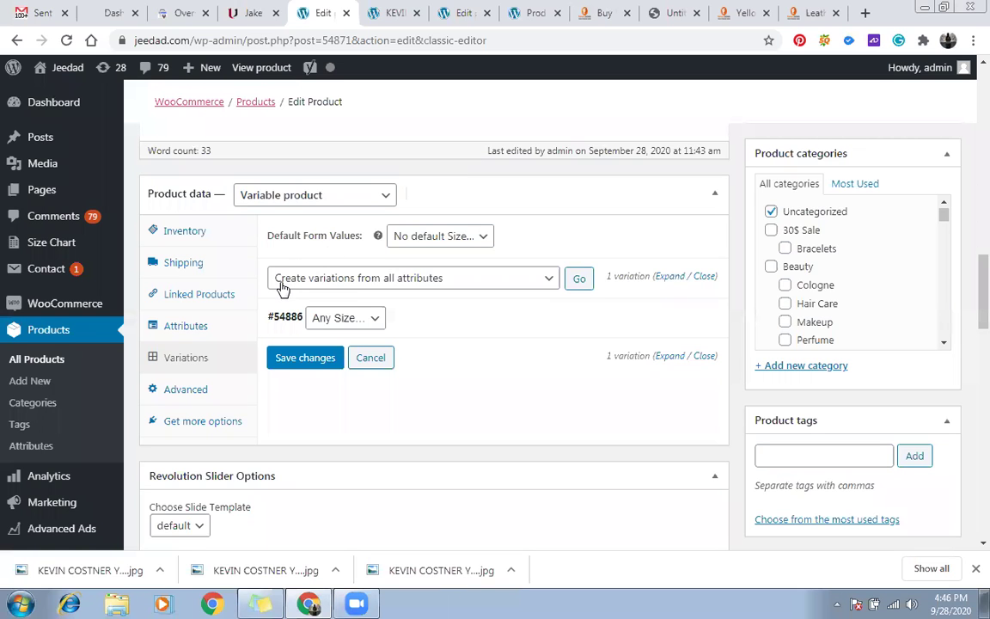
Step: Create variations from all attributes for the jacket and confirm the dialogs
left_click(581, 281)
left_click(570, 158)
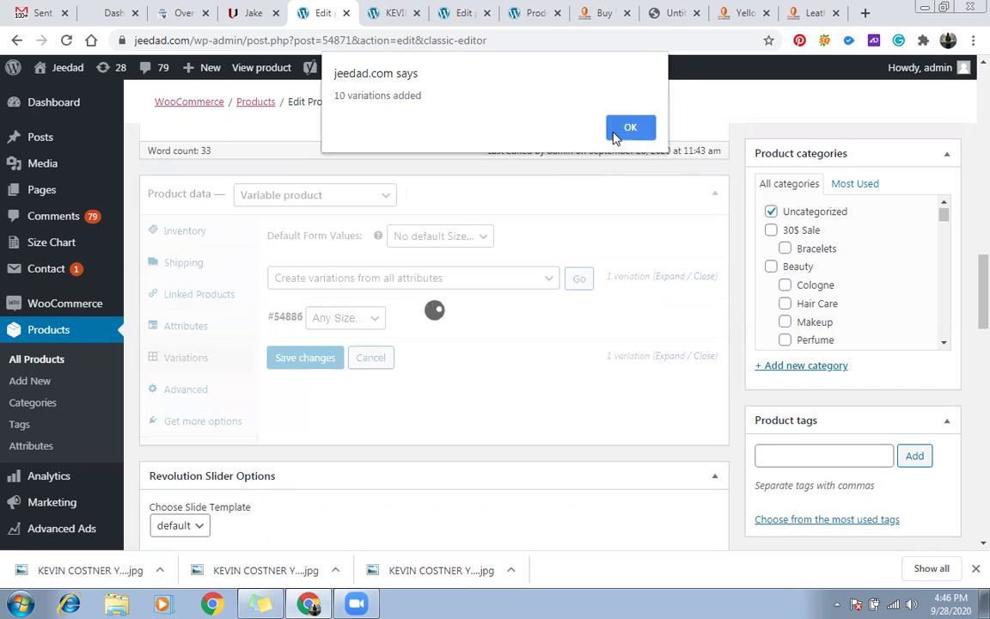
left_click(630, 128)
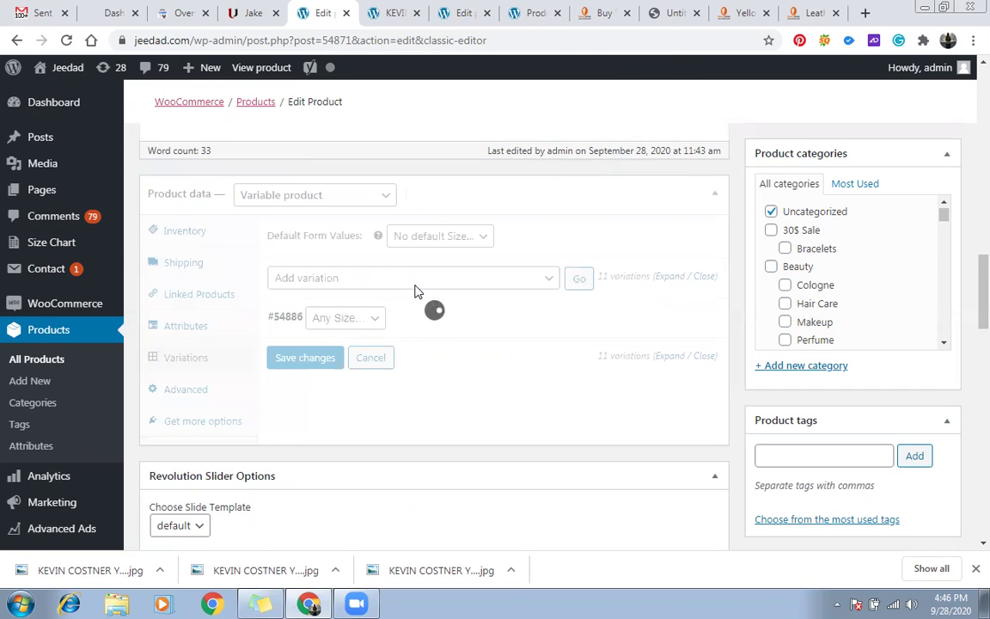
Step: Remove the Any Size variation from the jacket and confirm its deletion
scroll(413, 289, "down", 5)
scroll(416, 292, "up", 5)
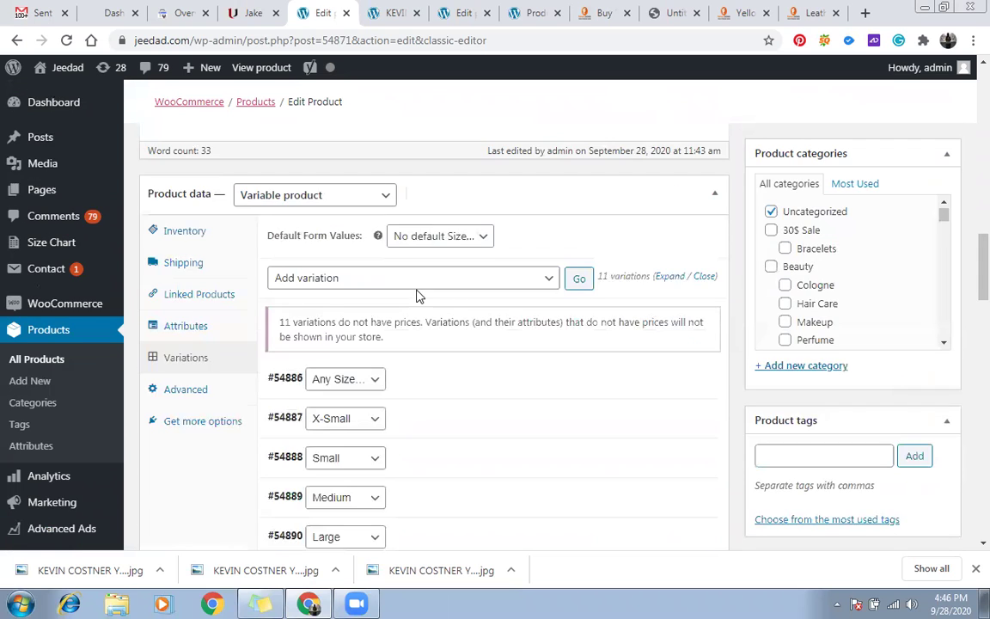
scroll(418, 295, "down", 1)
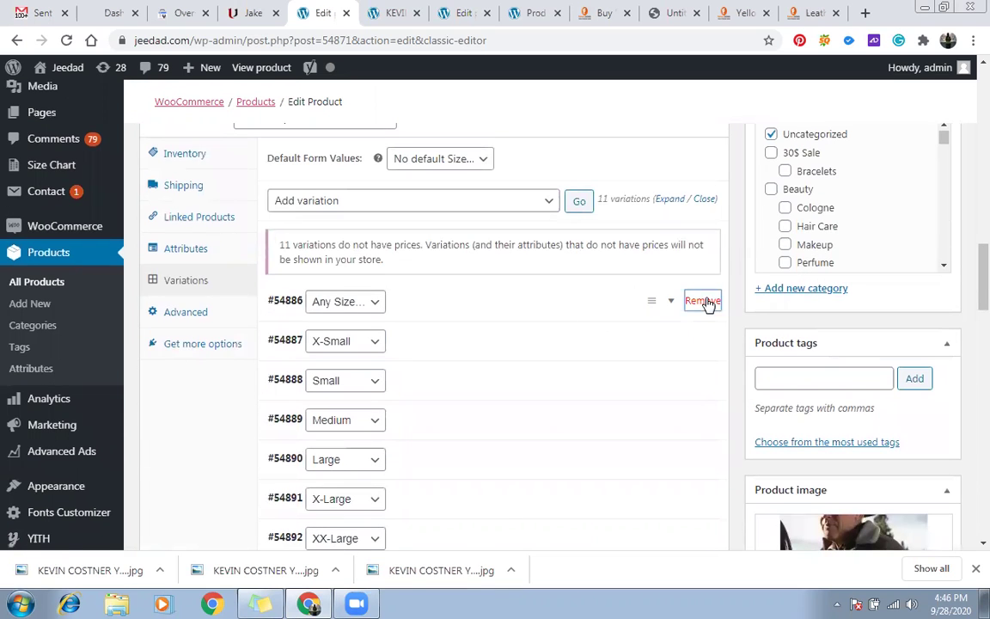
left_click(570, 129)
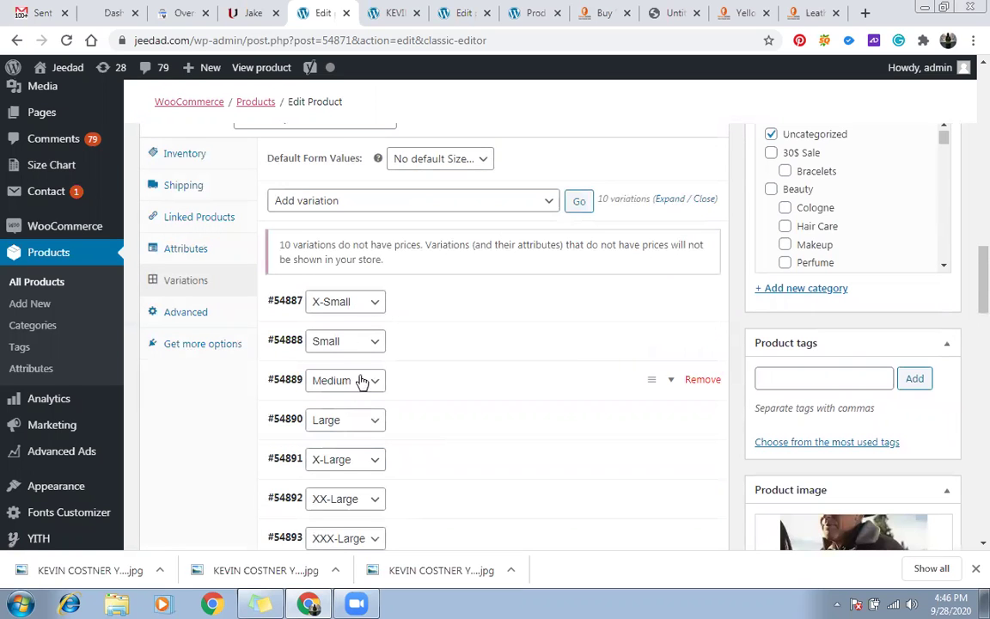
Step: Set the X-Small variation's regular price to $100 and its sale price to $69.99
scroll(366, 381, "down", 1)
scroll(363, 383, "down", 1)
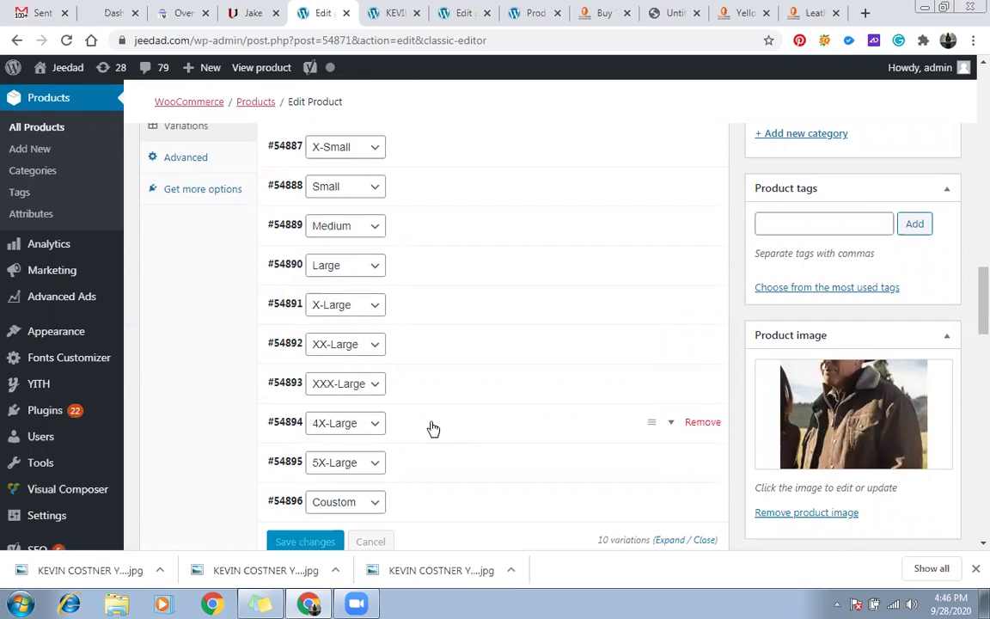
scroll(477, 328, "up", 2)
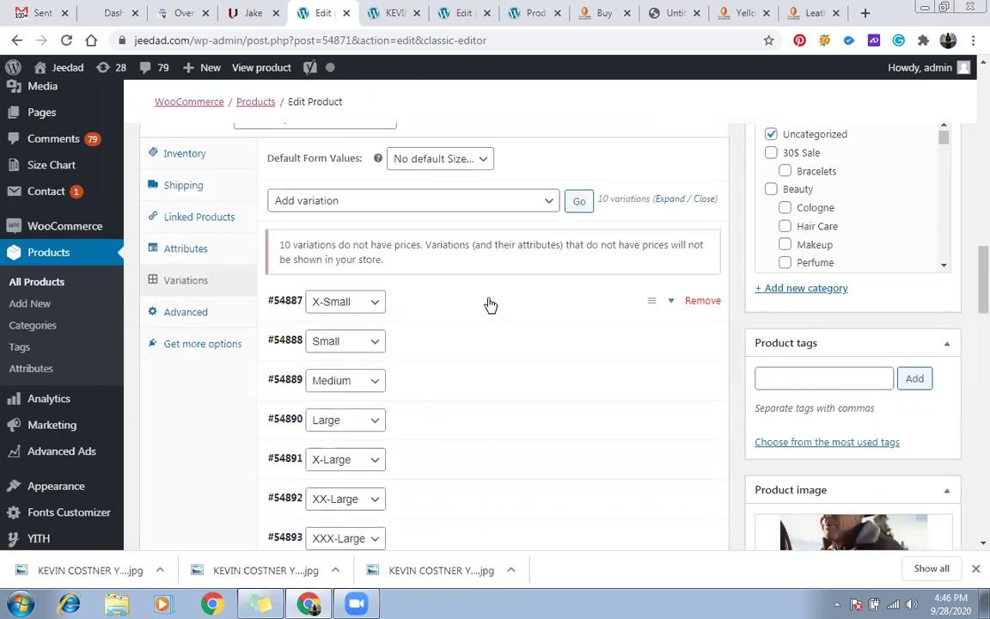
scroll(648, 330, "down", 2)
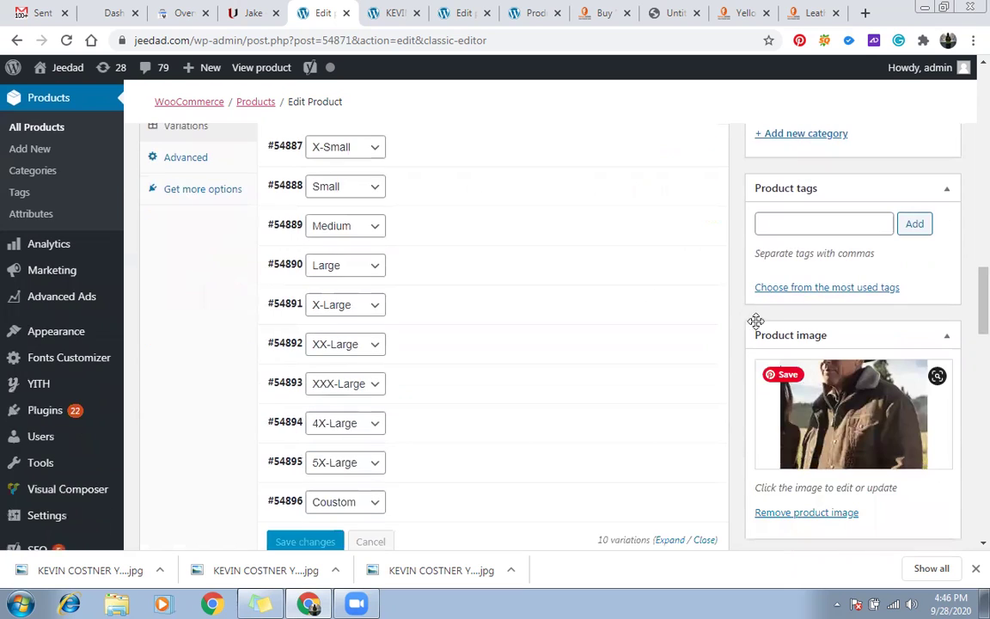
left_click(417, 154)
left_click(353, 319)
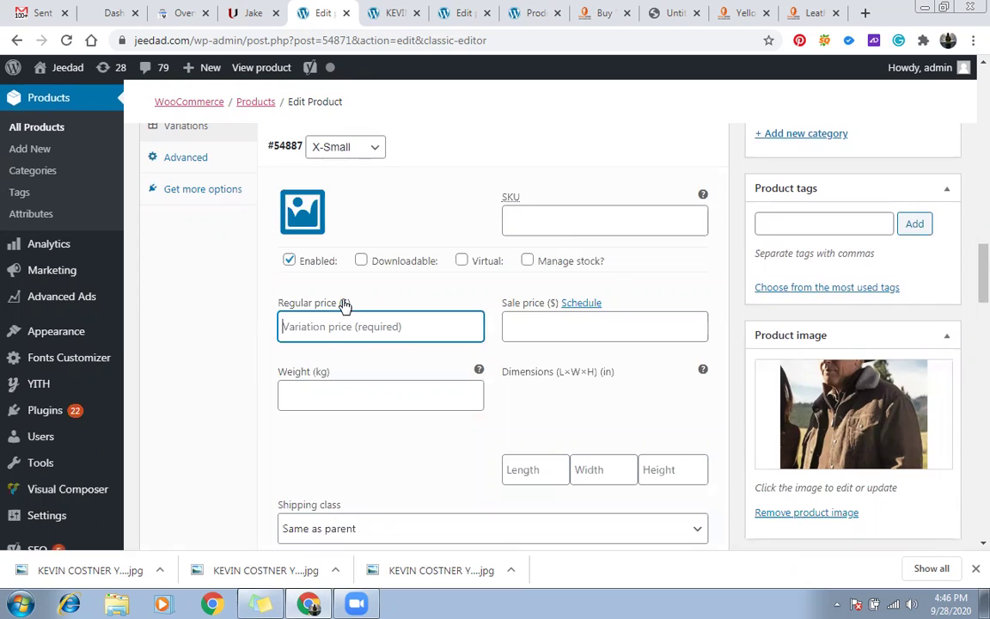
type("100")
left_click(541, 329)
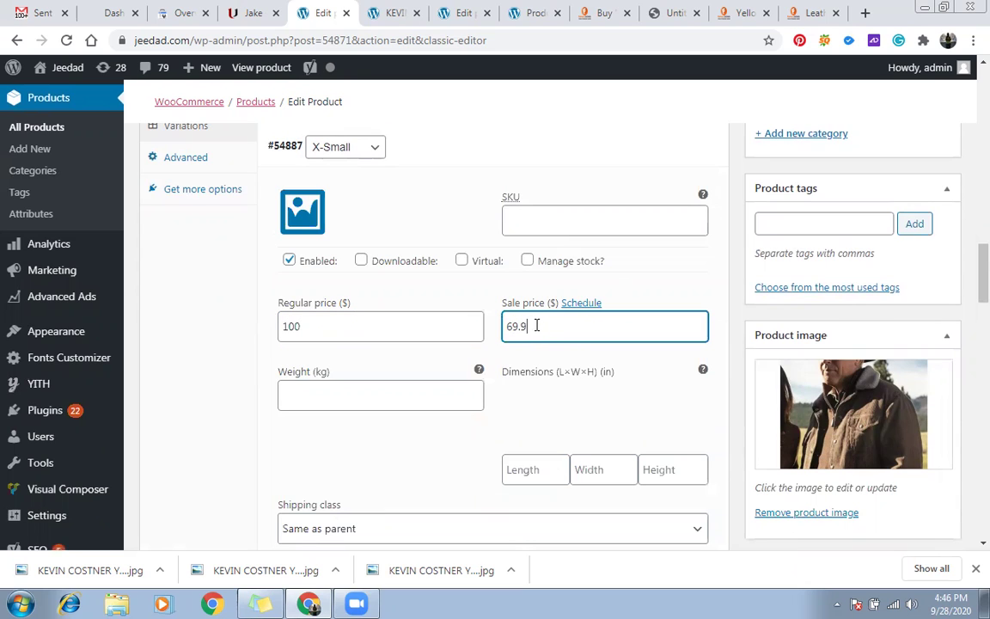
left_click_drag(559, 320, 449, 323)
left_click_drag(383, 325, 381, 299)
Step: Set the Coustom variation's regular price to $119.99 and its sale price to $89.99
scroll(440, 283, "down", 15)
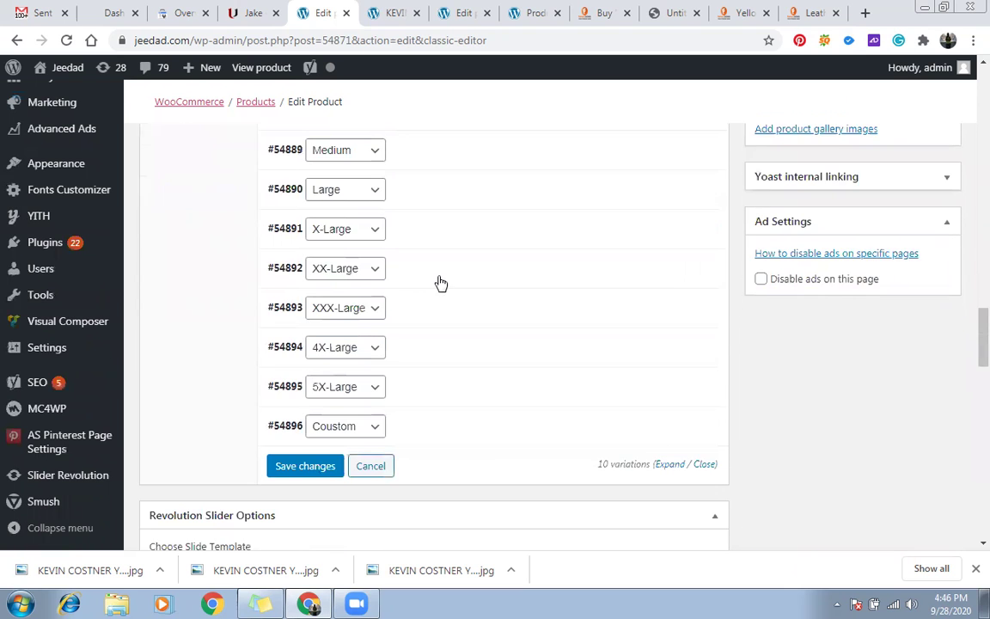
scroll(423, 287, "up", 10)
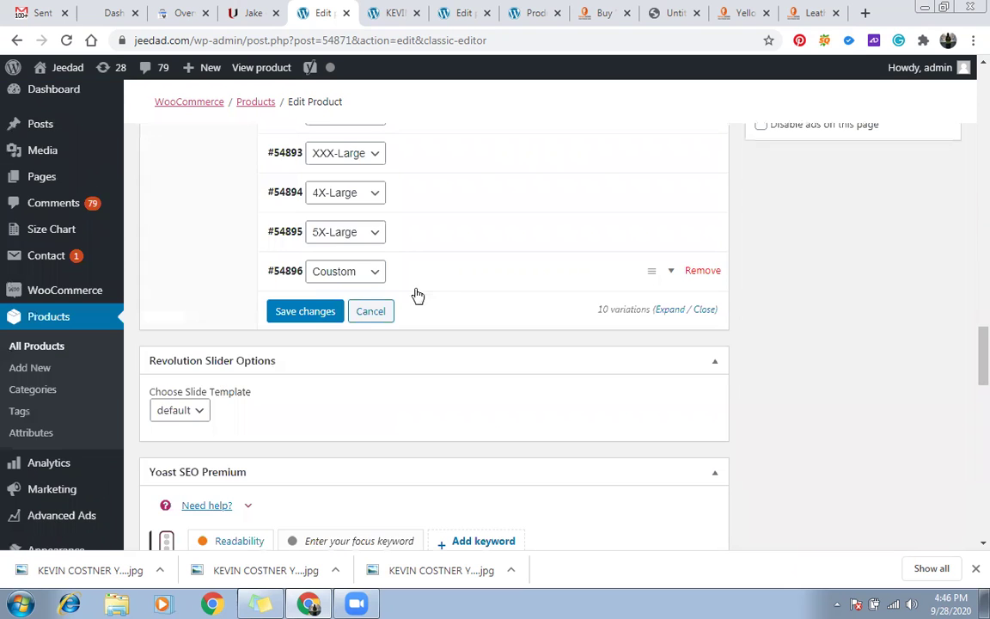
left_click(367, 333)
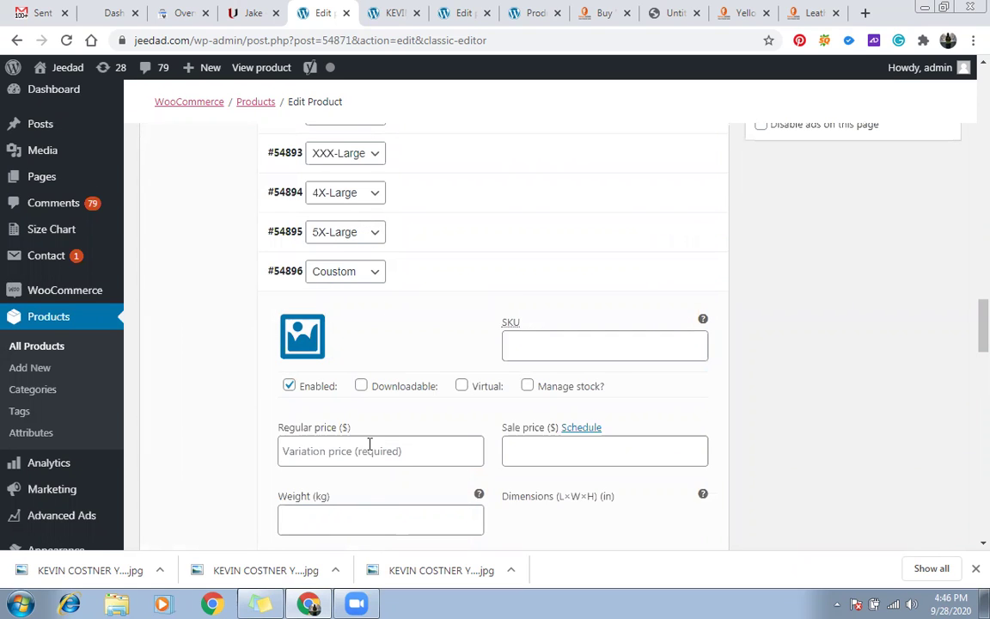
left_click(367, 445)
type("100")
left_click_drag(349, 445, 221, 464)
type("11")
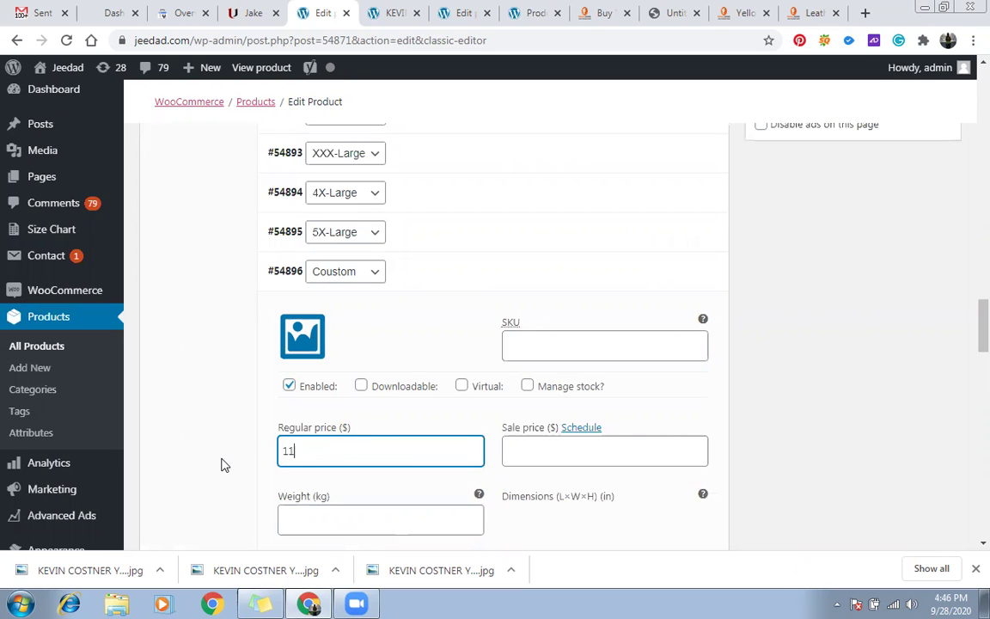
key("Tab")
key("Tab")
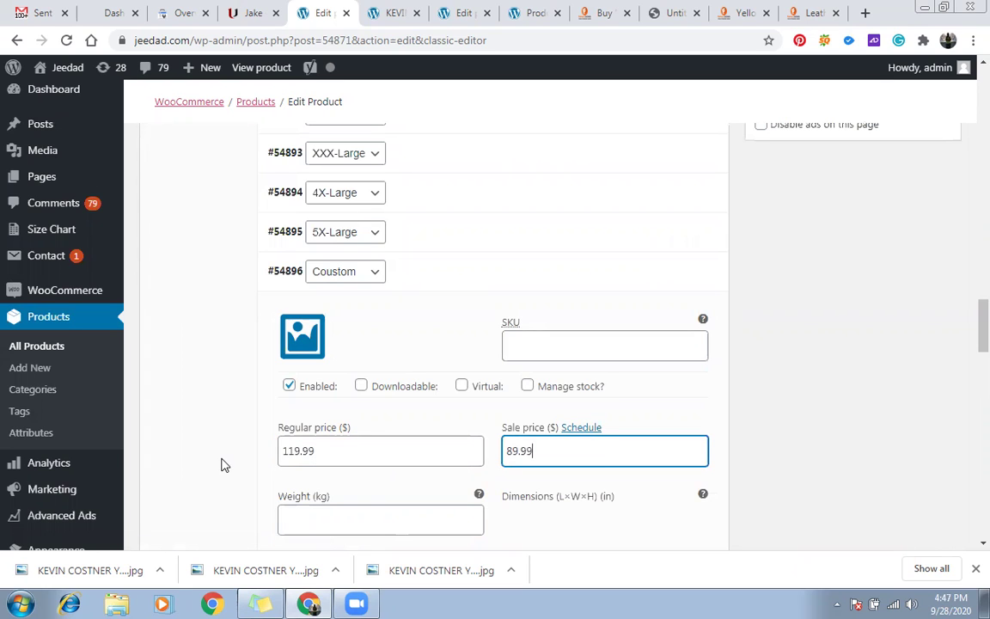
Step: Set the 5X-Large variation's regular price to $119.99 and its sale price to $89.99
left_click(422, 236)
left_click(368, 411)
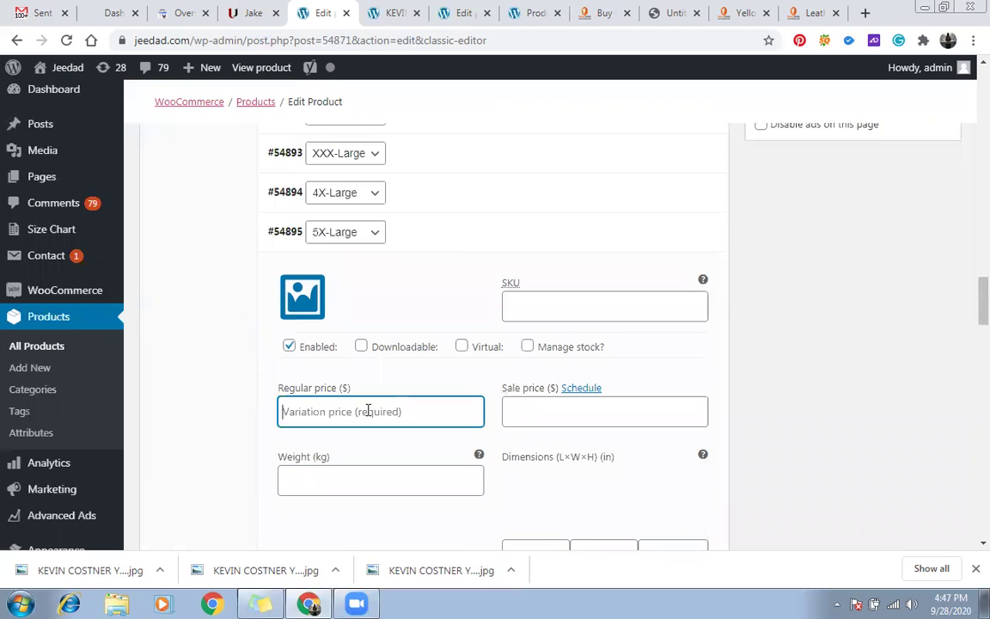
type("119.99")
key("Tab")
key("Tab")
type("89")
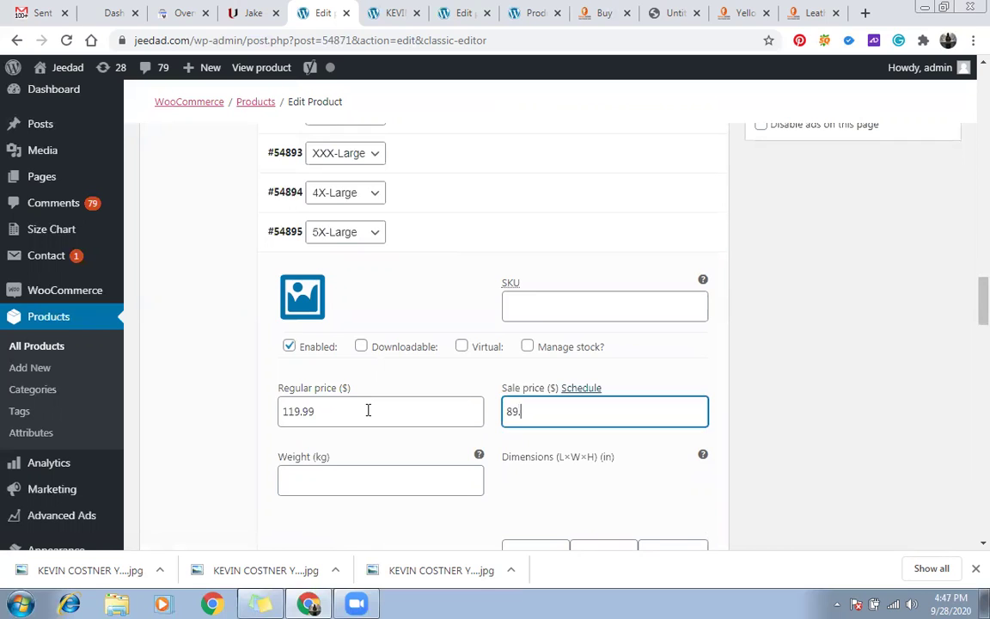
Step: Set the 4X-Large variation's regular price to $119.99 and its sale price to $89.99
left_click(425, 205)
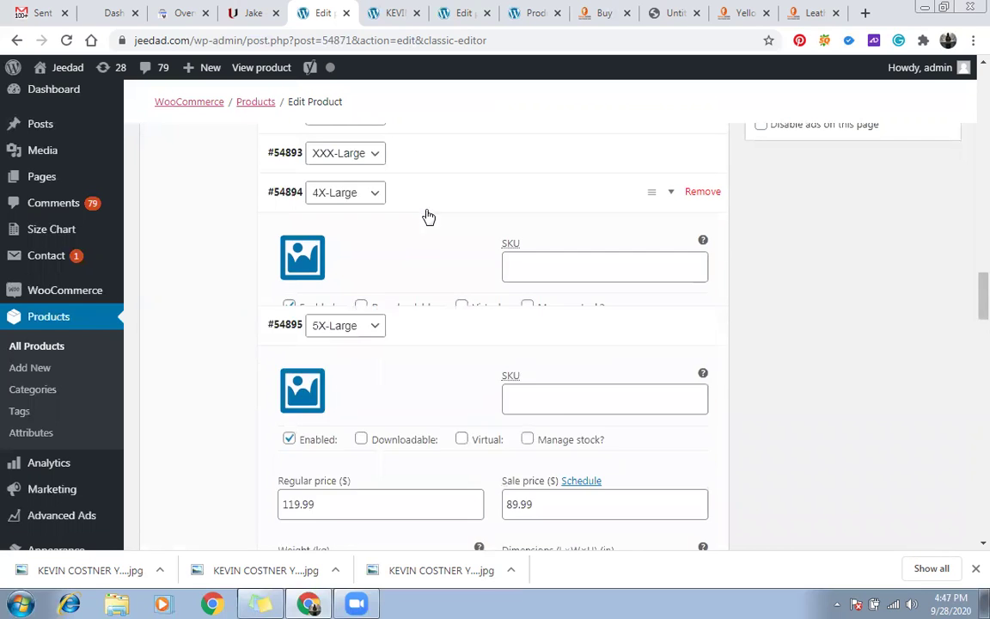
left_click(384, 371)
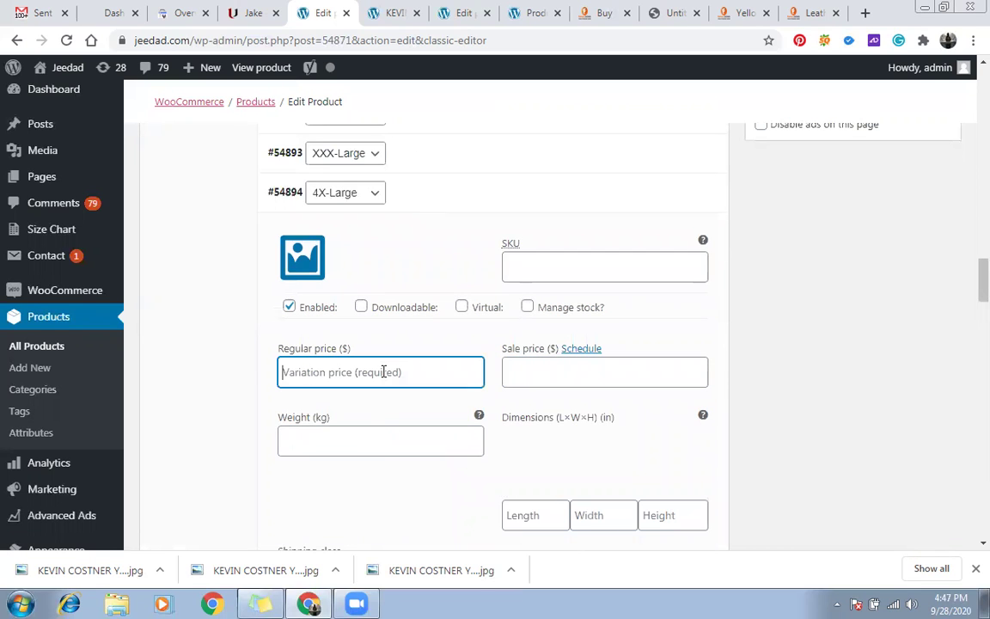
type("119.99")
key("Tab")
key("Tab")
type("8")
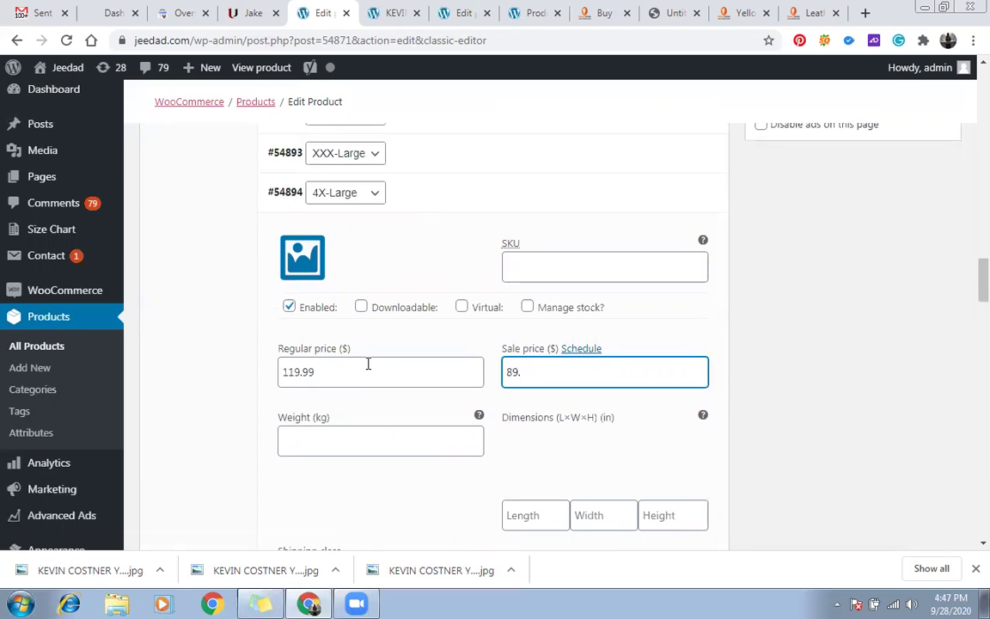
type("9.99")
Step: Set the XXX-Large variation's regular price to $99.99 and its sale price to $69.99
left_click(420, 160)
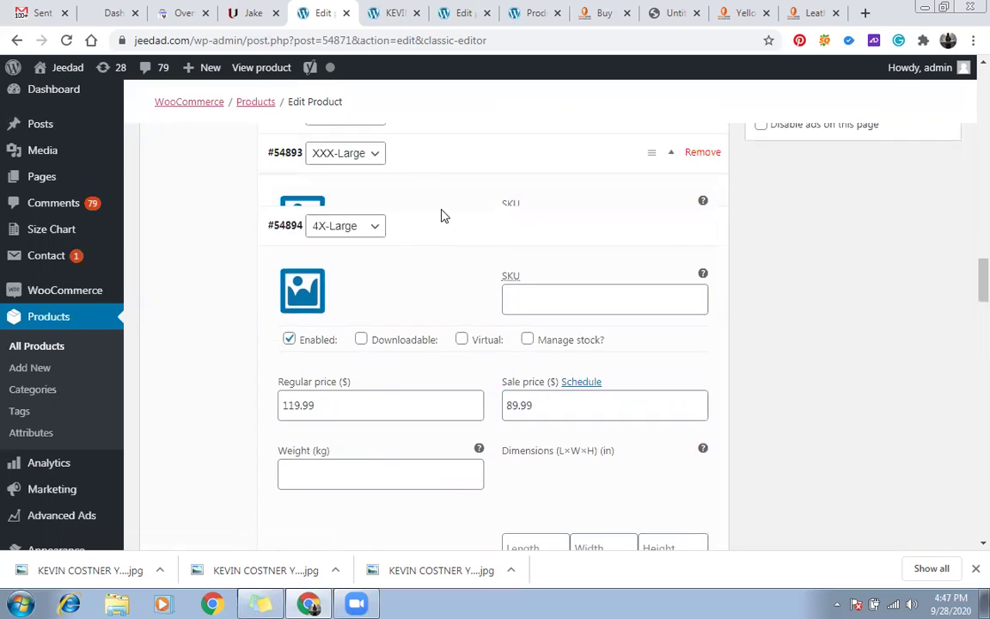
left_click(374, 334)
type("9")
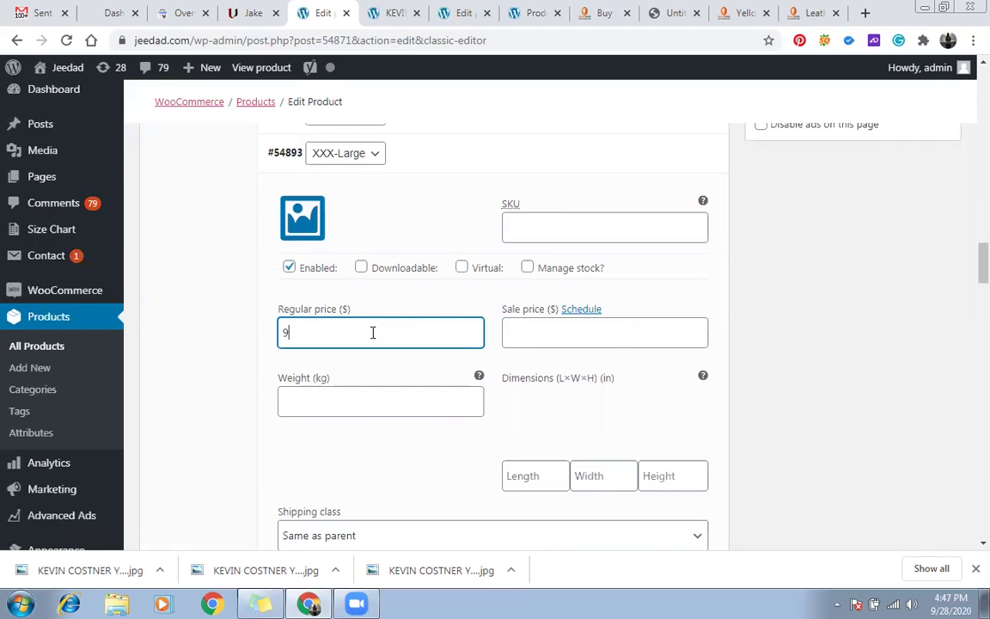
type("9.99'")
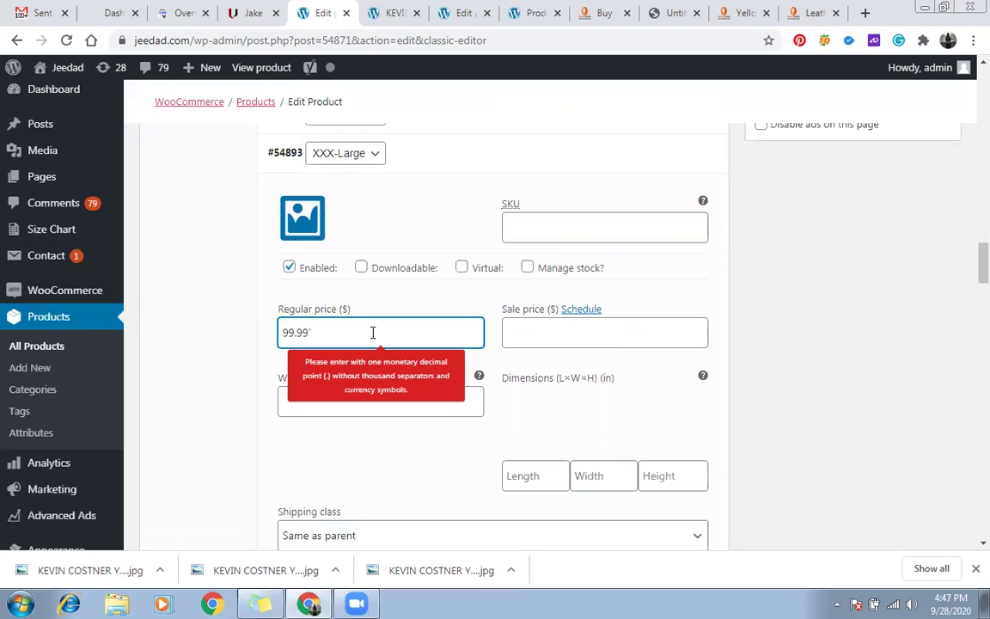
key("Tab")
key("Tab")
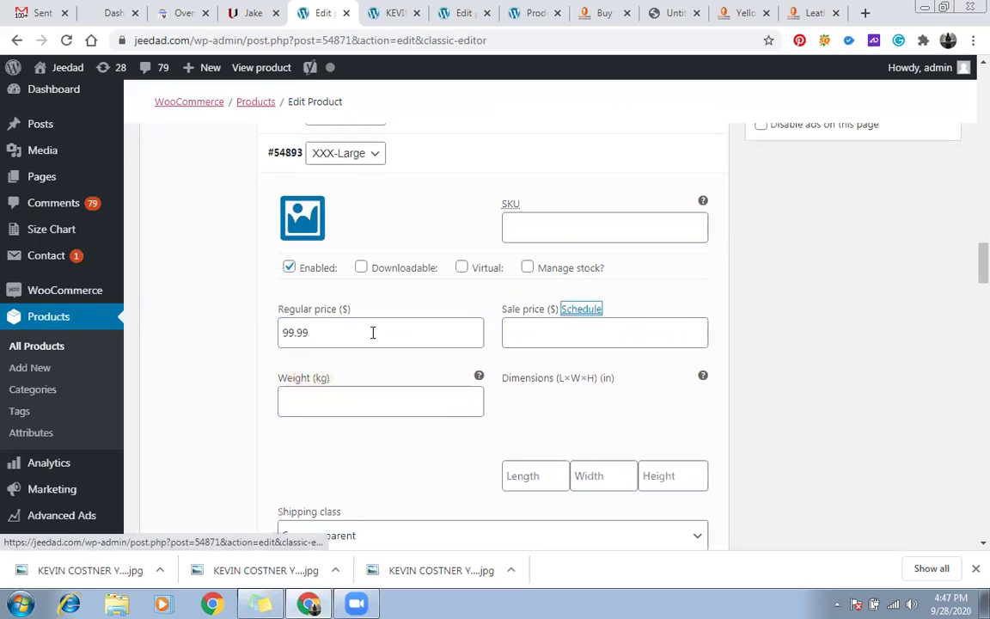
type("69.99")
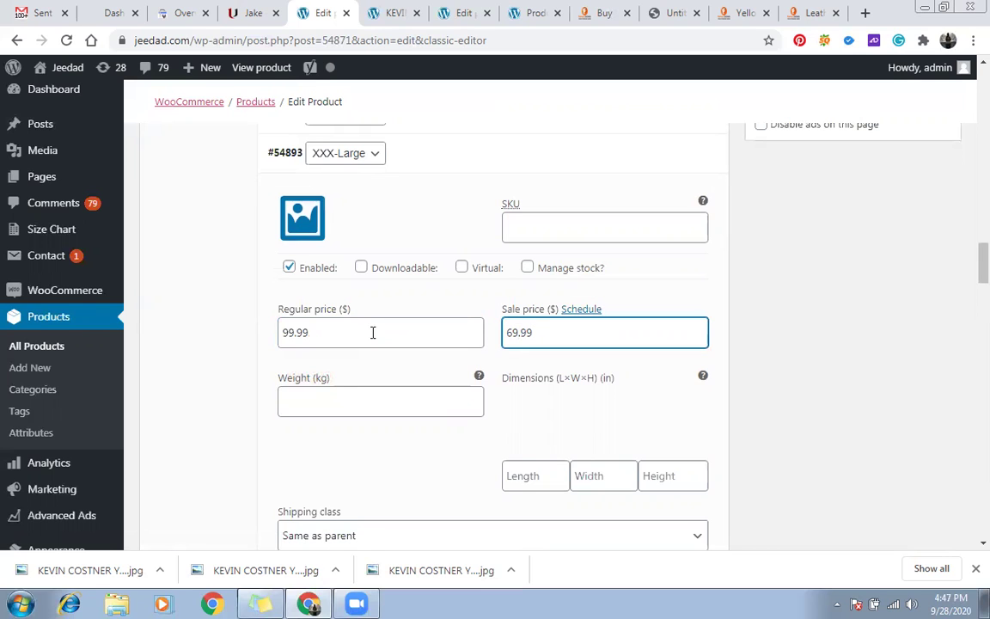
Step: Copy the XXX-Large variation's regular price of 99.99 and paste it as the XX-Large variation's regular price
left_click(372, 333)
key("ctrl+a")
type("c")
key("ctrl+z")
key("ctrl+c")
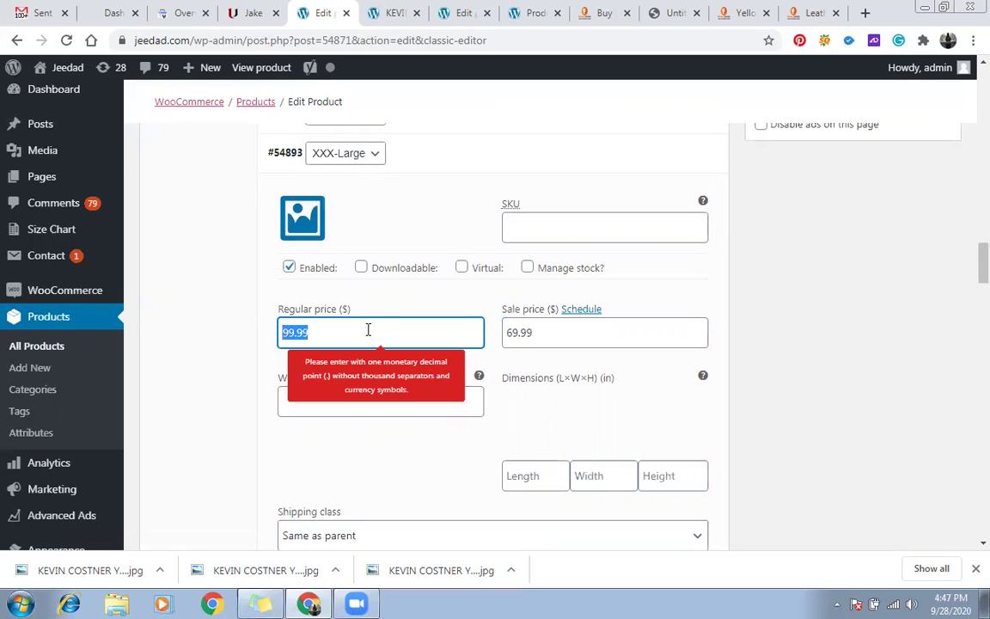
scroll(395, 278, "up", 2)
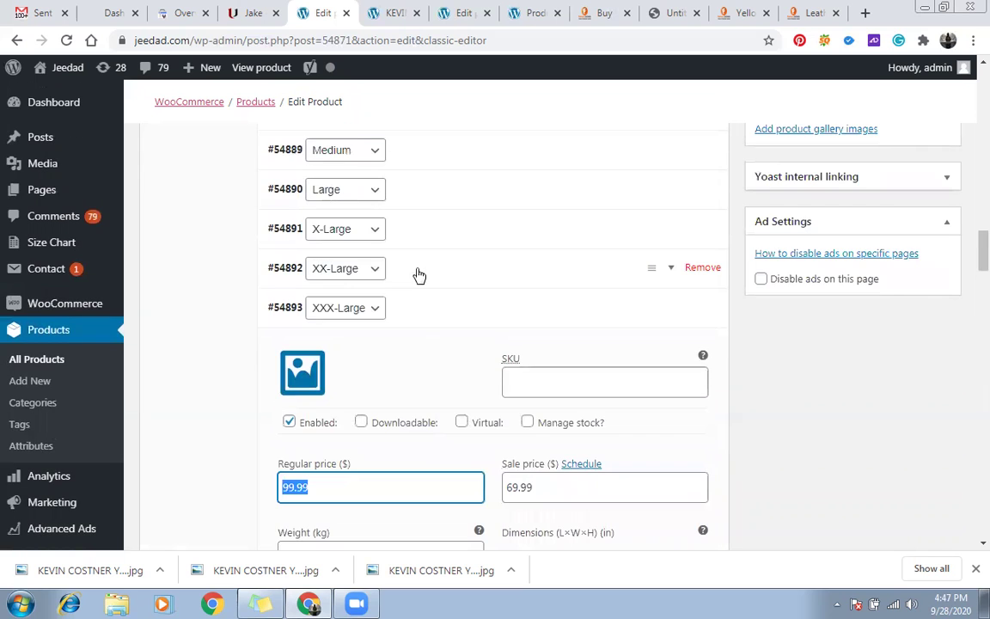
left_click(420, 309)
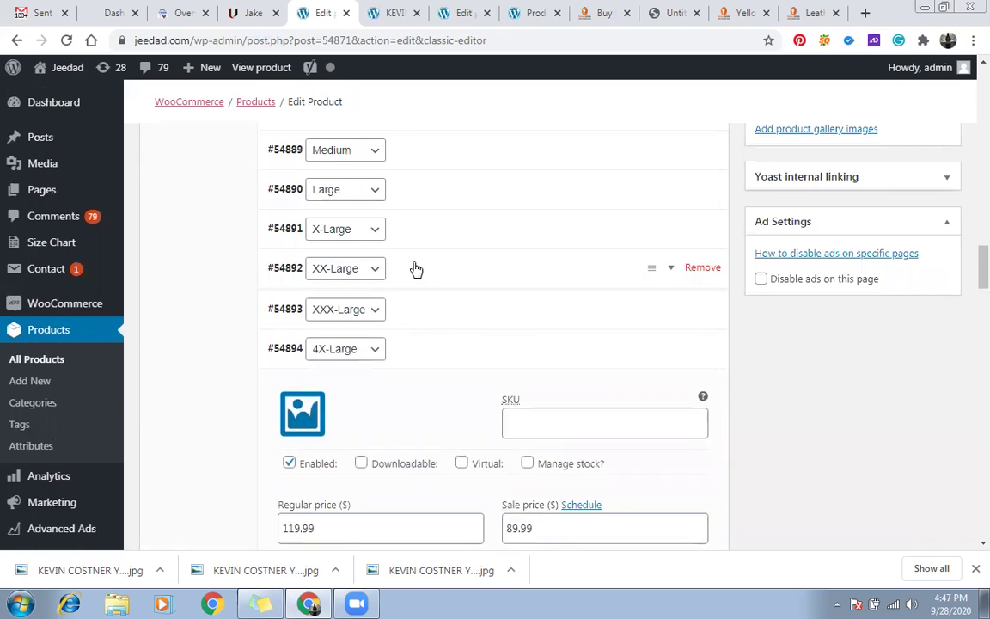
left_click(414, 268)
left_click(362, 451)
key("ctrl+v")
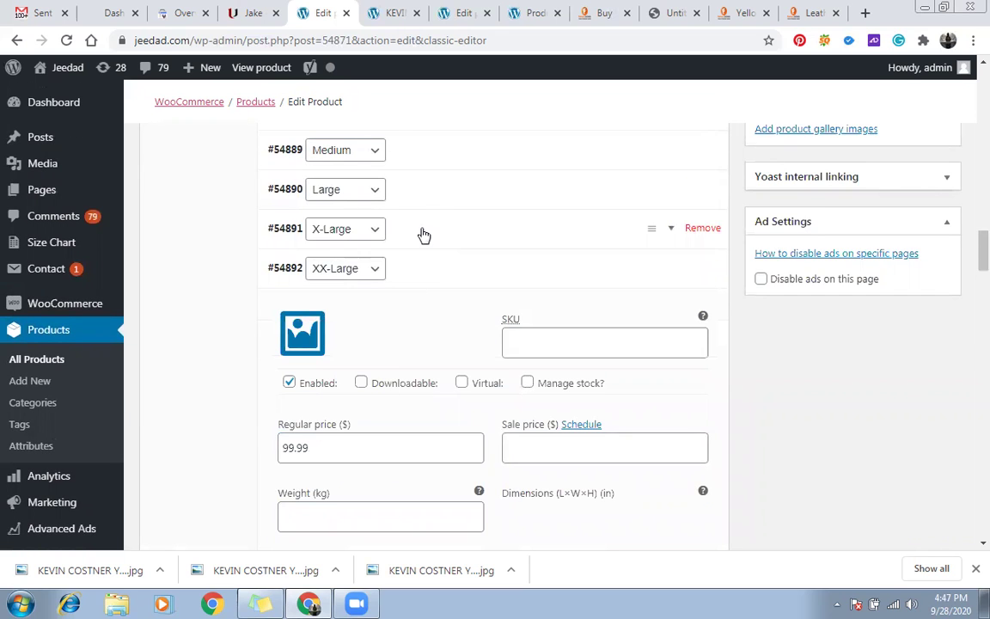
Step: Paste the copied 99.99 as the regular price of the X-Large, Large and Medium variations
left_click(422, 234)
left_click(381, 409)
left_click(431, 195)
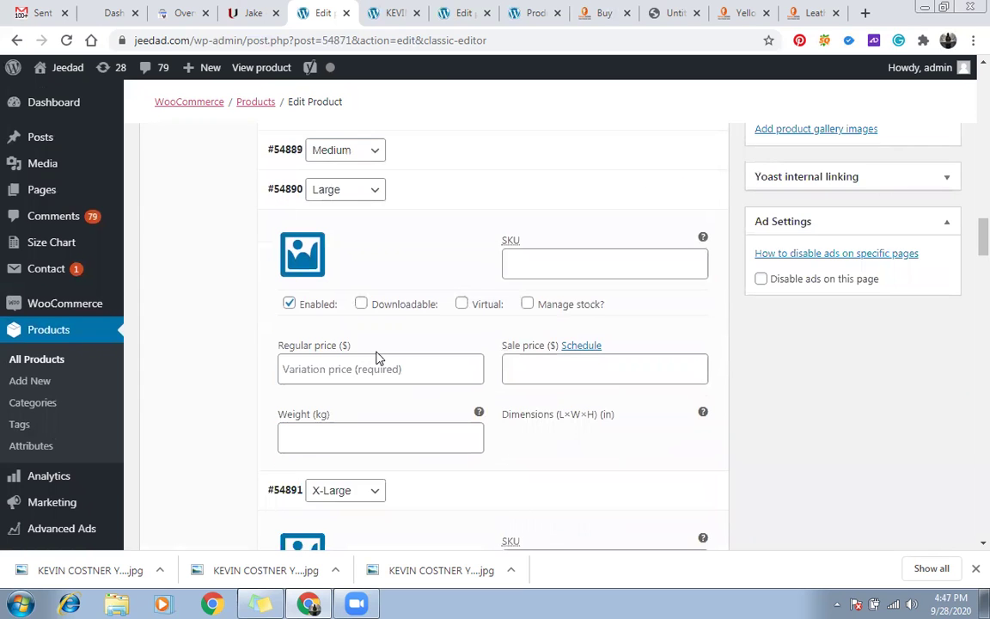
left_click(380, 367)
left_click(430, 154)
left_click(371, 328)
key("ctrl+v")
scroll(421, 267, "up", 2)
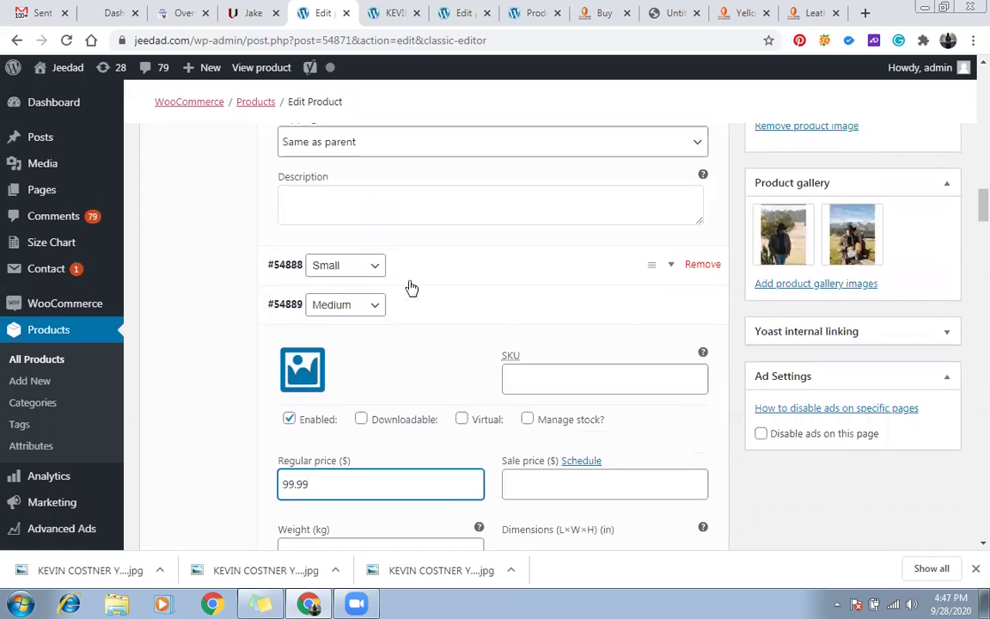
Step: Set the Small variation's regular price to $99.99 and sale price to $69.99, and select the sale price for copying
left_click(409, 283)
left_click(414, 446)
key("ctrl+v")
left_click(565, 443)
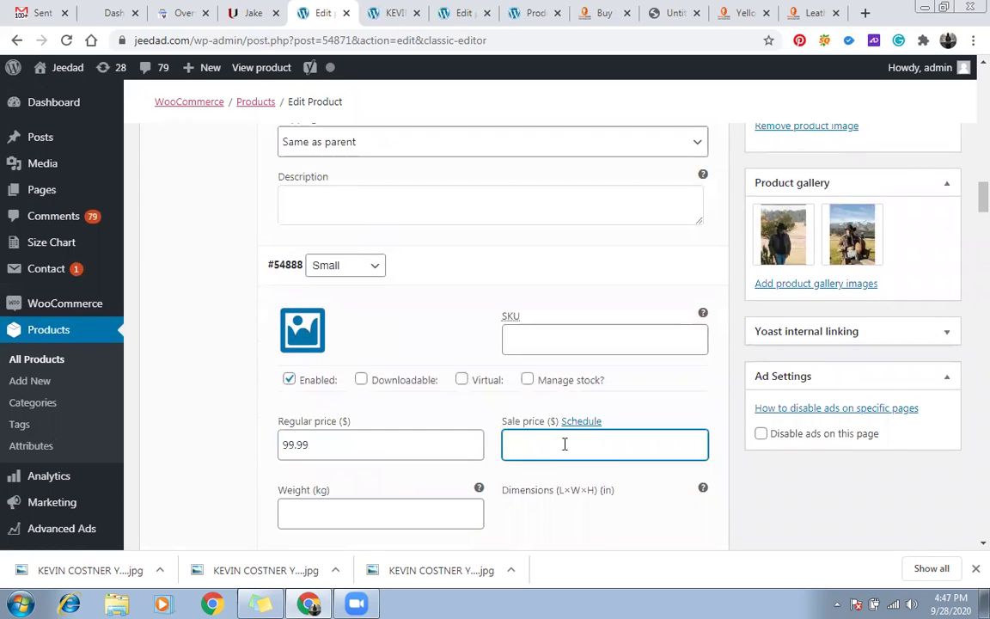
type("69.99")
key("ctrl+a")
Step: Collapse the X-Small variation and set the XX-Large variation's sale price to $69.99
scroll(588, 368, "up", 6)
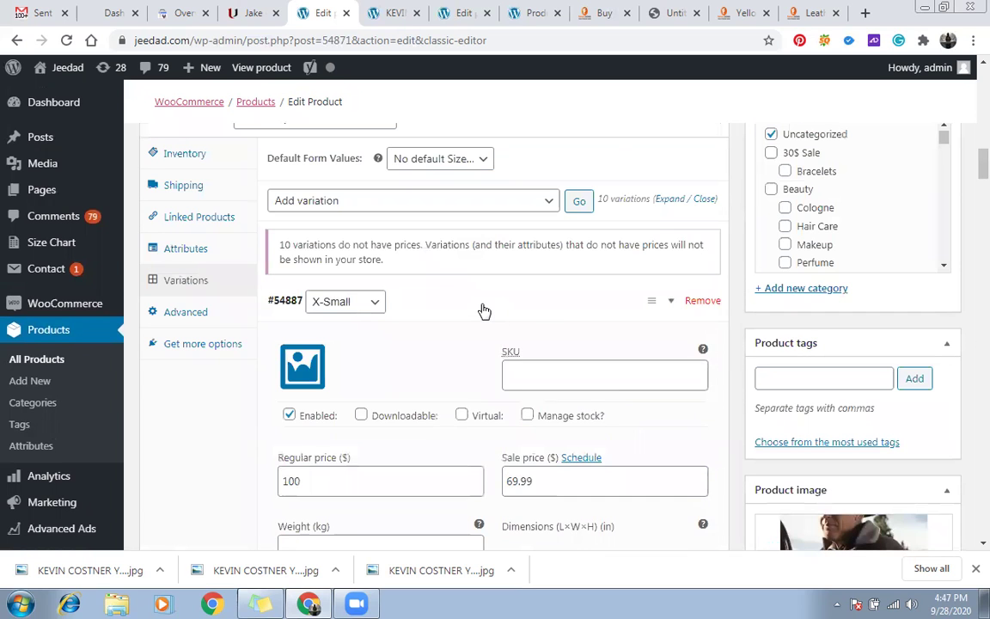
left_click(484, 310)
scroll(507, 360, "down", 8)
scroll(504, 363, "down", 15)
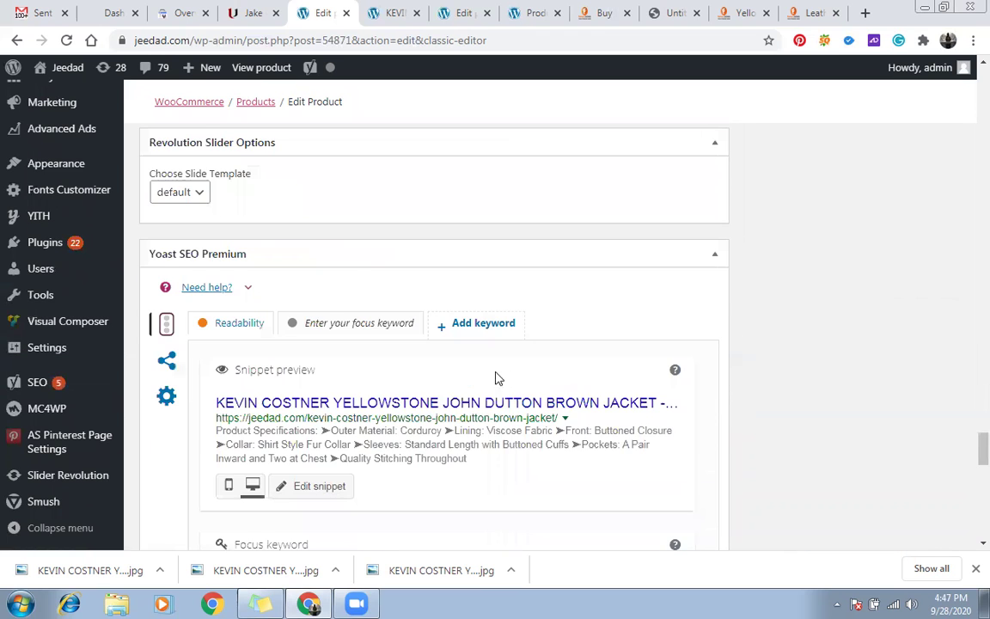
scroll(550, 404, "up", 5)
scroll(551, 308, "up", 10)
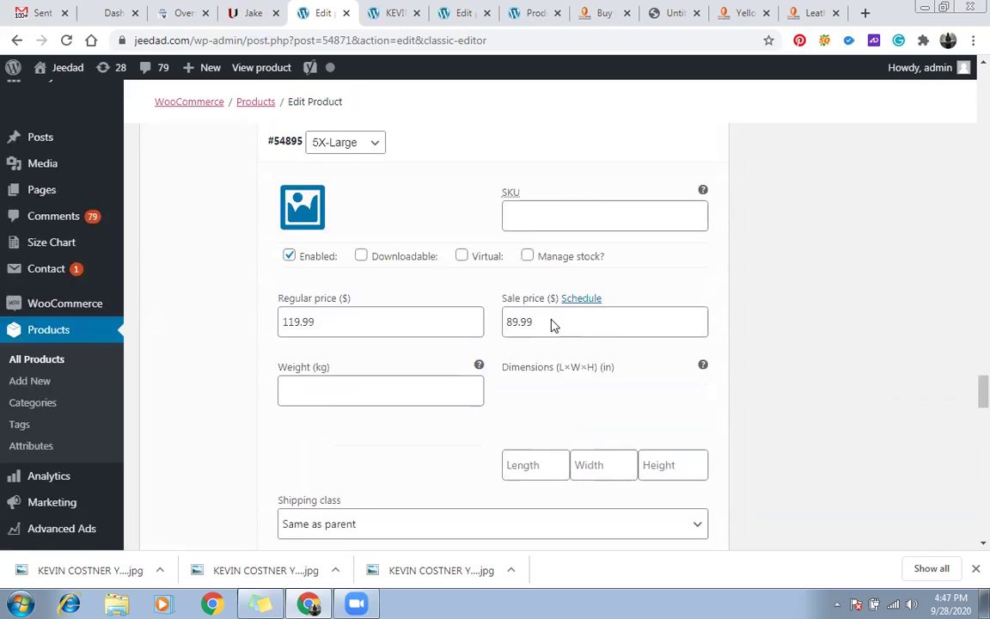
scroll(551, 283, "up", 10)
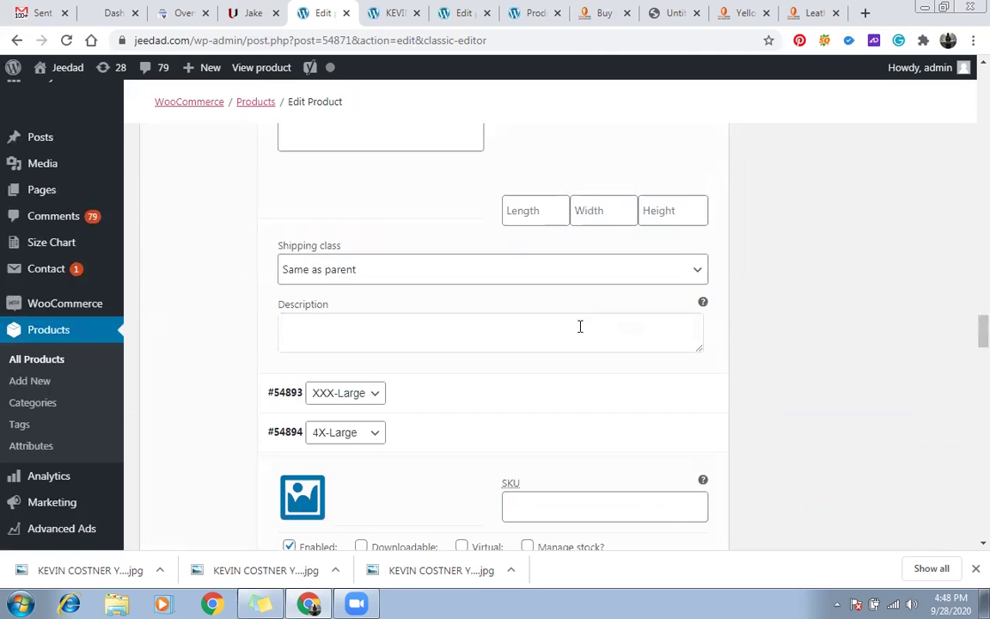
left_click(552, 456)
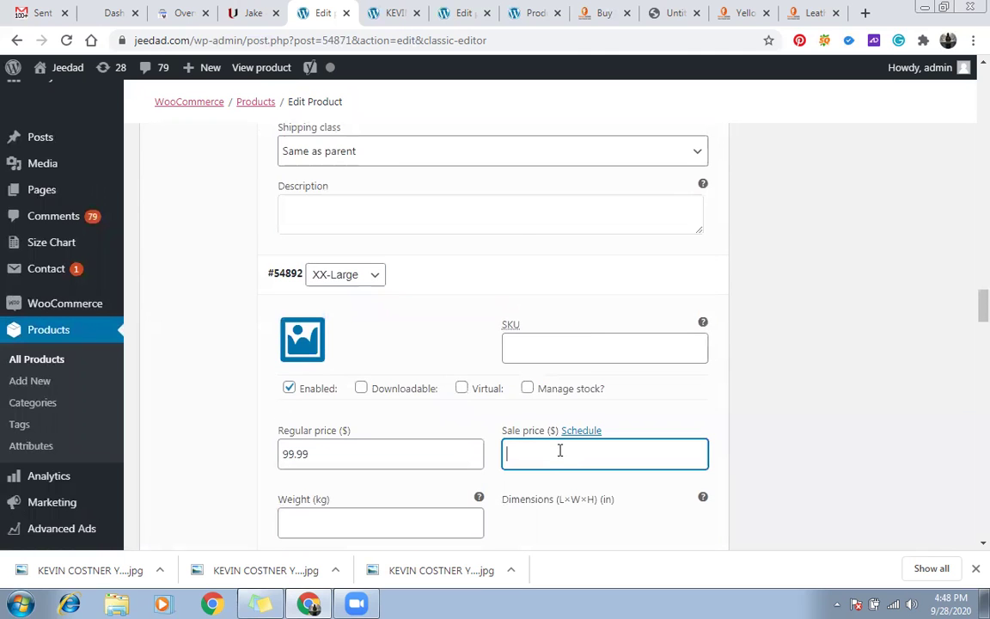
scroll(585, 360, "down", 2)
type("69.99")
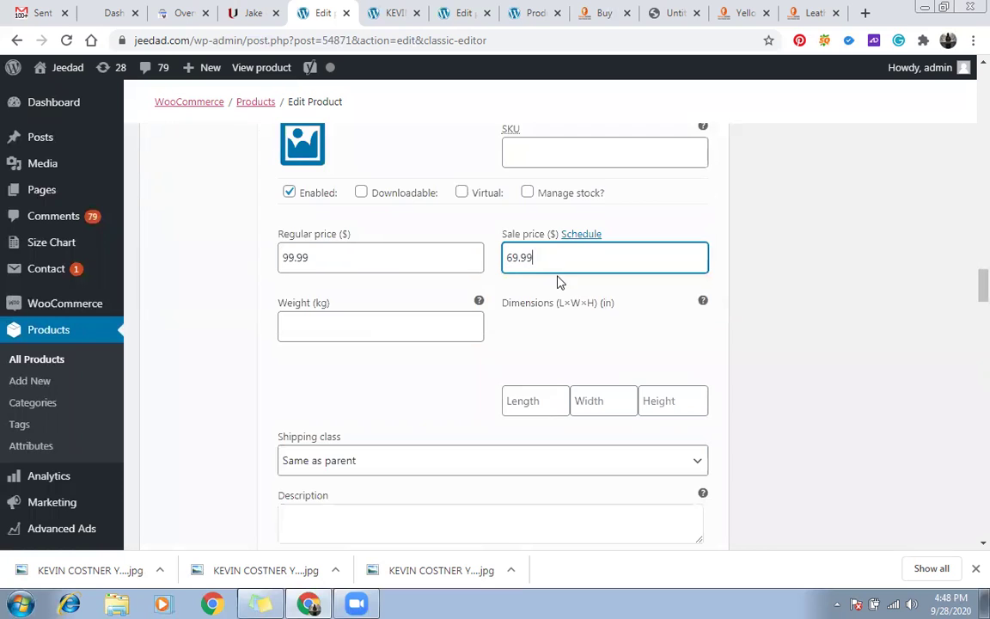
Step: Set the sale price of the Large and Medium variations to $69.99
scroll(557, 280, "up", 7)
left_click(554, 371)
type("69.99")
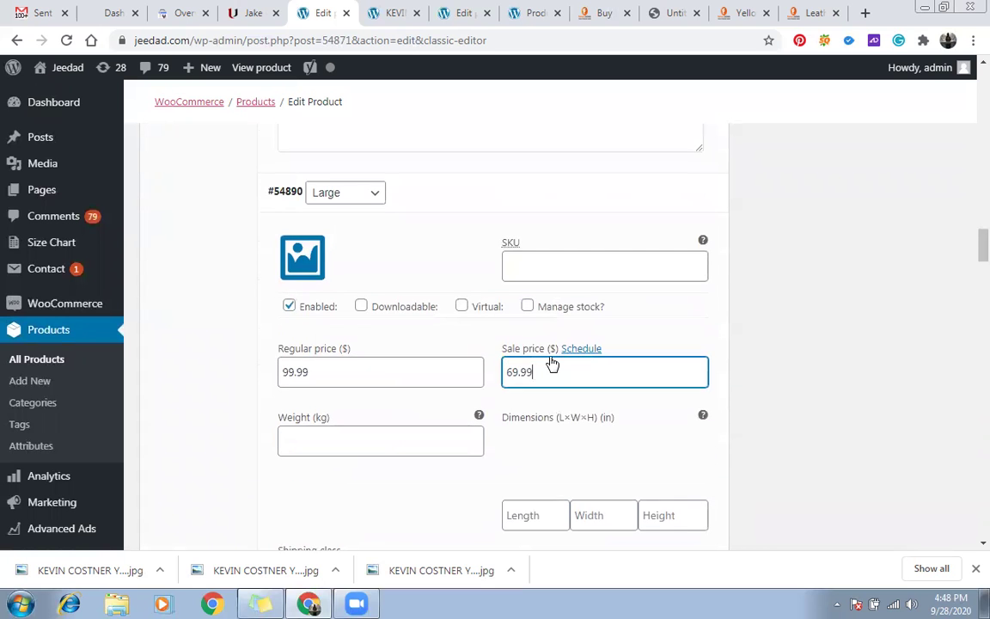
scroll(552, 365, "down", 5)
left_click(559, 482)
type("69.99")
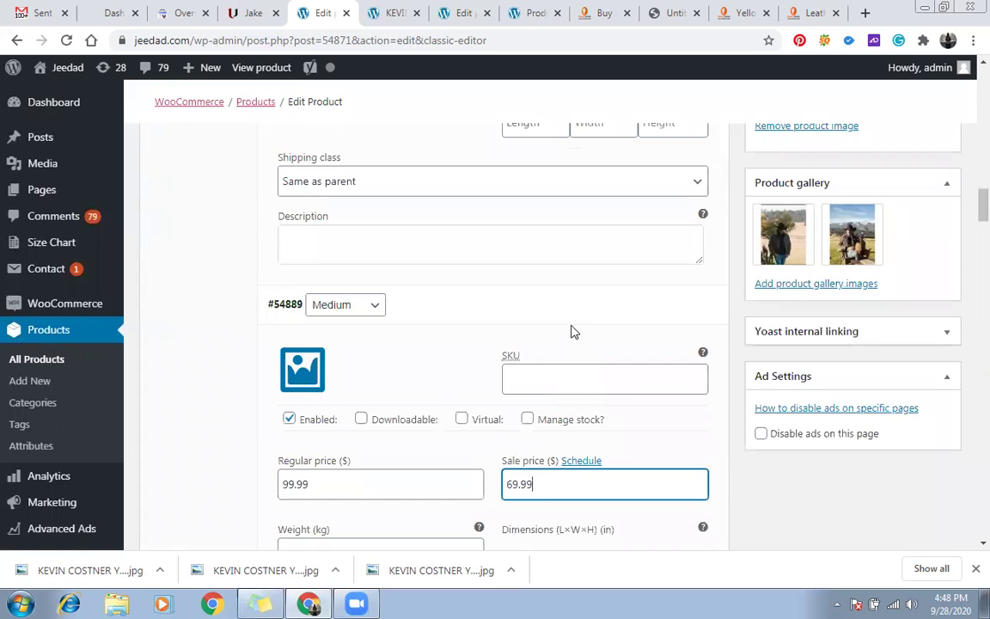
Step: Expand the X-Small variation and check its regular and sale prices
scroll(569, 330, "up", 5)
left_click(568, 354)
scroll(568, 352, "up", 4)
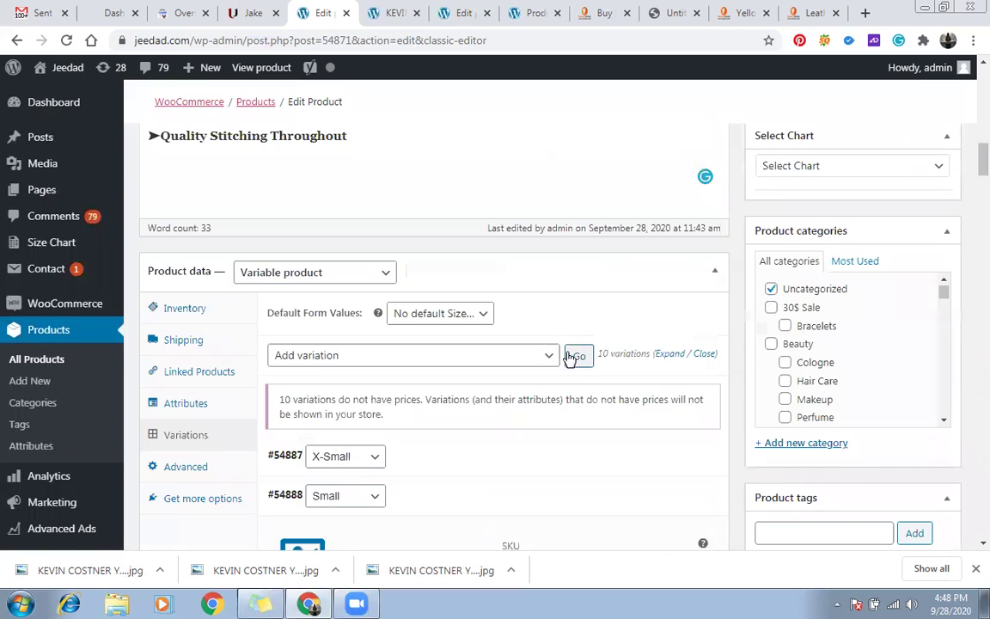
scroll(574, 353, "down", 1)
left_click(650, 434)
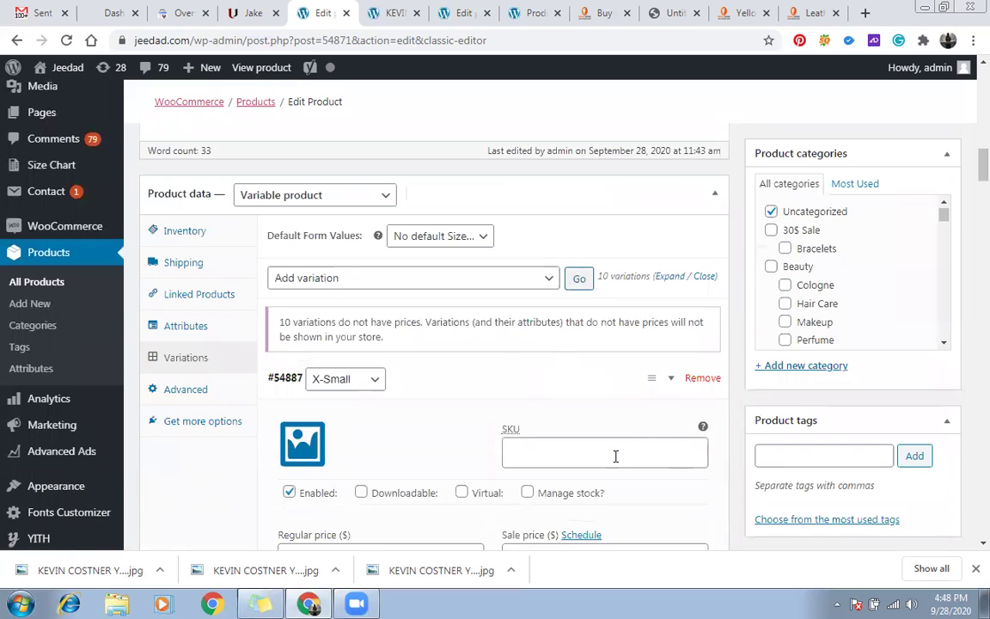
scroll(660, 456, "down", 2)
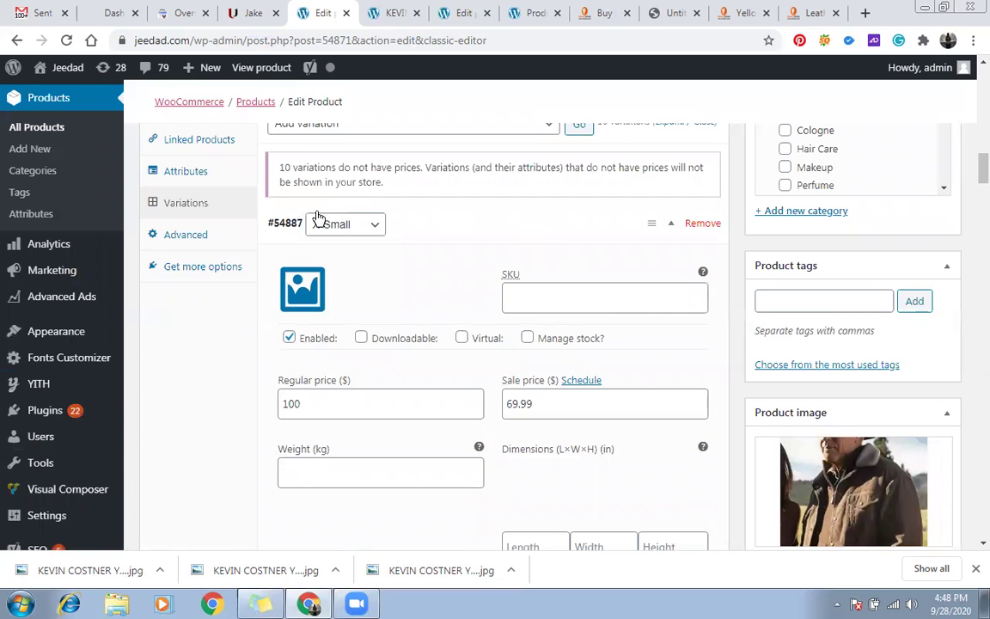
scroll(886, 349, "up", 2)
scroll(892, 355, "down", 3)
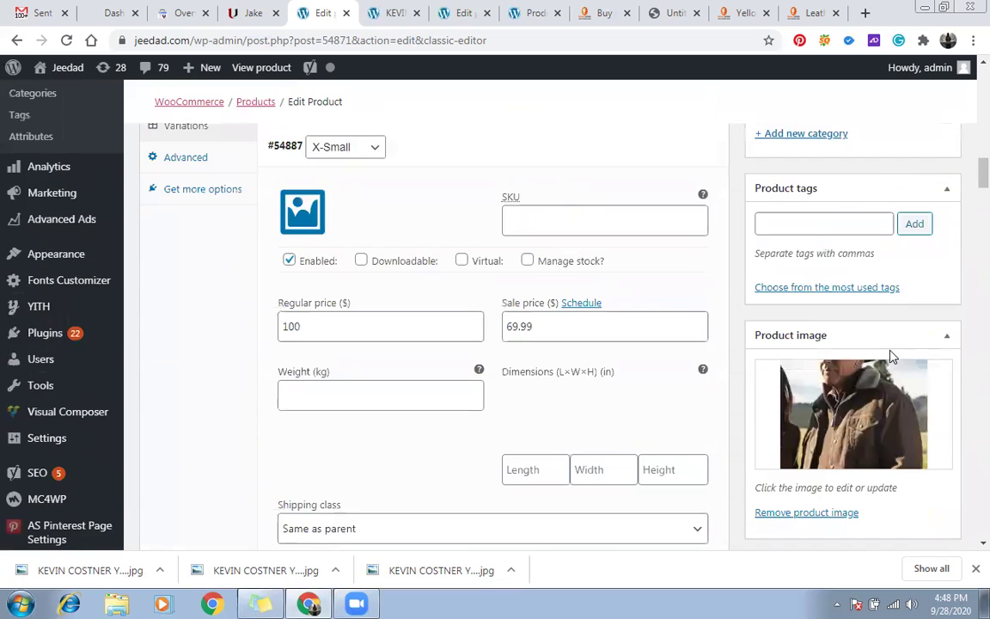
Step: Update the published jacket product to save the variation prices
scroll(893, 355, "up", 10)
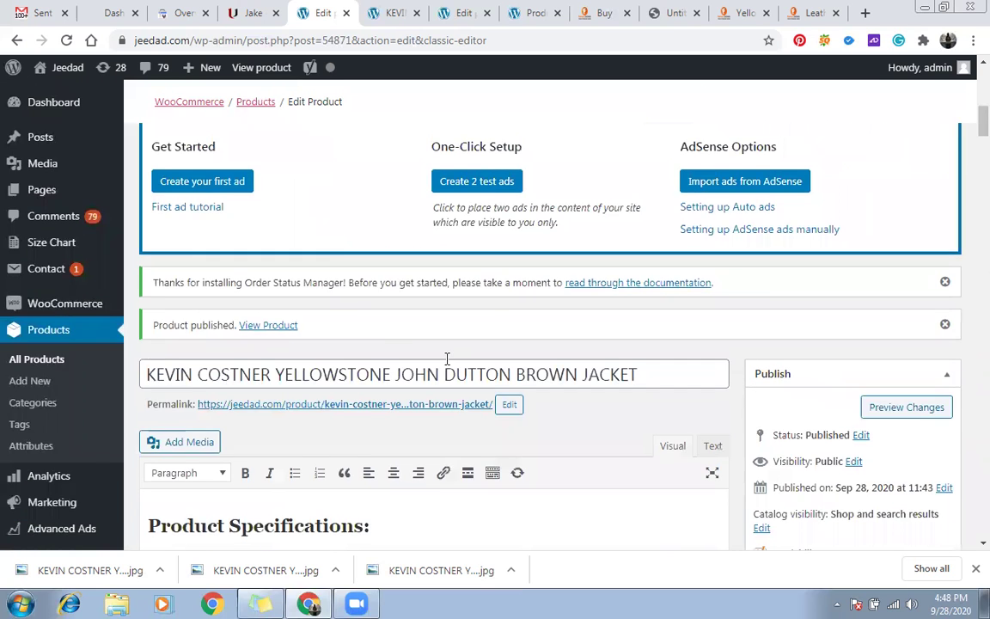
scroll(892, 386, "down", 3)
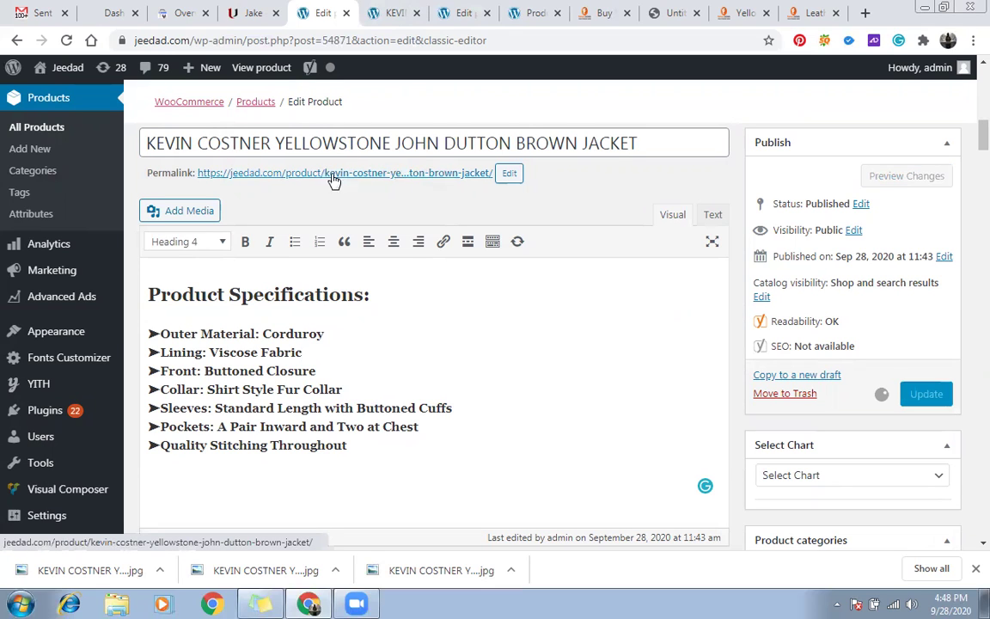
left_click(386, 175)
left_click_drag(151, 143, 566, 144)
left_click(543, 143)
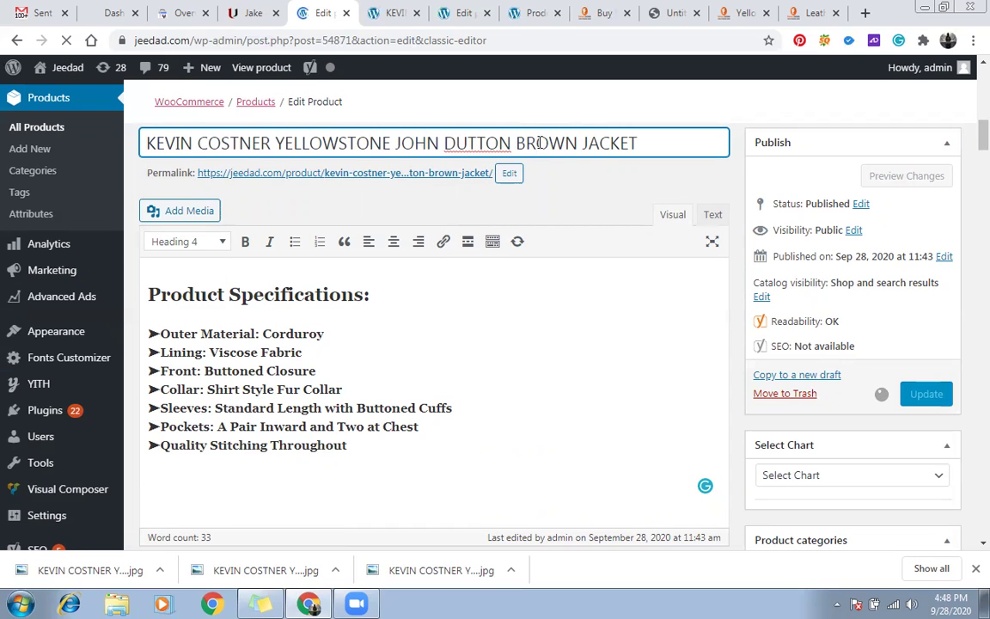
Step: Switch to the jacket's storefront page, reload it and check the displayed price range
key("ctrl+Tab")
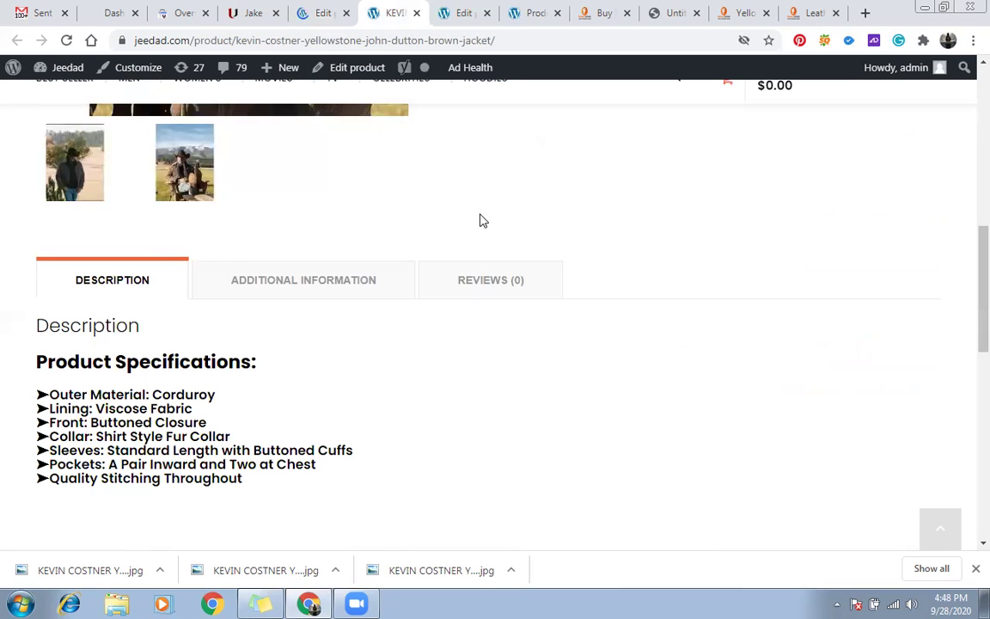
key("F5")
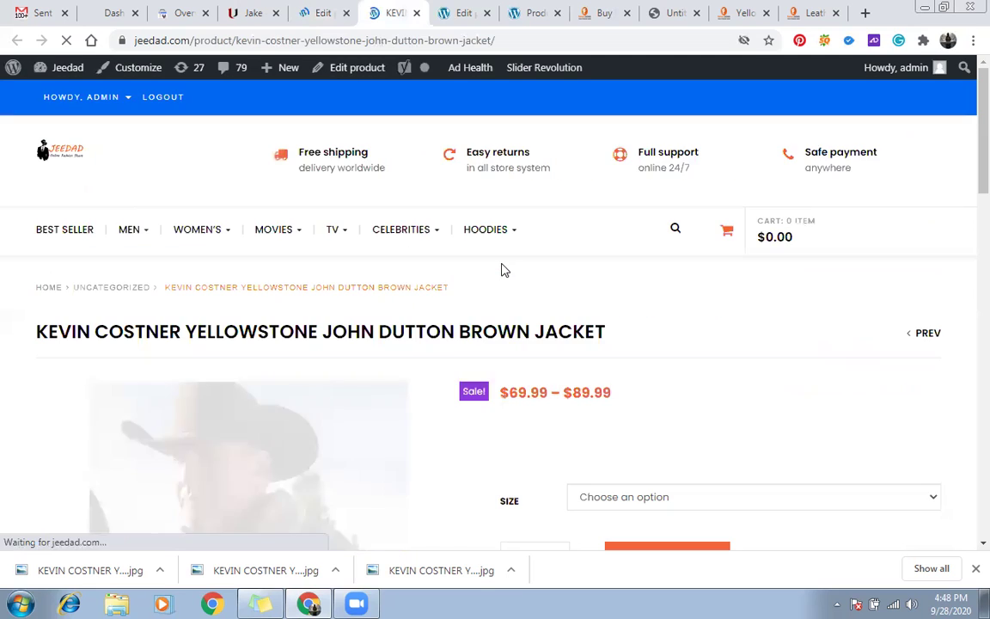
left_click_drag(562, 166, 620, 165)
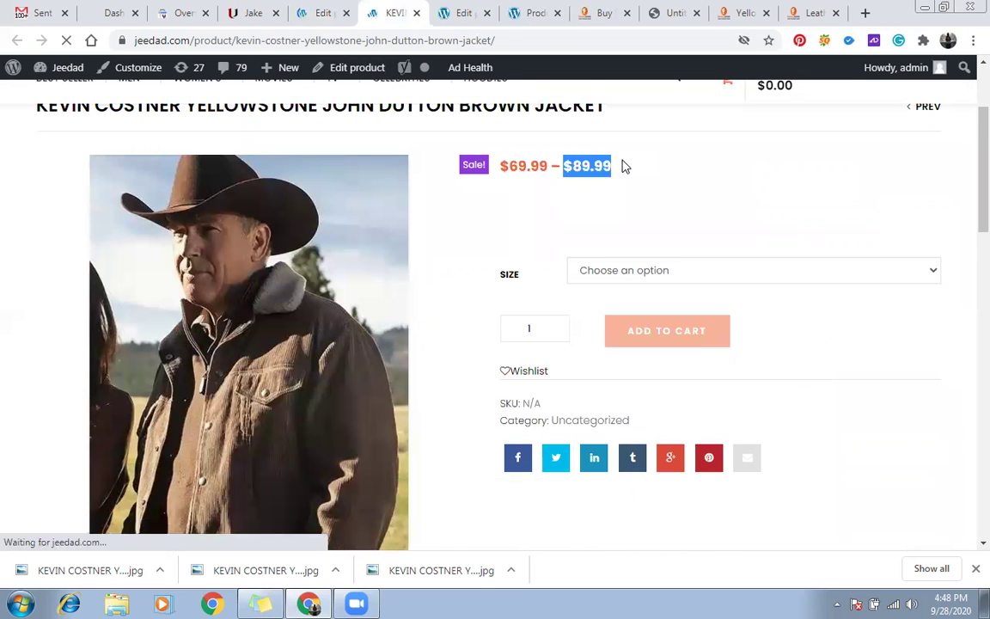
double_click(522, 169)
left_click(569, 186)
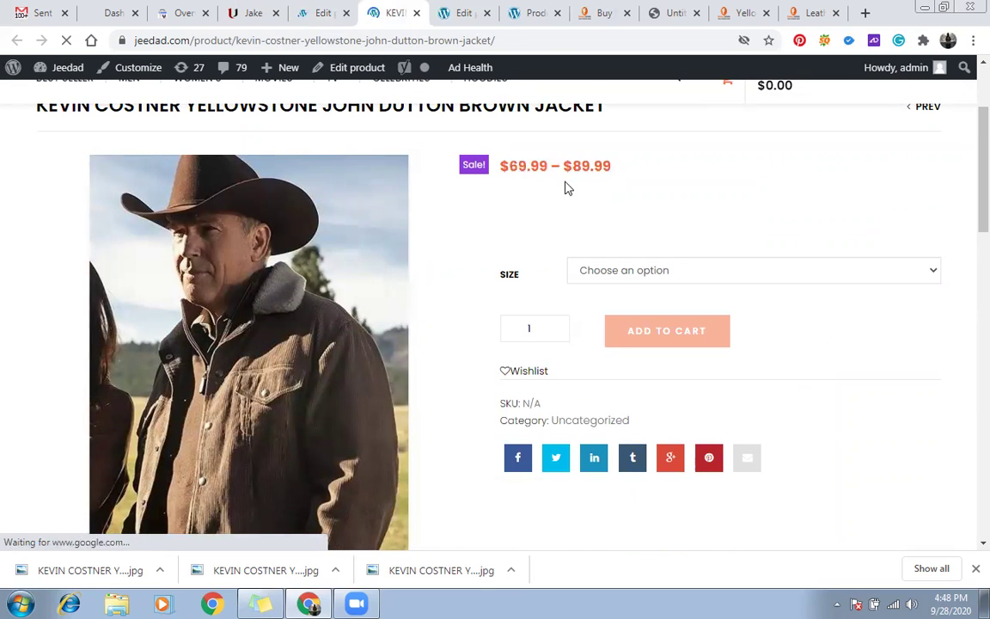
left_click_drag(510, 166, 539, 167)
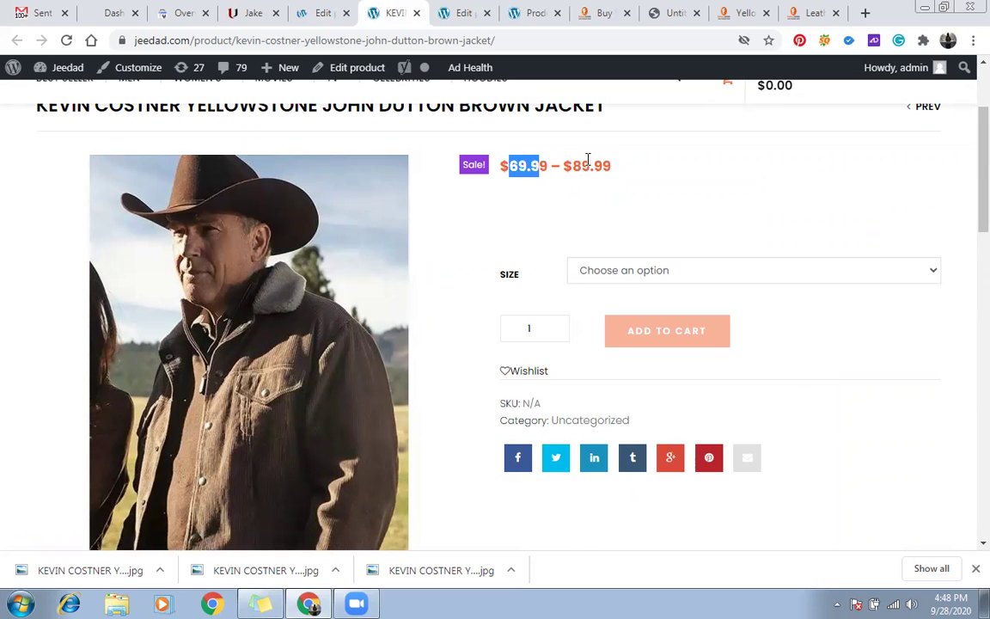
Step: Review the jacket's description and size options on the storefront page, and open its main image at full size
scroll(567, 176, "down", 7)
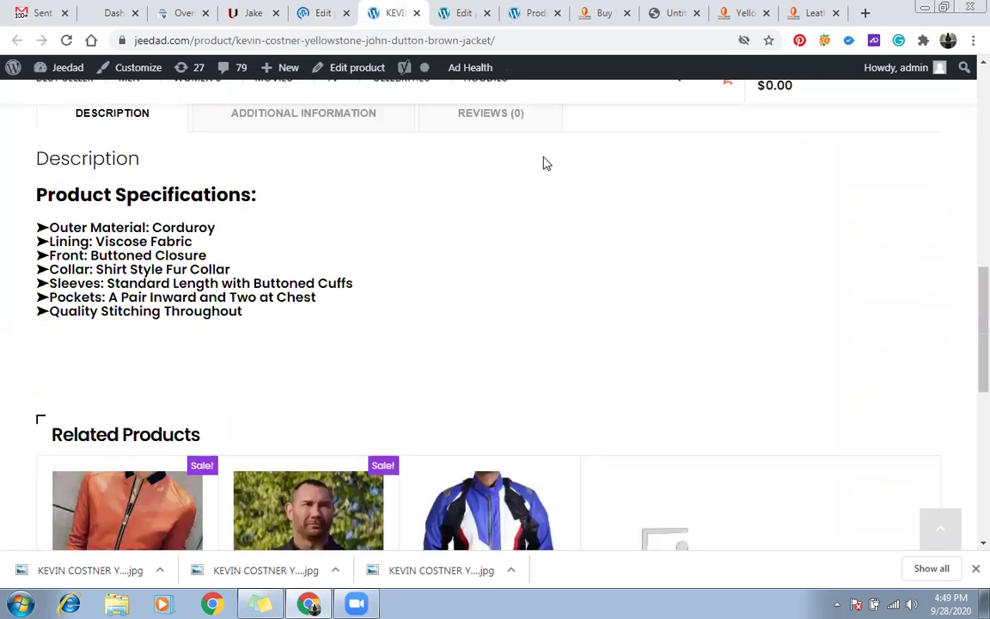
scroll(550, 163, "up", 6)
left_click(677, 194)
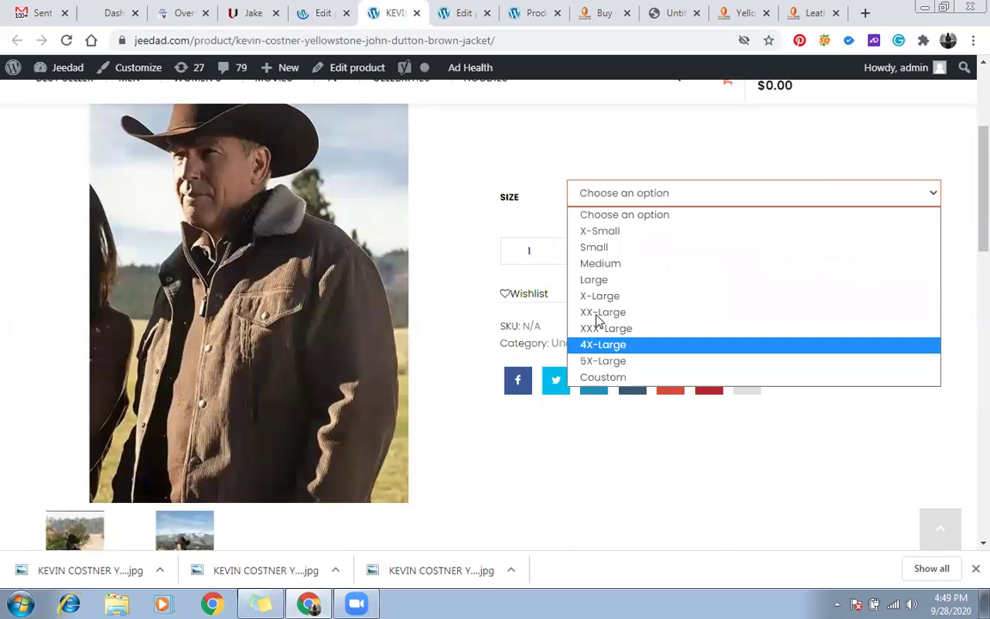
left_click(471, 193)
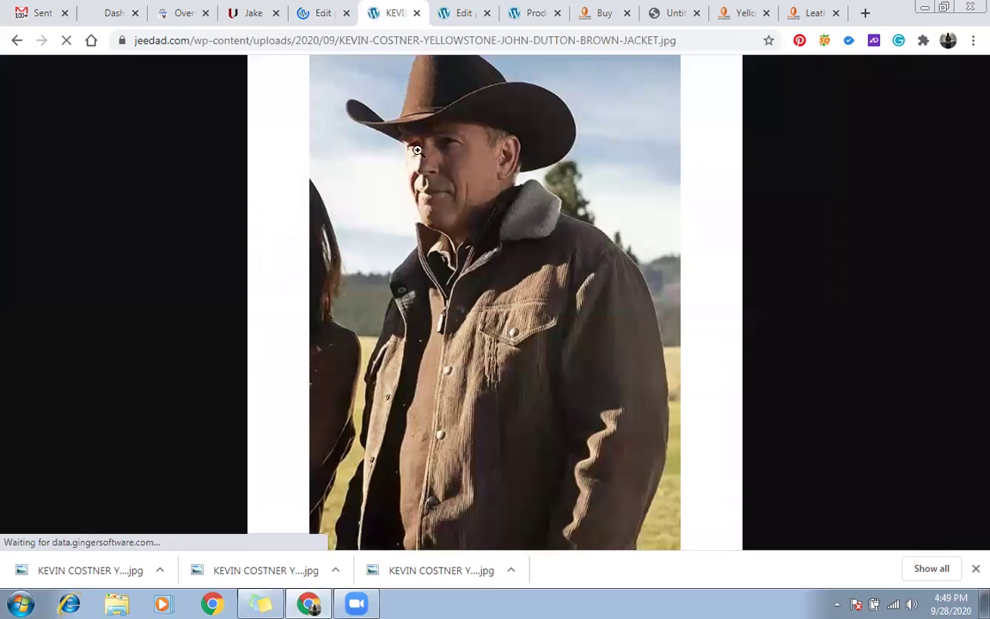